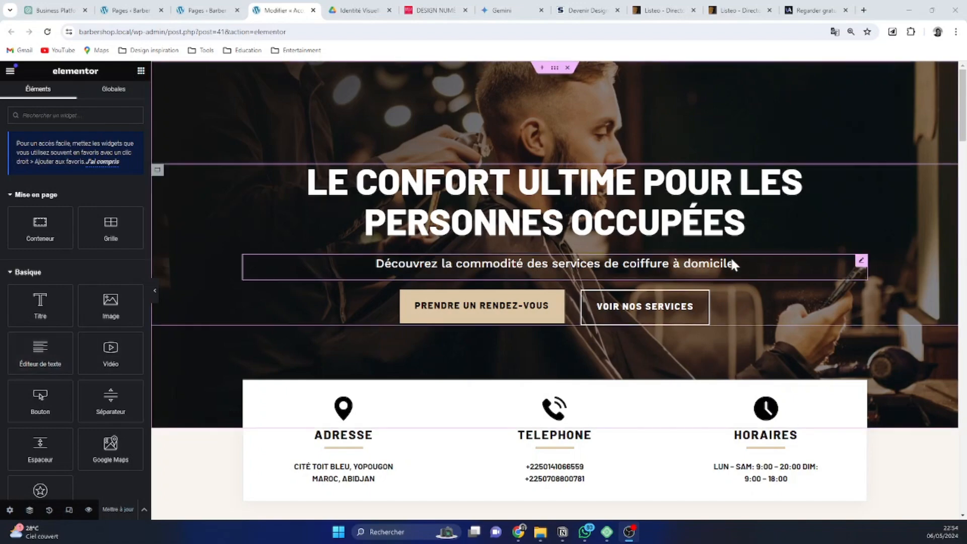
Turn on responsive mode and preview the page in the tablet, mobile and desktop formats.
{"action": "scroll", "coordinate": [512, 221], "scroll_direction": "down", "scroll_amount": 2}
{"action": "scroll", "coordinate": [511, 222], "scroll_direction": "down", "scroll_amount": 6}
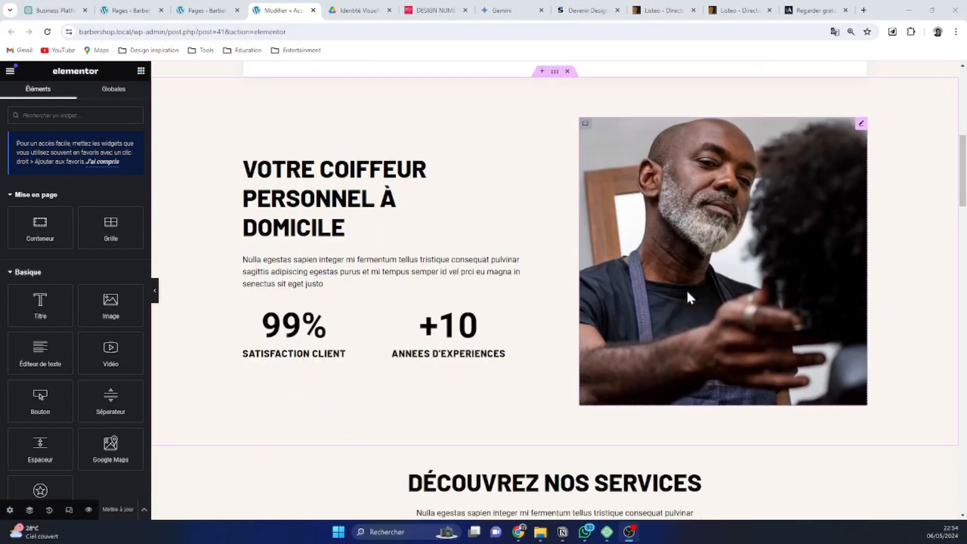
{"action": "scroll", "coordinate": [766, 319], "scroll_direction": "up", "scroll_amount": 8}
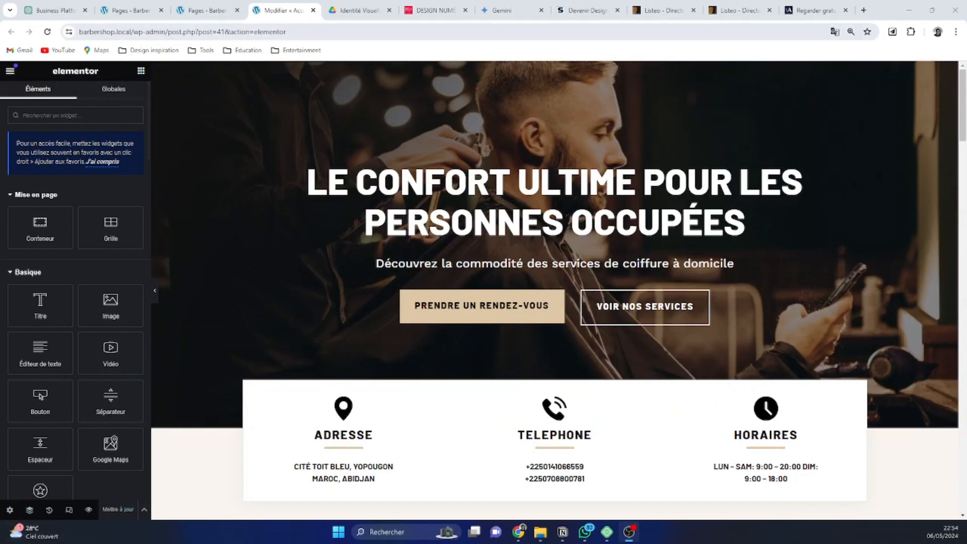
{"action": "left_click", "coordinate": [69, 510]}
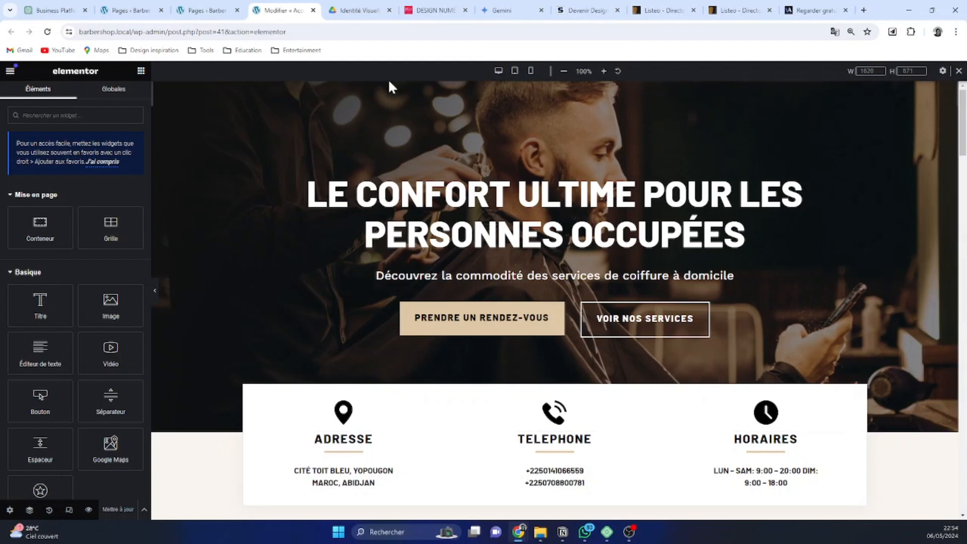
{"action": "left_click", "coordinate": [515, 72]}
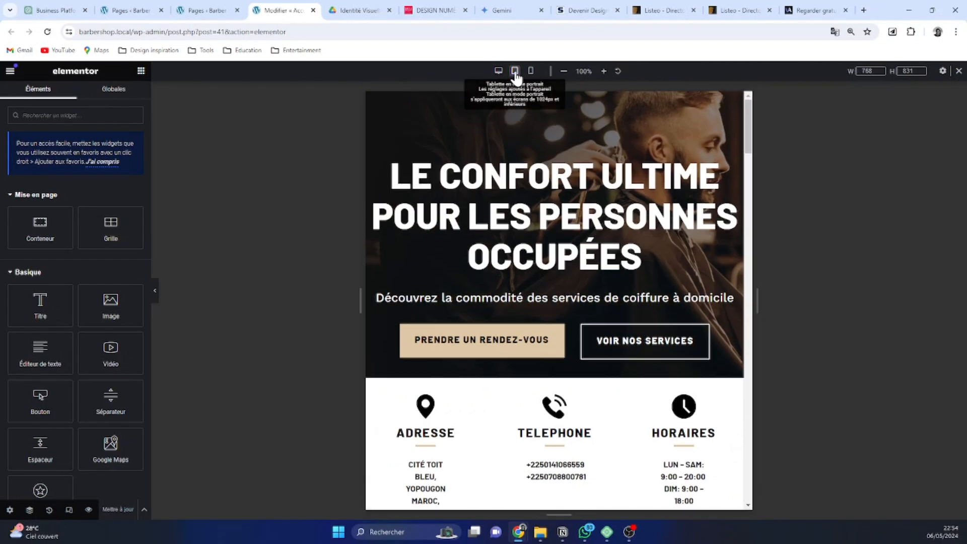
{"action": "left_click", "coordinate": [531, 74]}
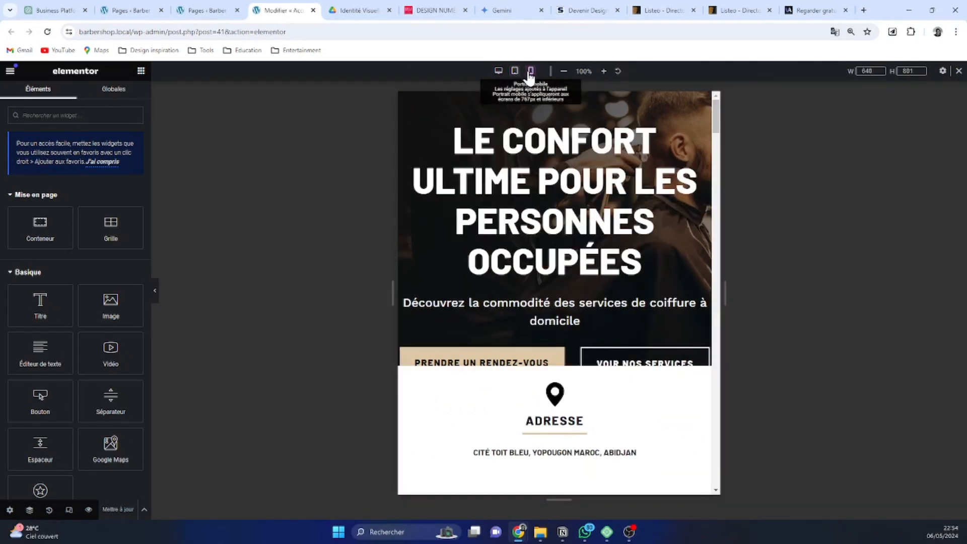
{"action": "left_click", "coordinate": [500, 72]}
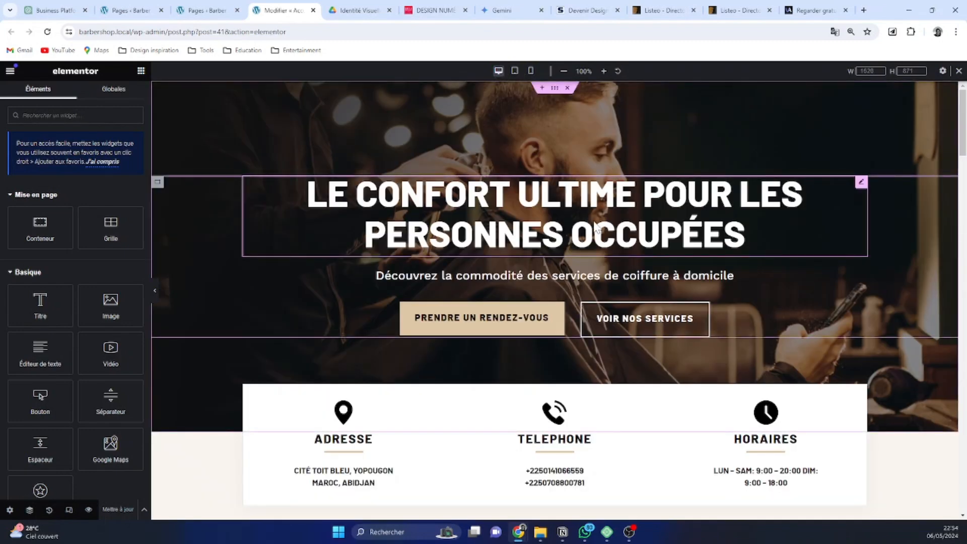
Review the desktop layout from the hero down to the services section.
{"action": "scroll", "coordinate": [560, 190], "scroll_direction": "down", "scroll_amount": 6}
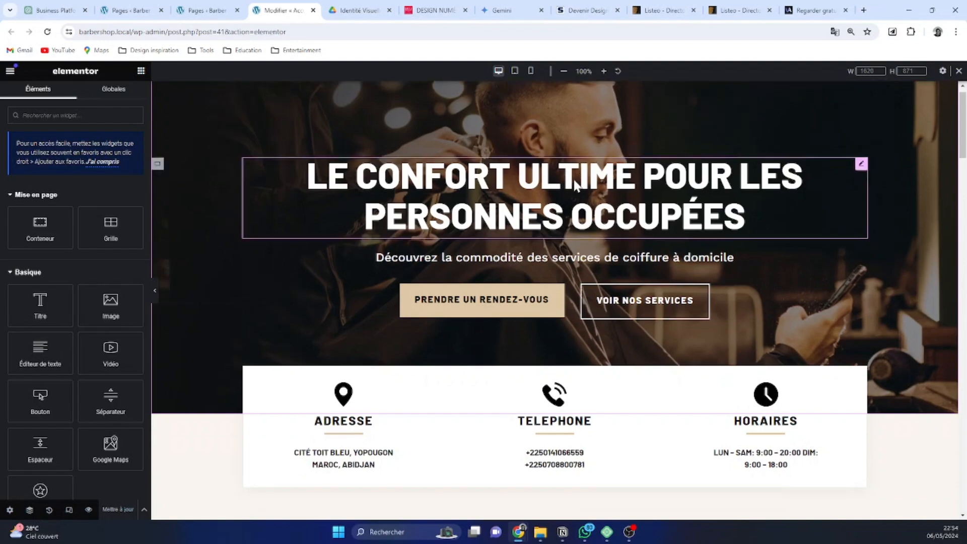
{"action": "scroll", "coordinate": [587, 230], "scroll_direction": "down", "scroll_amount": 1}
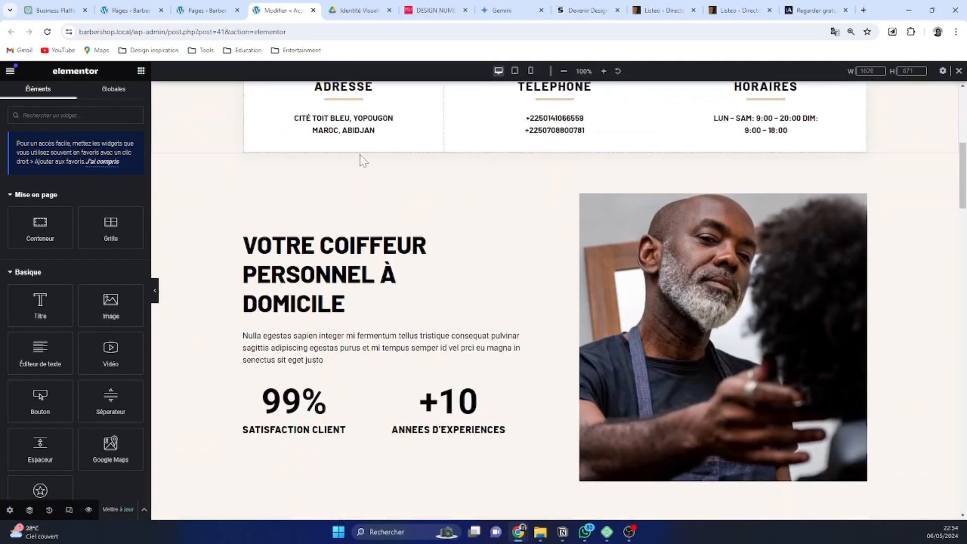
{"action": "scroll", "coordinate": [361, 158], "scroll_direction": "down", "scroll_amount": 2}
{"action": "scroll", "coordinate": [529, 229], "scroll_direction": "down", "scroll_amount": 7}
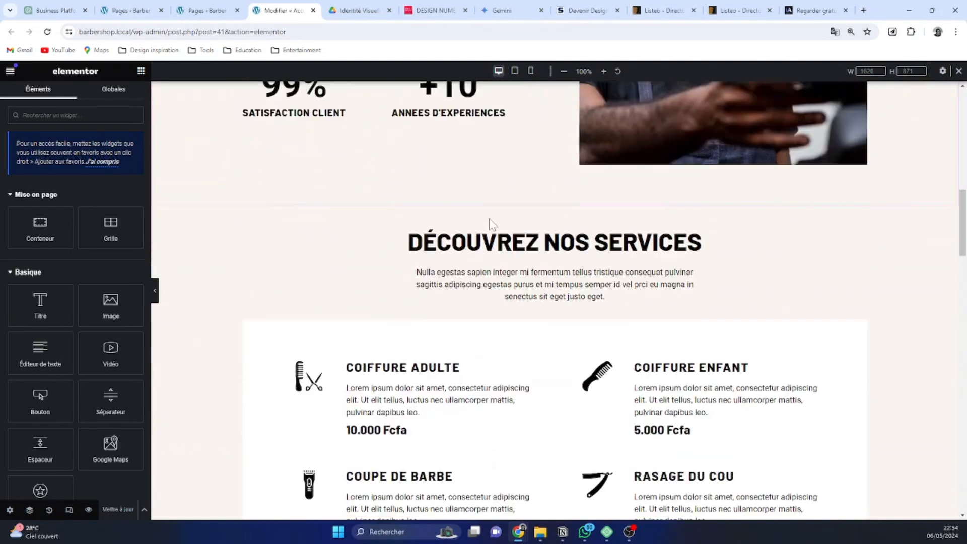
{"action": "scroll", "coordinate": [611, 247], "scroll_direction": "up", "scroll_amount": 3}
{"action": "scroll", "coordinate": [611, 247], "scroll_direction": "up", "scroll_amount": 13}
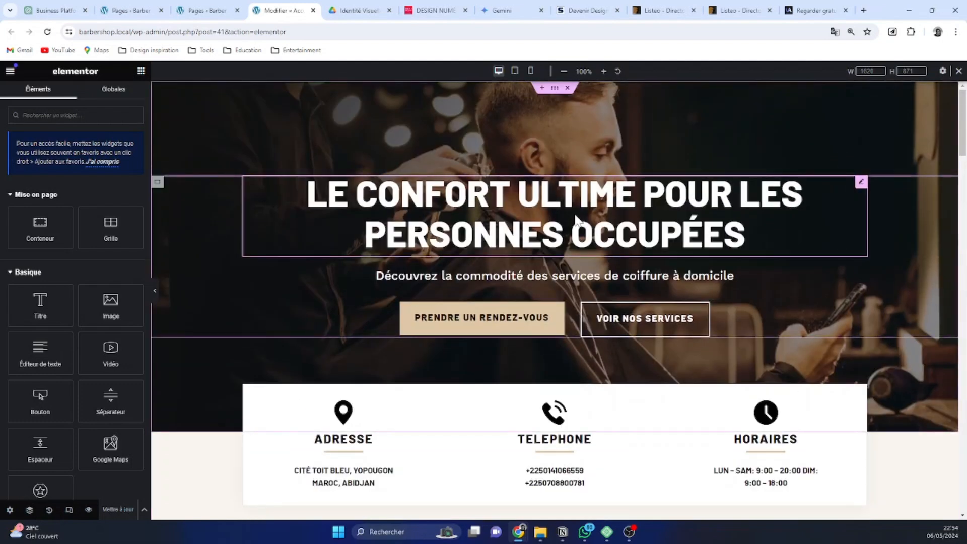
Switch the preview to tablet portrait and examine the layout of every section down to the booking form and map.
{"action": "left_click", "coordinate": [515, 71]}
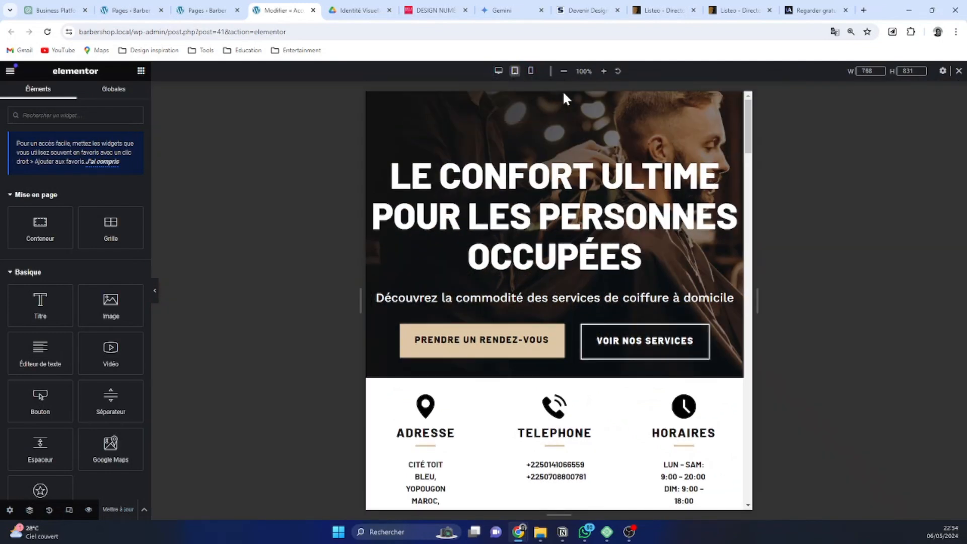
{"action": "scroll", "coordinate": [530, 112], "scroll_direction": "down", "scroll_amount": 8}
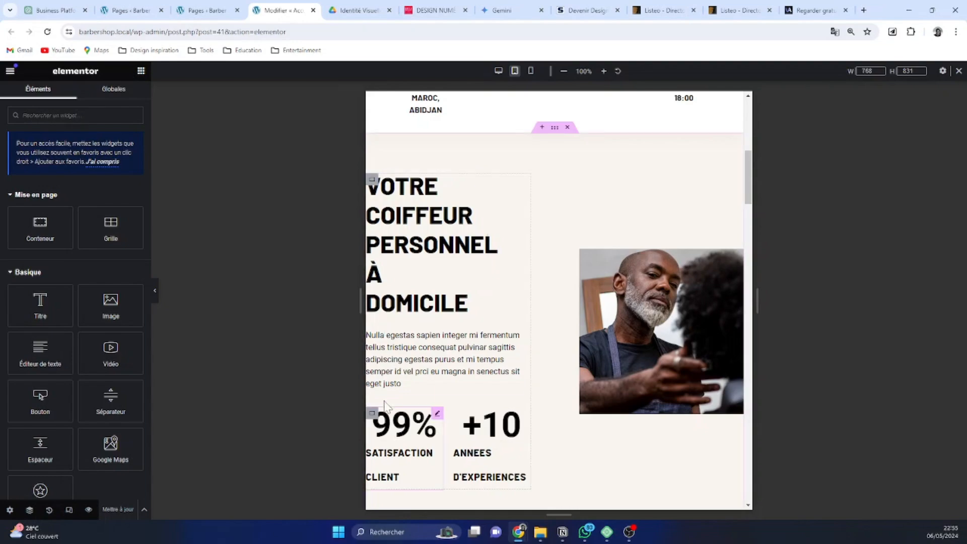
{"action": "scroll", "coordinate": [520, 330], "scroll_direction": "down", "scroll_amount": 3}
{"action": "scroll", "coordinate": [520, 329], "scroll_direction": "down", "scroll_amount": 7}
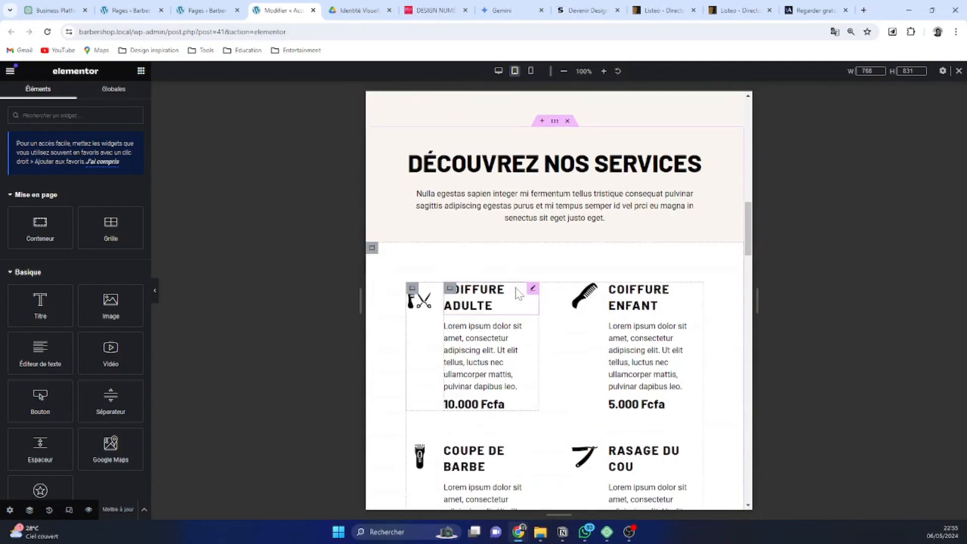
{"action": "scroll", "coordinate": [611, 177], "scroll_direction": "up", "scroll_amount": 4}
{"action": "scroll", "coordinate": [579, 240], "scroll_direction": "down", "scroll_amount": 13}
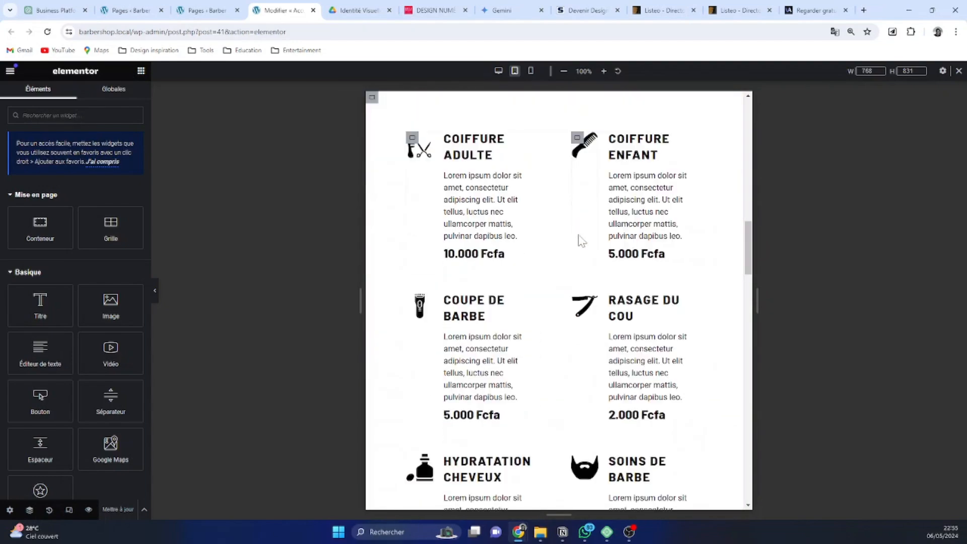
{"action": "scroll", "coordinate": [579, 241], "scroll_direction": "down", "scroll_amount": 4}
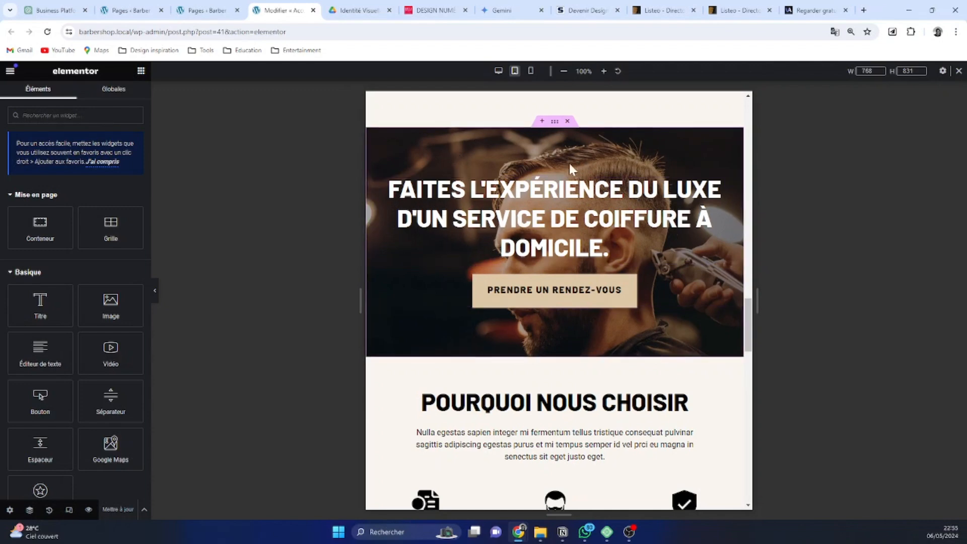
{"action": "scroll", "coordinate": [579, 242], "scroll_direction": "down", "scroll_amount": 7}
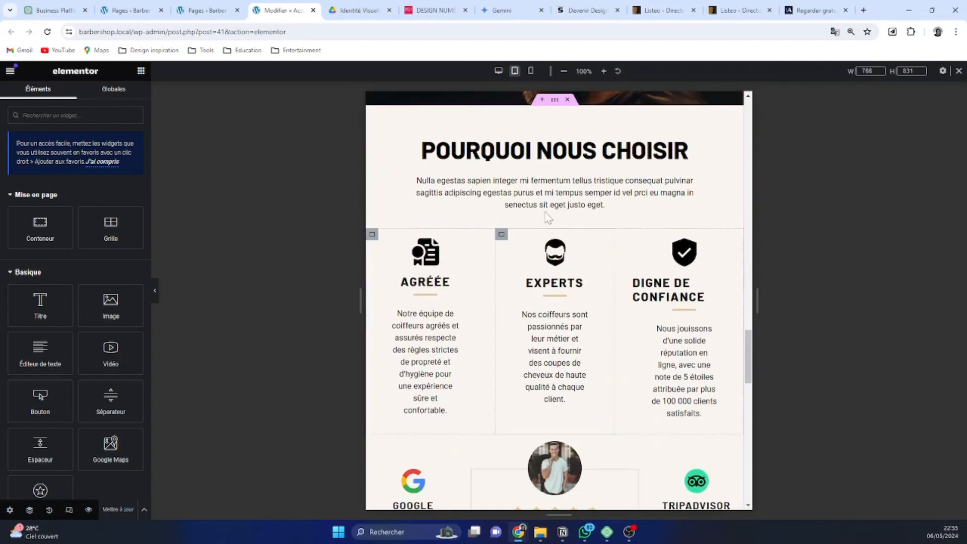
{"action": "scroll", "coordinate": [611, 274], "scroll_direction": "down", "scroll_amount": 8}
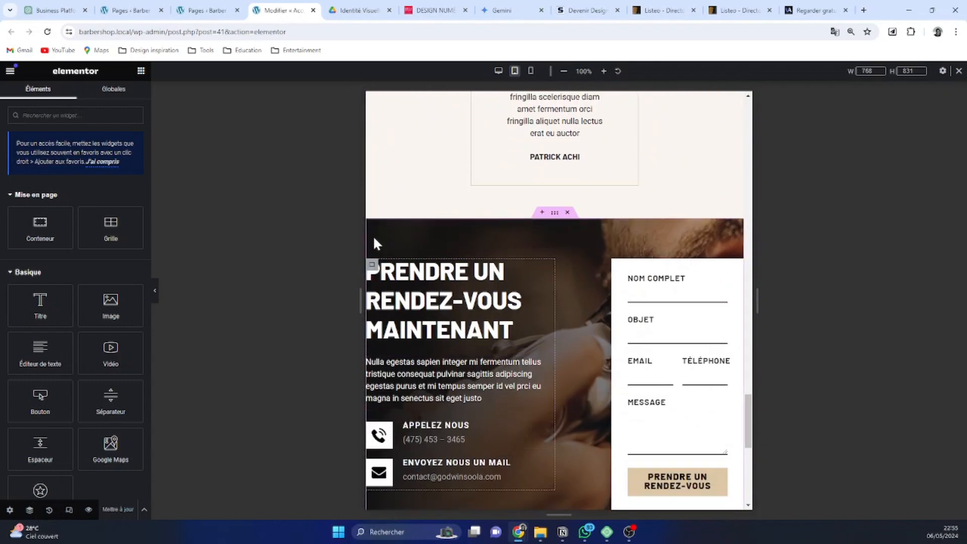
{"action": "scroll", "coordinate": [675, 264], "scroll_direction": "down", "scroll_amount": 4}
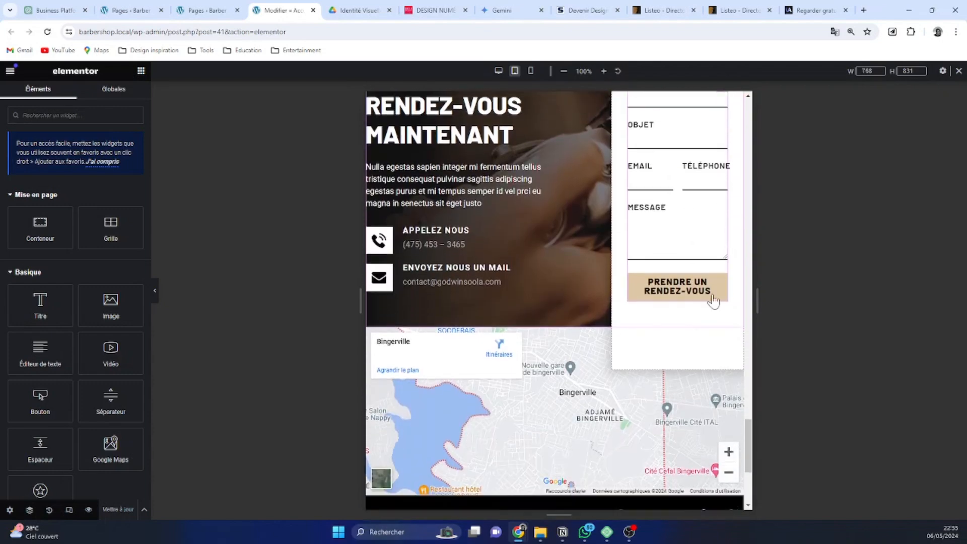
{"action": "scroll", "coordinate": [700, 302], "scroll_direction": "up", "scroll_amount": 2}
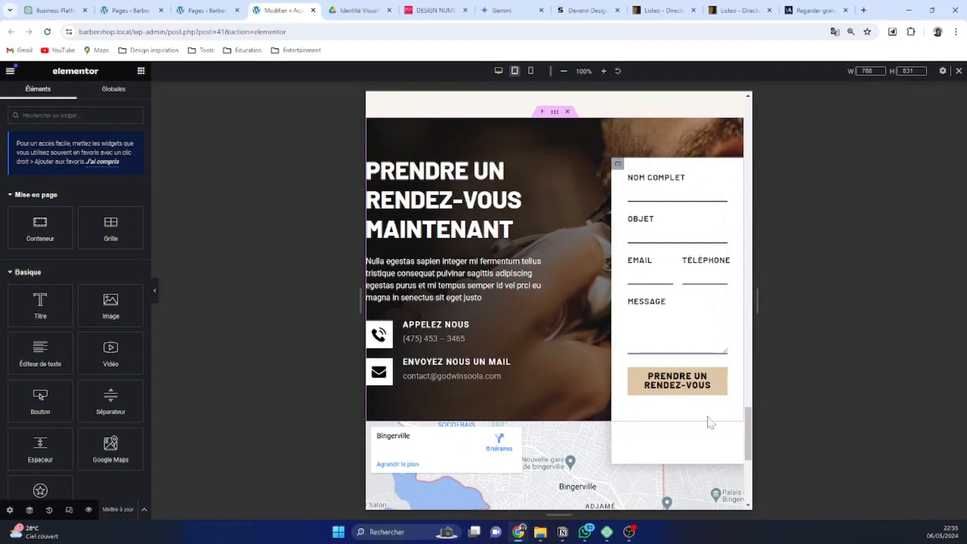
{"action": "scroll", "coordinate": [647, 329], "scroll_direction": "down", "scroll_amount": 4}
{"action": "scroll", "coordinate": [647, 329], "scroll_direction": "up", "scroll_amount": 15}
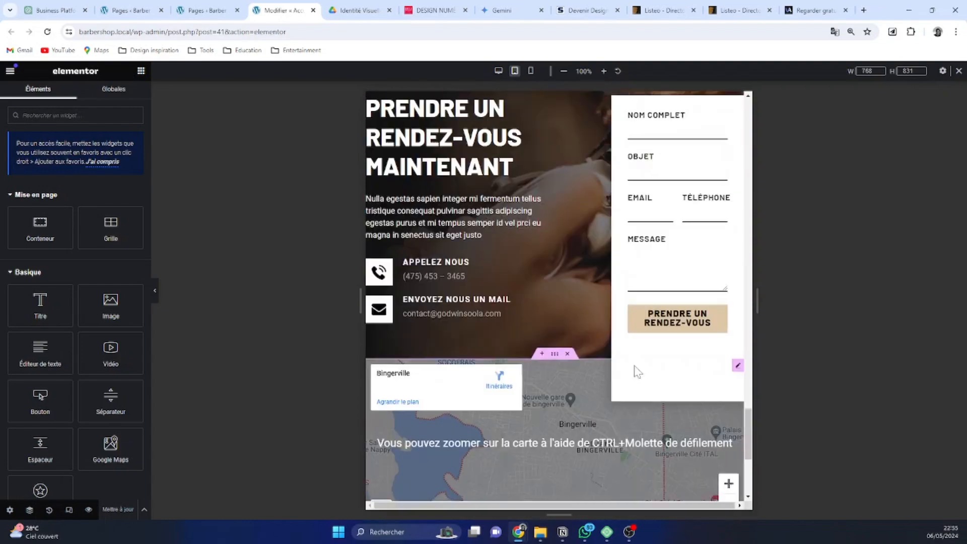
{"action": "scroll", "coordinate": [645, 330], "scroll_direction": "up", "scroll_amount": 10}
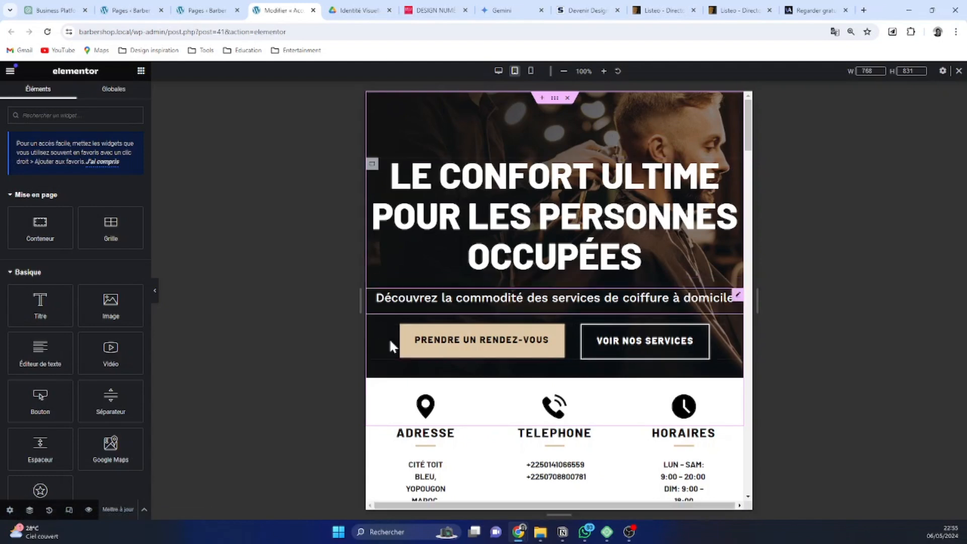
Set the hero container's tablet padding to 1 rem on all sides.
{"action": "left_click", "coordinate": [555, 98]}
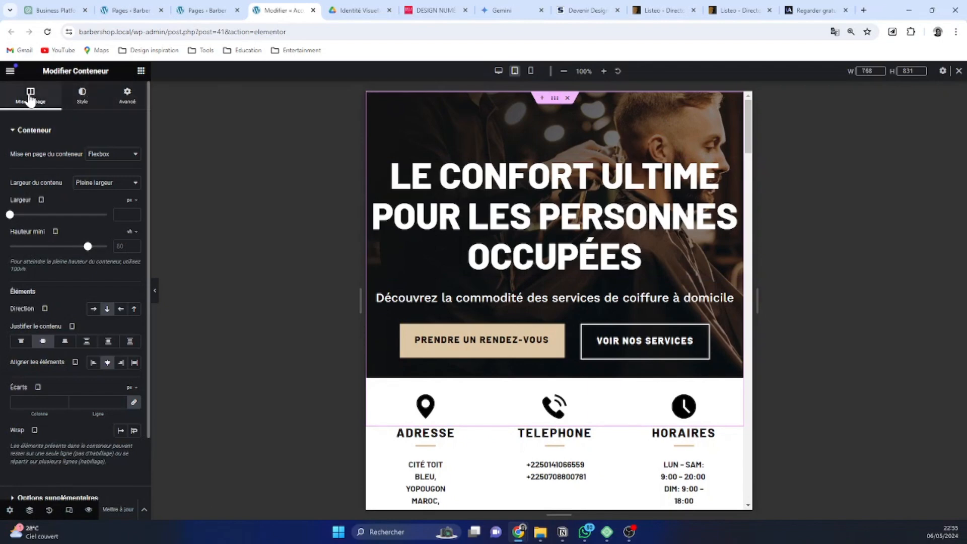
{"action": "left_click", "coordinate": [128, 95]}
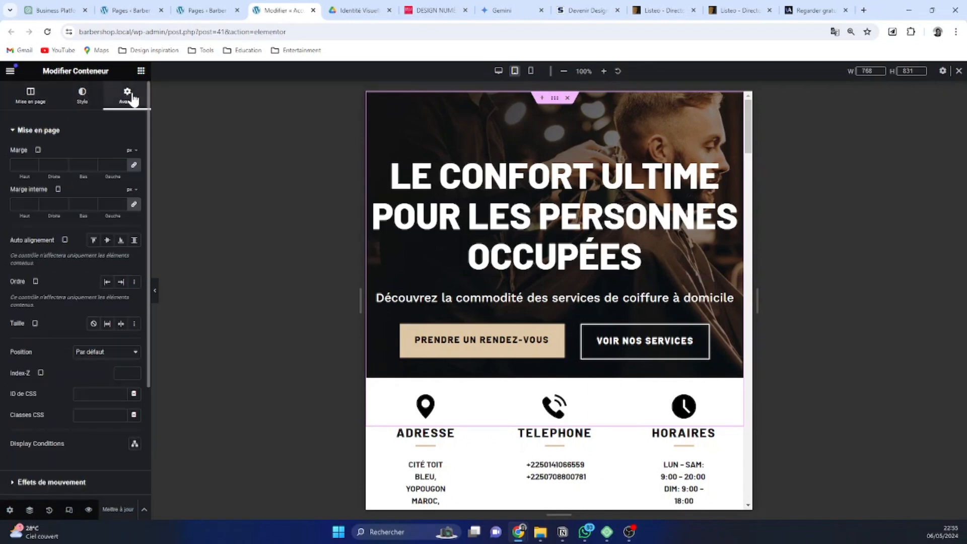
{"action": "left_click", "coordinate": [134, 195]}
{"action": "left_click", "coordinate": [129, 235]}
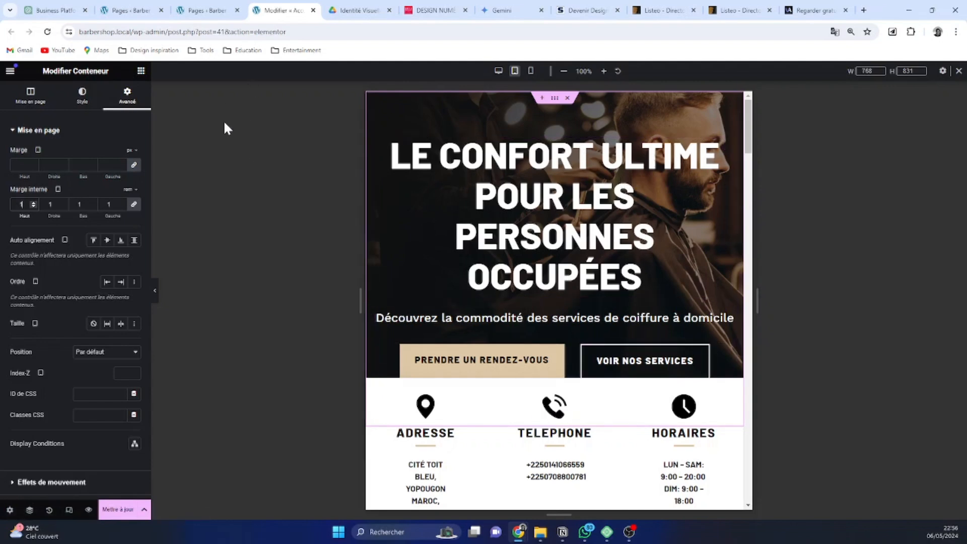
Set the tablet font size of the hero title "Le confort ultime pour les personnes occupées" to 64 px.
{"action": "left_click", "coordinate": [730, 145]}
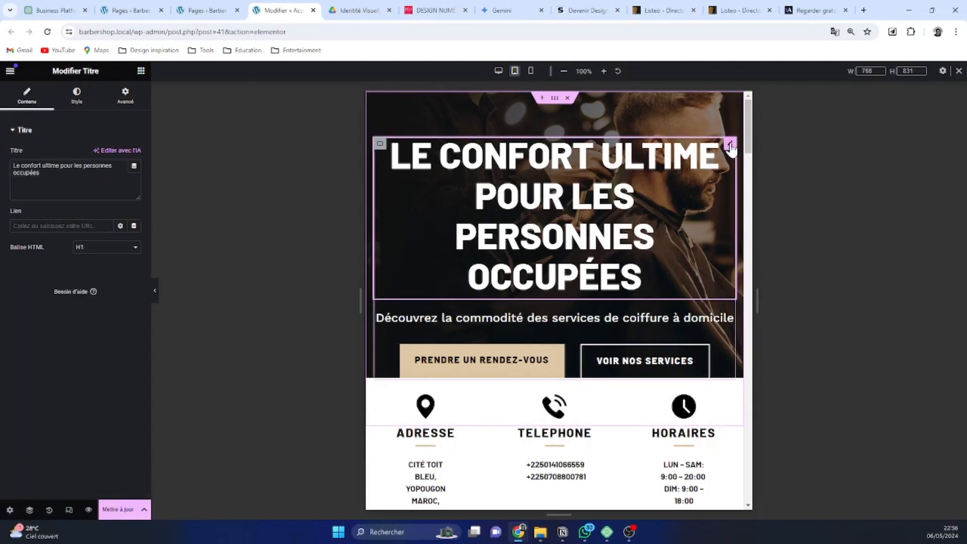
{"action": "left_click", "coordinate": [66, 99]}
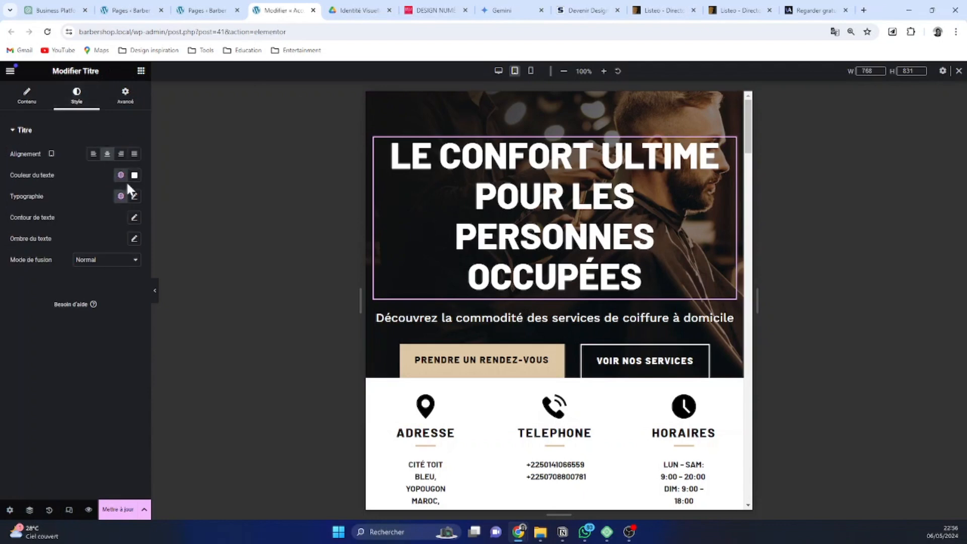
{"action": "left_click", "coordinate": [134, 196]}
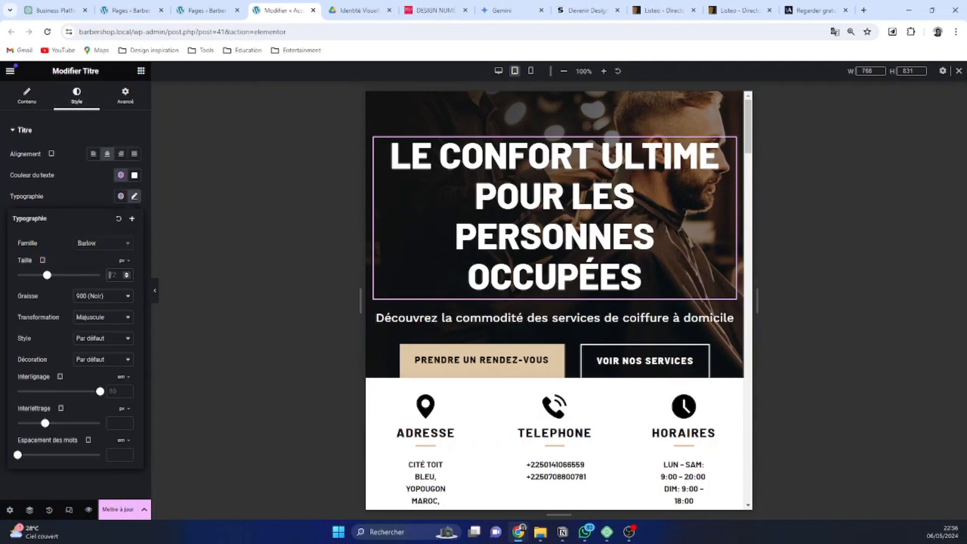
{"action": "type", "text": "64"}
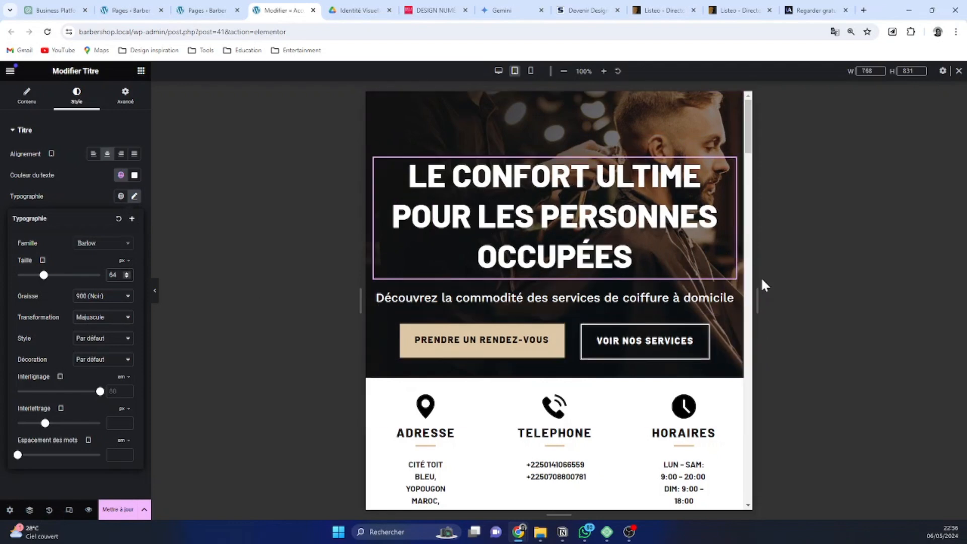
Set the tablet padding of the Adresse column's container to 1 rem on all sides.
{"action": "scroll", "coordinate": [654, 245], "scroll_direction": "down", "scroll_amount": 1}
{"action": "scroll", "coordinate": [652, 237], "scroll_direction": "down", "scroll_amount": 3}
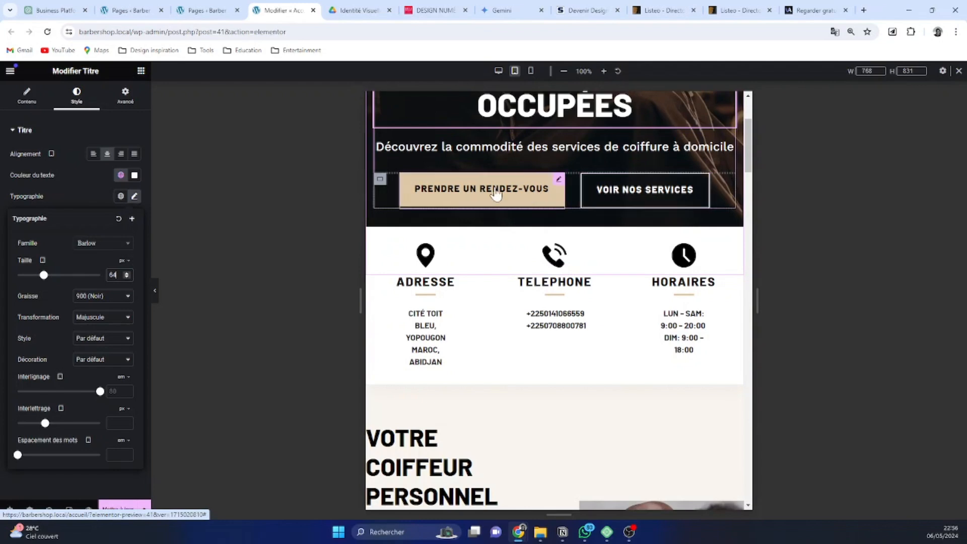
{"action": "scroll", "coordinate": [608, 193], "scroll_direction": "up", "scroll_amount": 3}
{"action": "scroll", "coordinate": [518, 130], "scroll_direction": "down", "scroll_amount": 3}
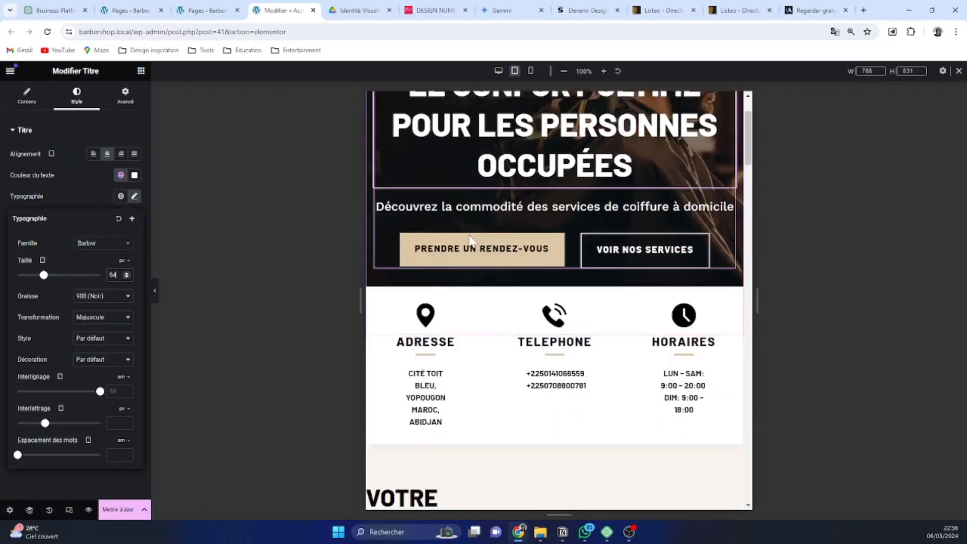
{"action": "scroll", "coordinate": [505, 232], "scroll_direction": "down", "scroll_amount": 3}
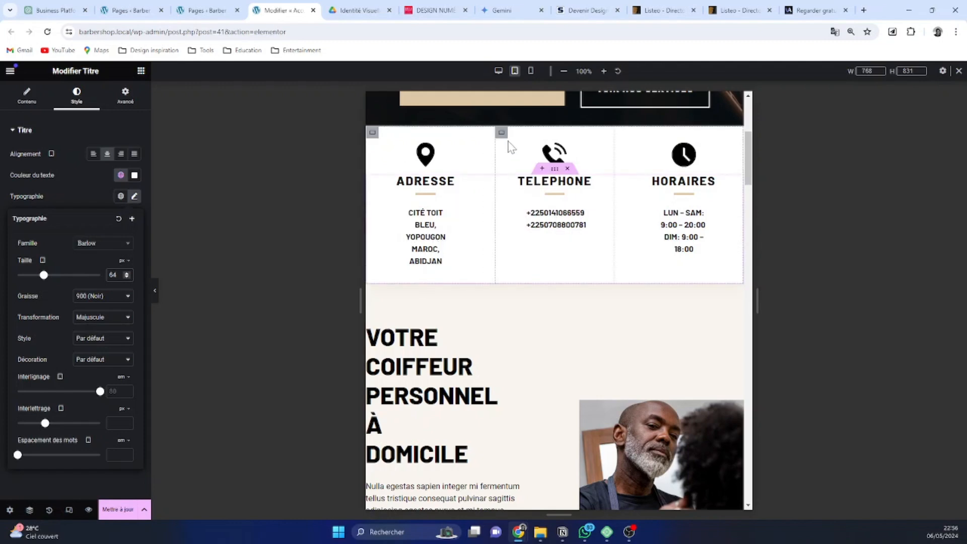
{"action": "left_click", "coordinate": [372, 133]}
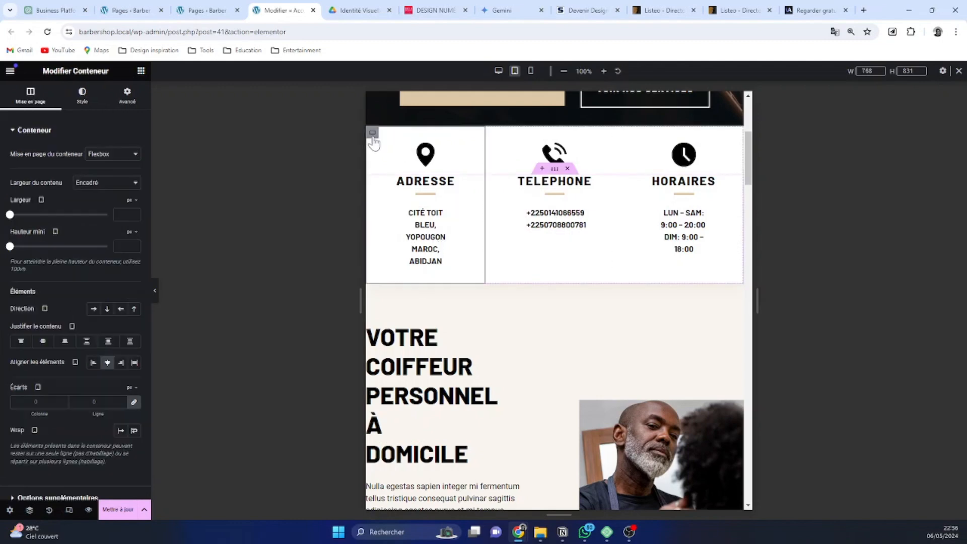
{"action": "left_click", "coordinate": [126, 101]}
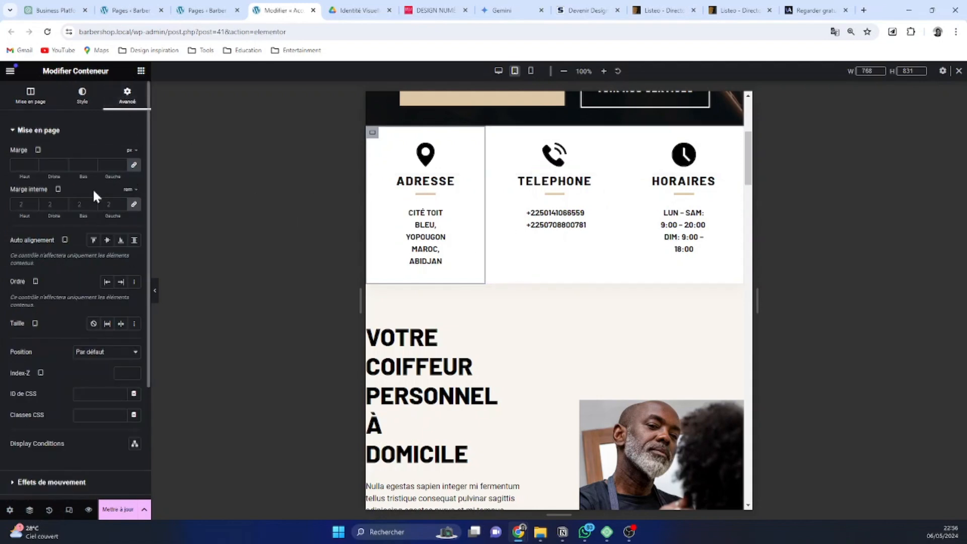
{"action": "left_click", "coordinate": [122, 201]}
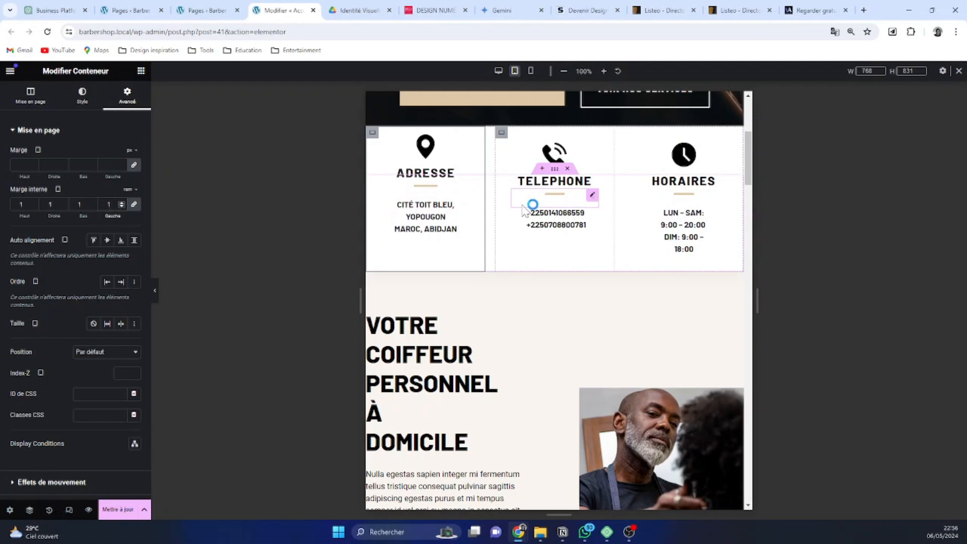
Set the tablet padding of the Telephone and Horaires column containers to 1 rem on all sides.
{"action": "left_click", "coordinate": [500, 134]}
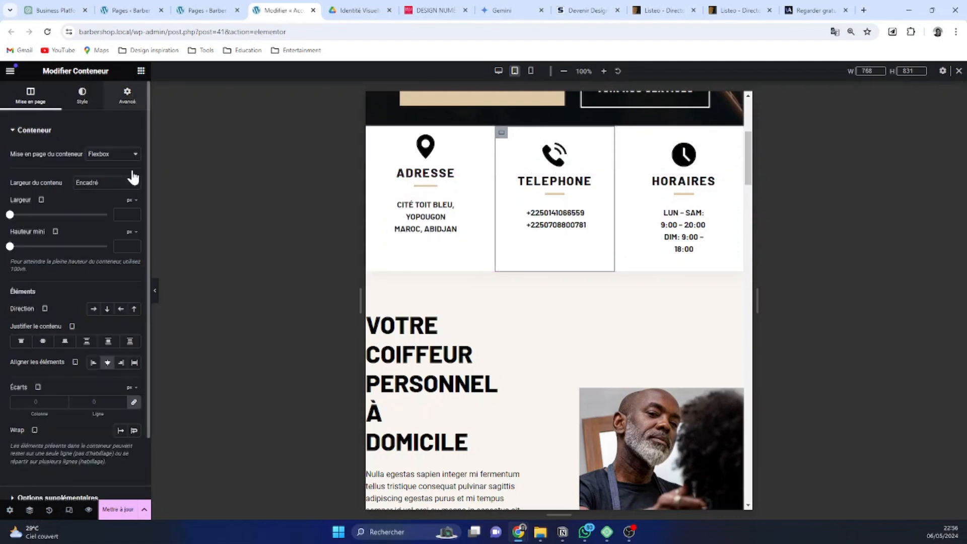
{"action": "left_click", "coordinate": [127, 95]}
{"action": "left_click", "coordinate": [122, 202]}
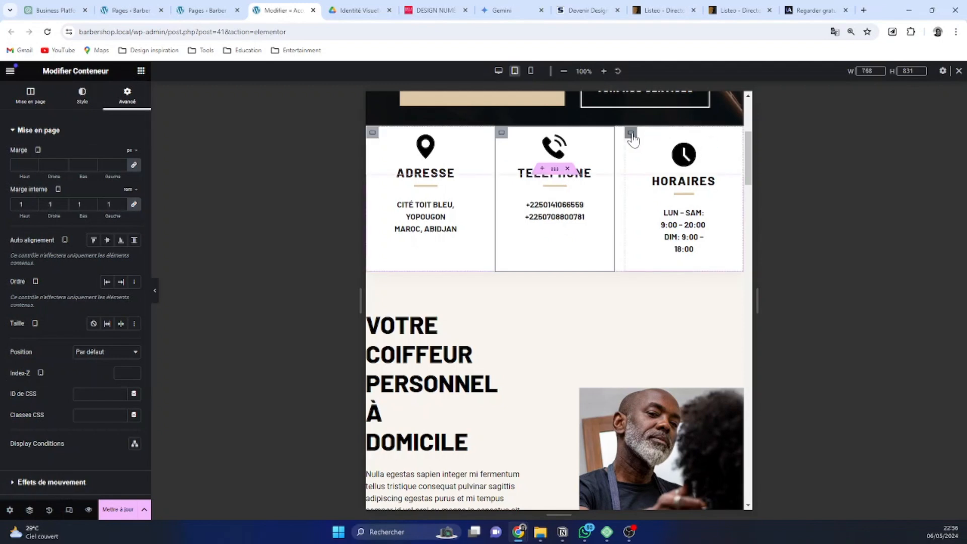
{"action": "left_click", "coordinate": [632, 134]}
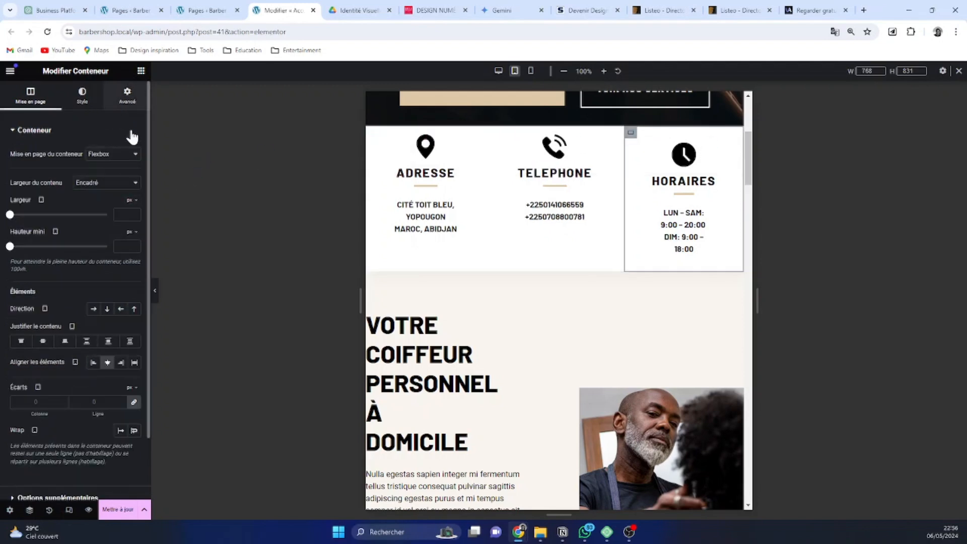
{"action": "left_click", "coordinate": [120, 202]}
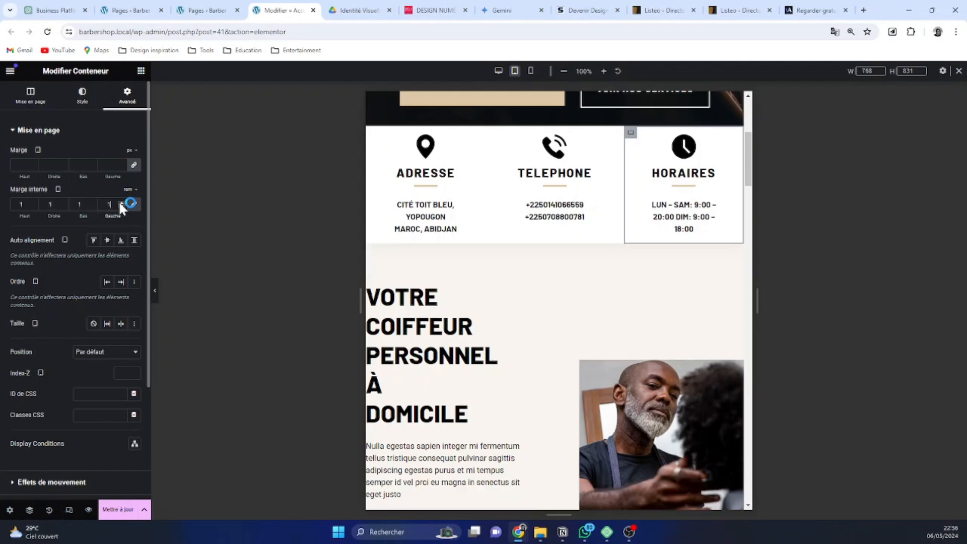
Set the tablet column and row gaps of the grid holding the three contact columns to 0 px.
{"action": "left_click", "coordinate": [374, 140]}
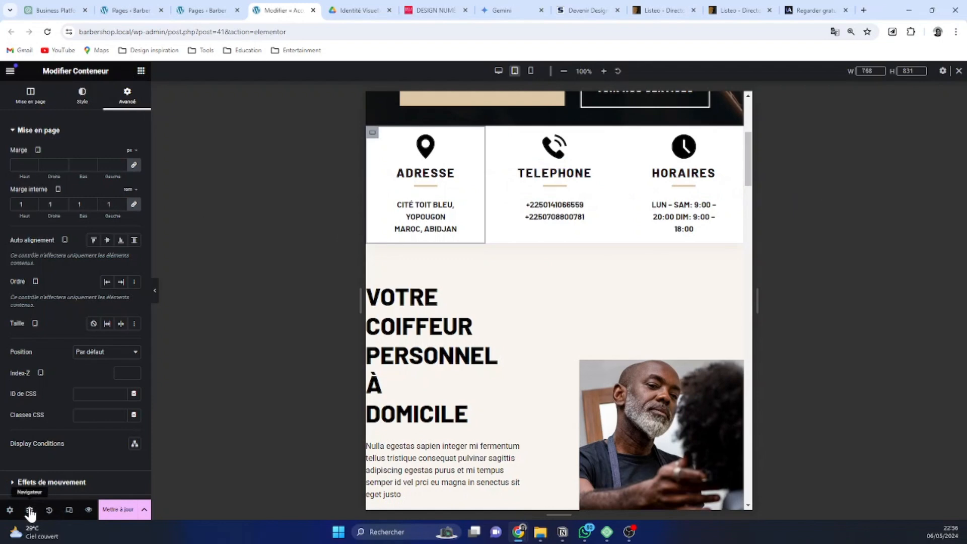
{"action": "left_click", "coordinate": [29, 511]}
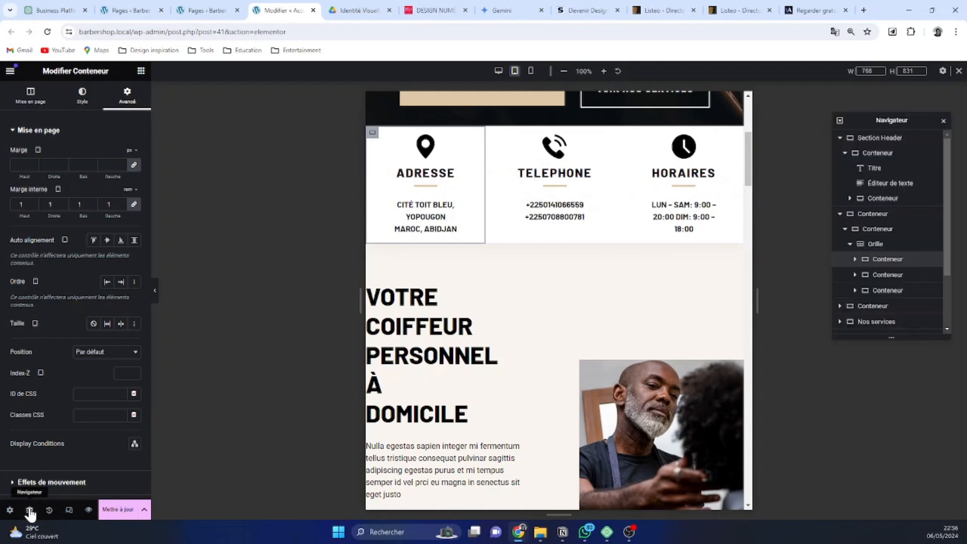
{"action": "left_click", "coordinate": [870, 245]}
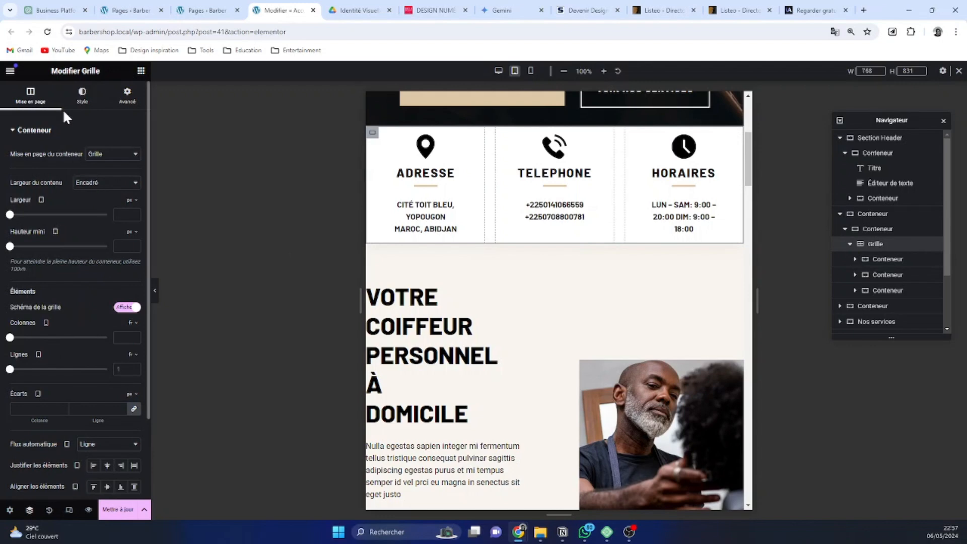
{"action": "scroll", "coordinate": [121, 286], "scroll_direction": "down", "scroll_amount": 2}
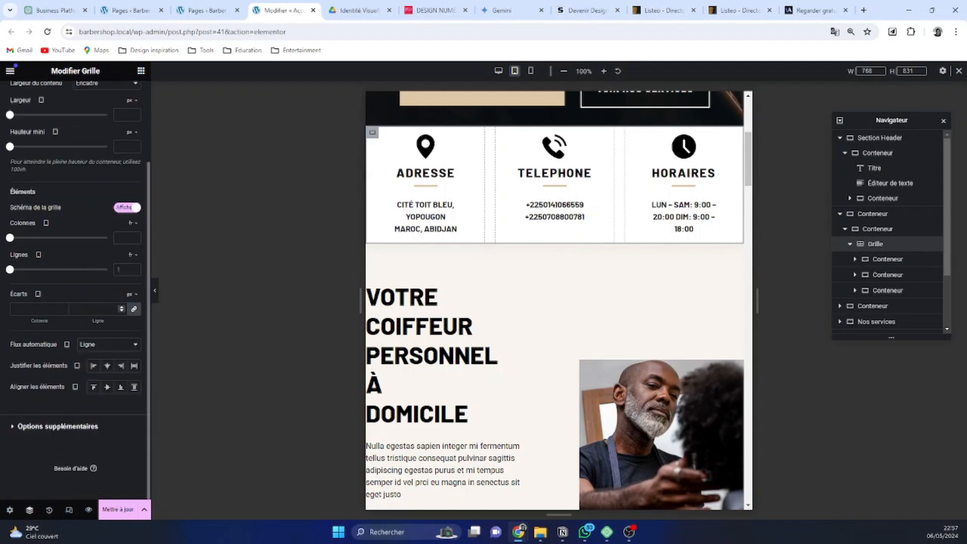
{"action": "left_click", "coordinate": [122, 309]}
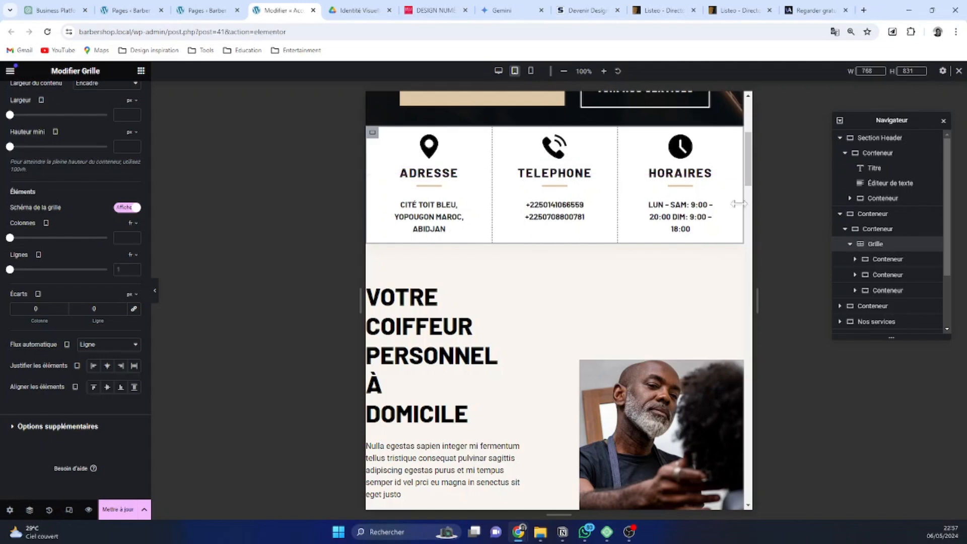
{"action": "scroll", "coordinate": [549, 227], "scroll_direction": "up", "scroll_amount": 3}
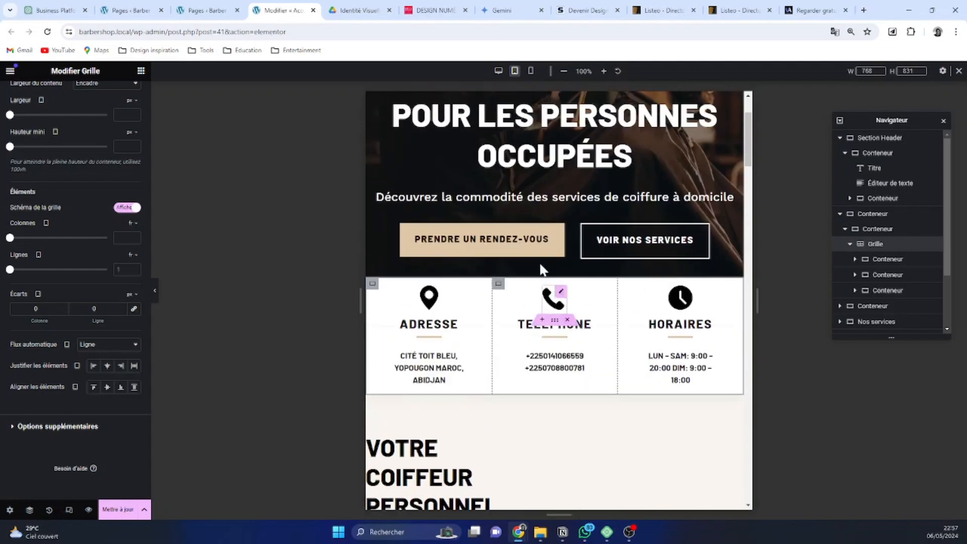
{"action": "scroll", "coordinate": [541, 270], "scroll_direction": "up", "scroll_amount": 1}
Set the tablet padding of the "Votre coiffeur personnel à domicile" section to 5 rem top, 3 rem bottom and 1 rem on both sides.
{"action": "scroll", "coordinate": [539, 230], "scroll_direction": "down", "scroll_amount": 5}
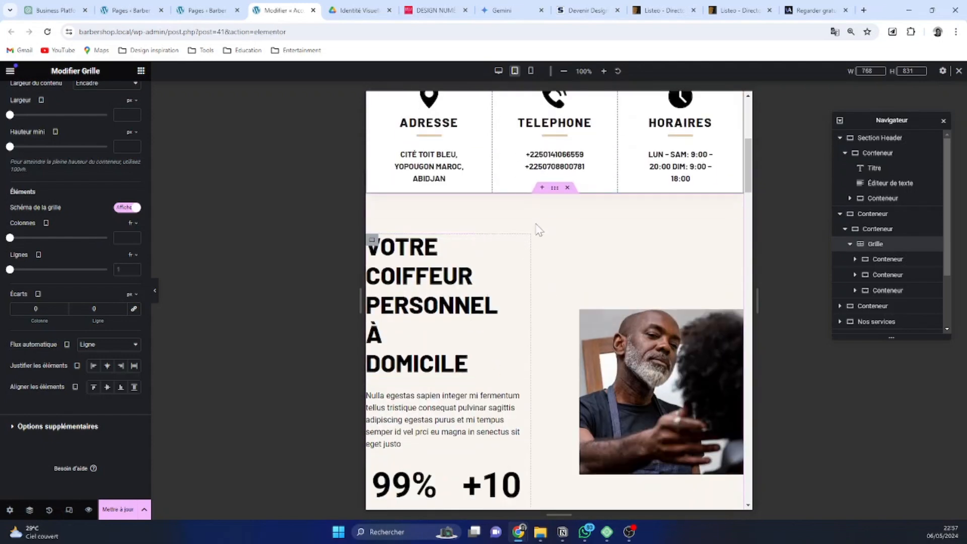
{"action": "left_click", "coordinate": [556, 189]}
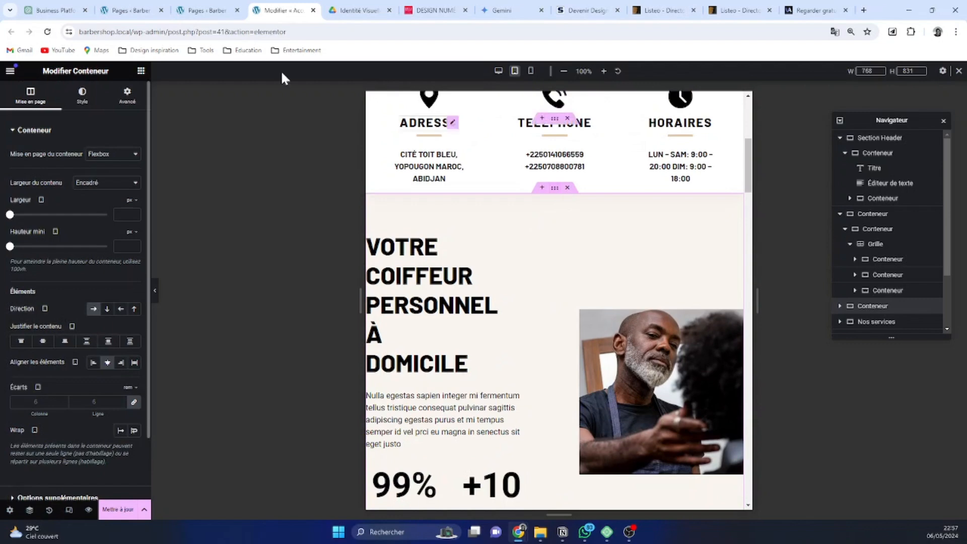
{"action": "left_click", "coordinate": [129, 95]}
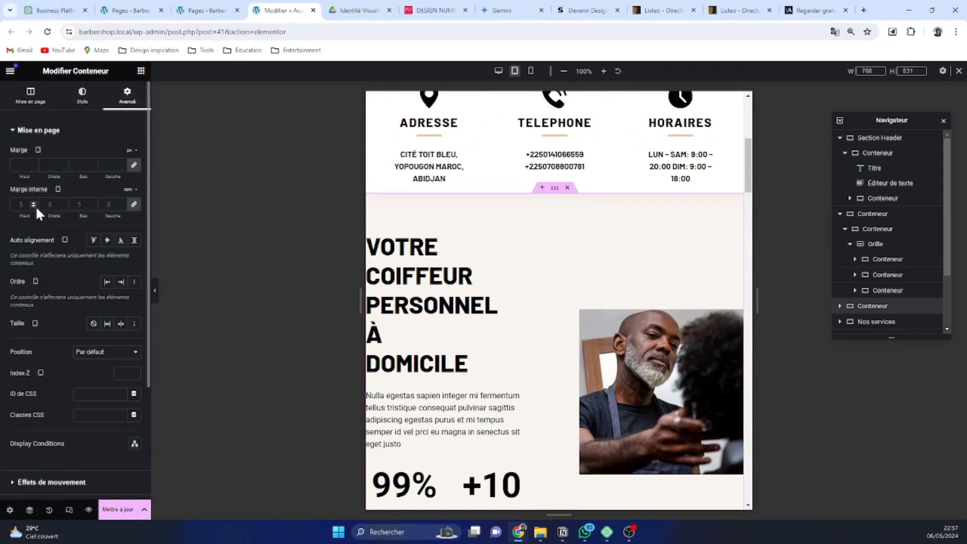
{"action": "left_click", "coordinate": [122, 202]}
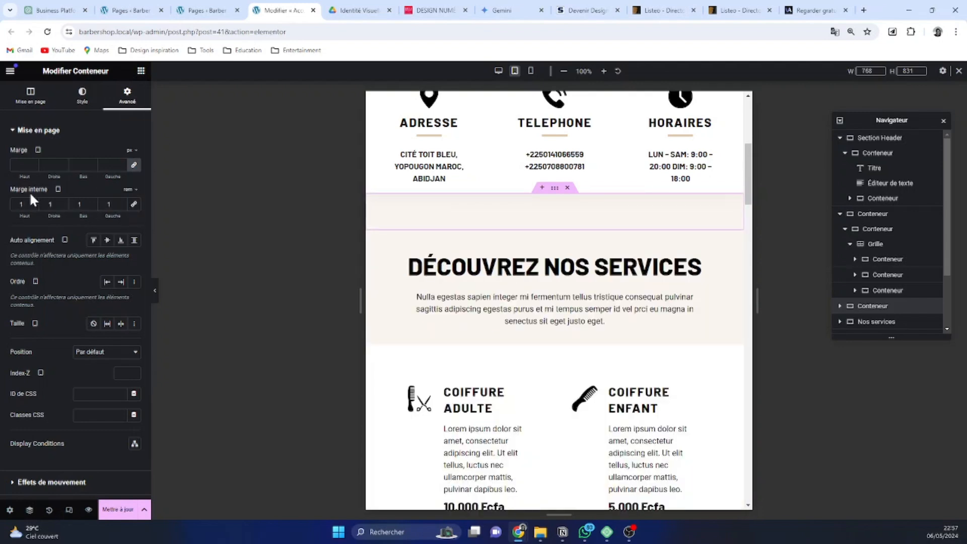
{"action": "left_click", "coordinate": [34, 202]}
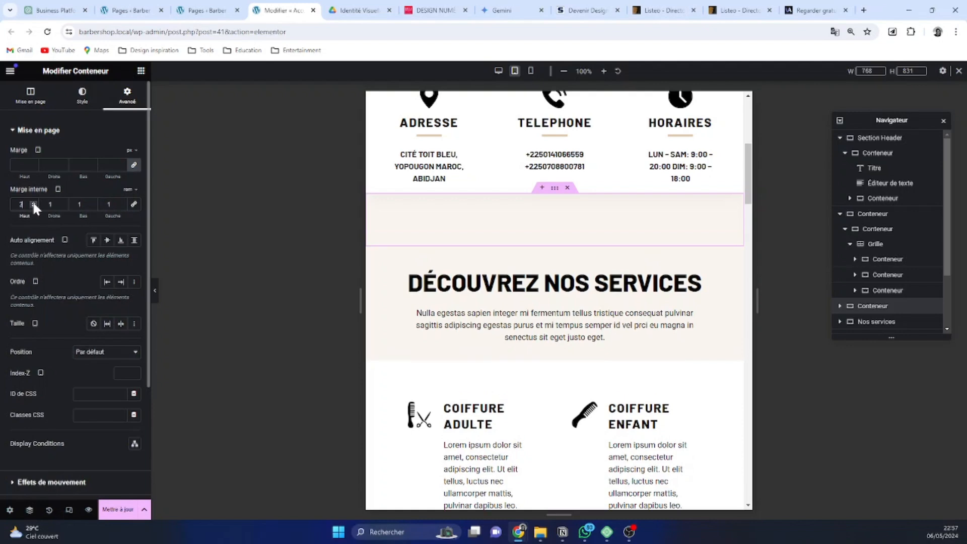
{"action": "left_click", "coordinate": [33, 202]}
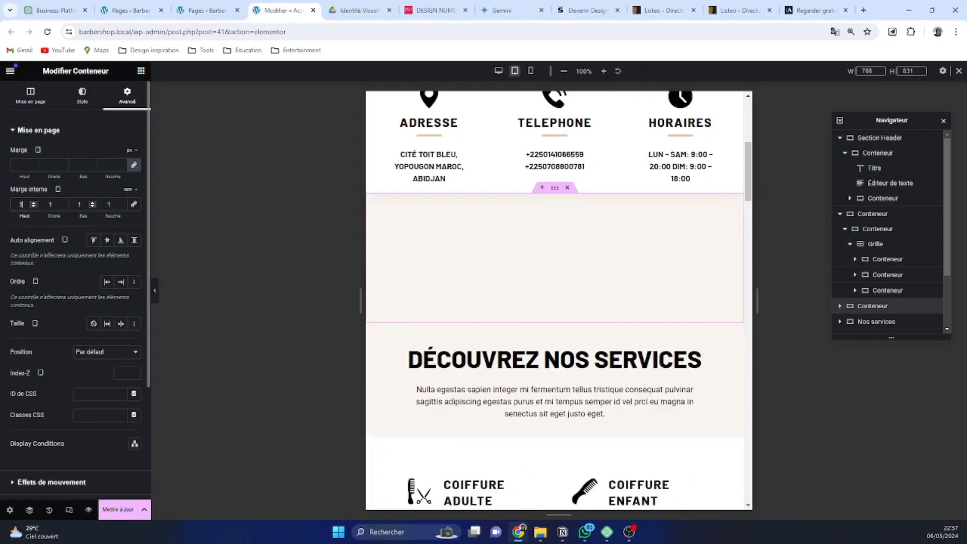
{"action": "left_click", "coordinate": [92, 202]}
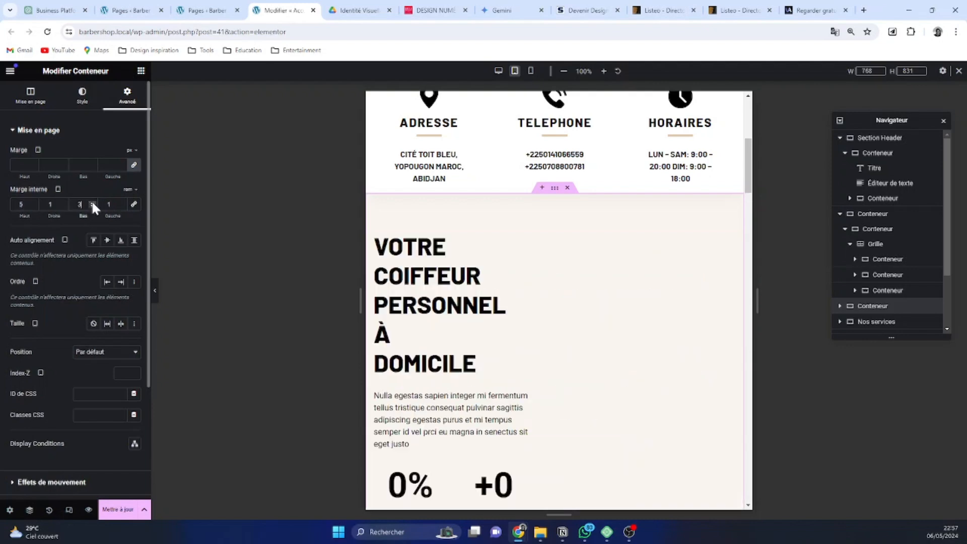
{"action": "scroll", "coordinate": [647, 254], "scroll_direction": "down", "scroll_amount": 1}
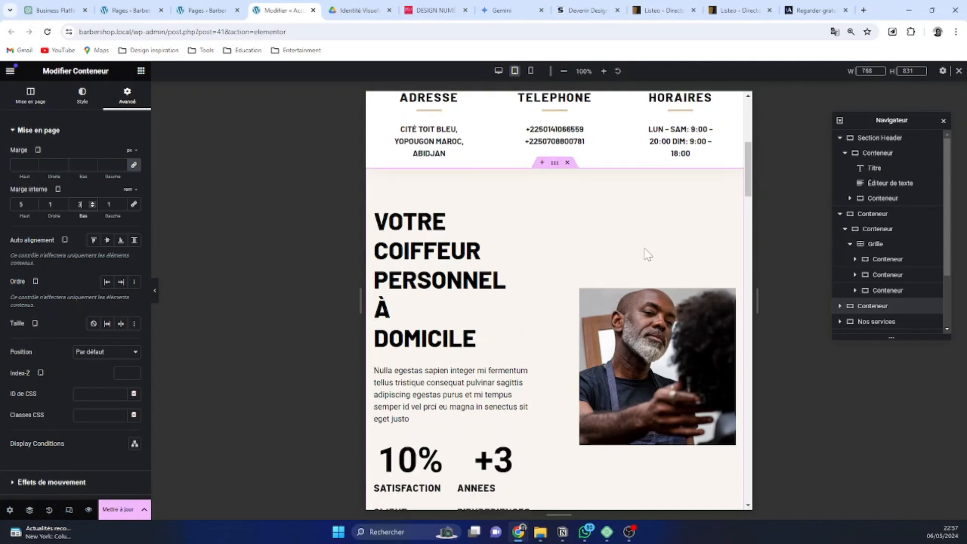
{"action": "scroll", "coordinate": [648, 254], "scroll_direction": "down", "scroll_amount": 5}
{"action": "scroll", "coordinate": [550, 278], "scroll_direction": "up", "scroll_amount": 2}
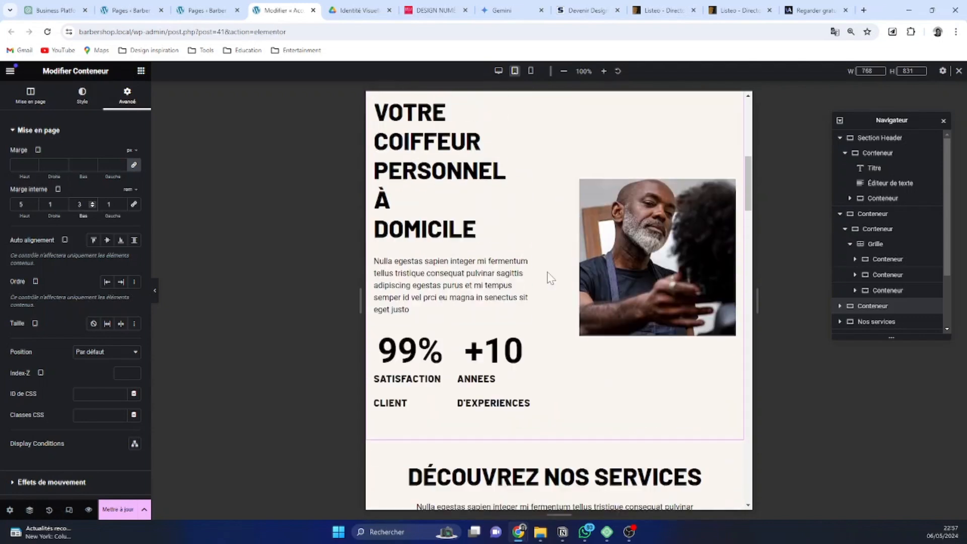
Set the tablet width of the title "Votre coiffeur personnel à domicile" to full width (100%).
{"action": "scroll", "coordinate": [551, 278], "scroll_direction": "up", "scroll_amount": 1}
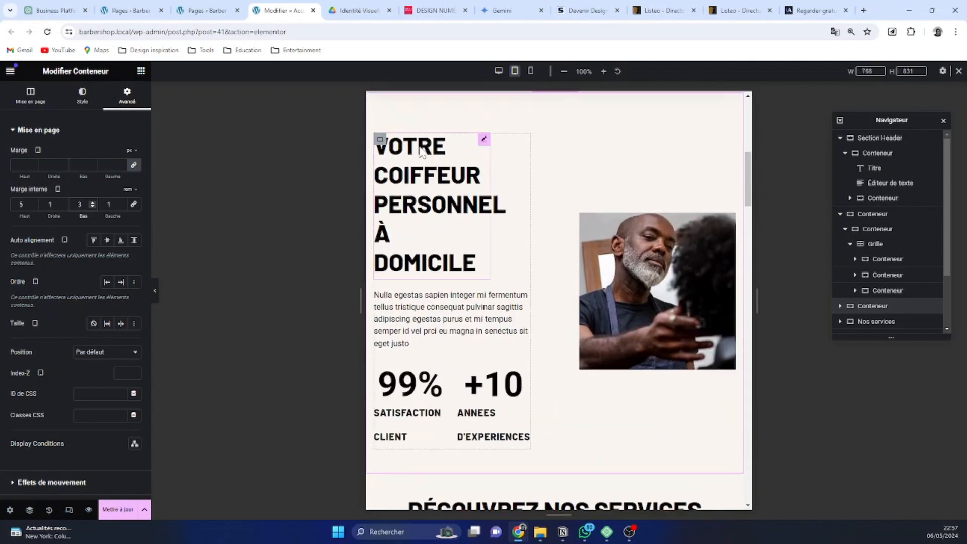
{"action": "left_click", "coordinate": [484, 140]}
{"action": "left_click", "coordinate": [121, 103]}
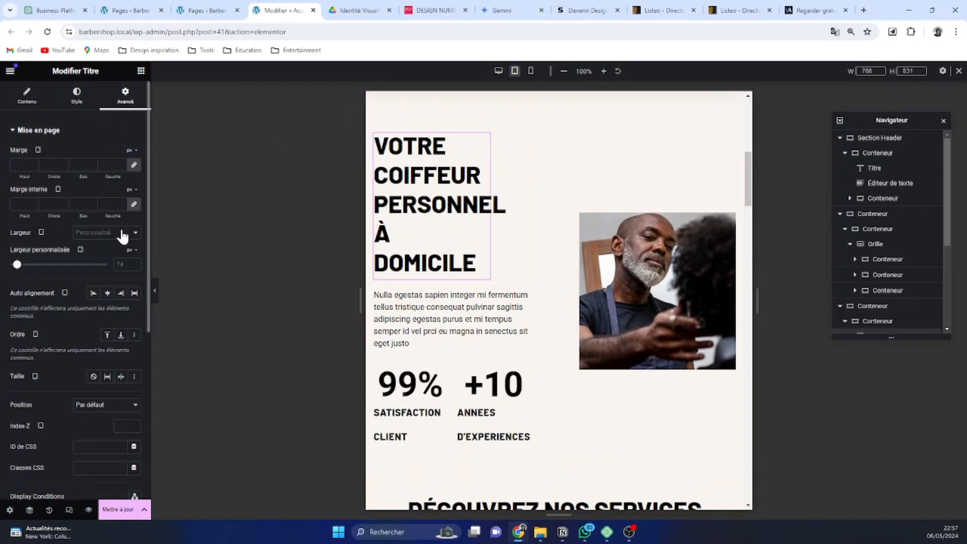
{"action": "left_click", "coordinate": [129, 235]}
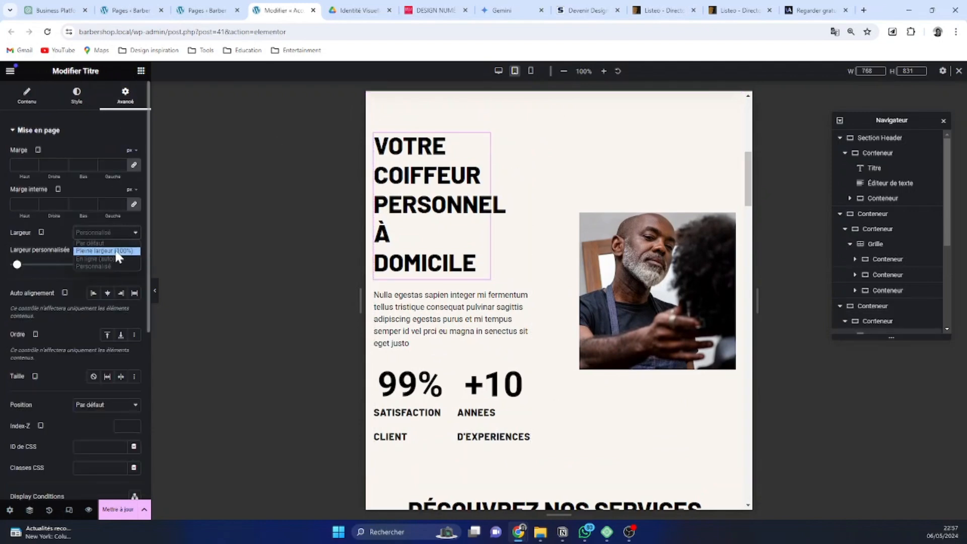
{"action": "left_click", "coordinate": [114, 249]}
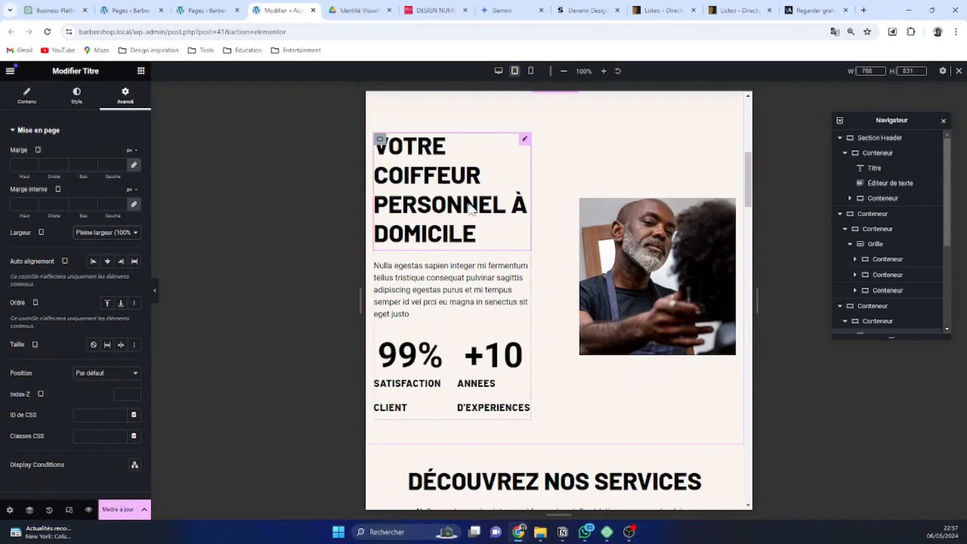
Set the tablet column and row gaps of the "Votre coiffeur personnel à domicile" section container to 3 rem.
{"action": "scroll", "coordinate": [564, 144], "scroll_direction": "up", "scroll_amount": 1}
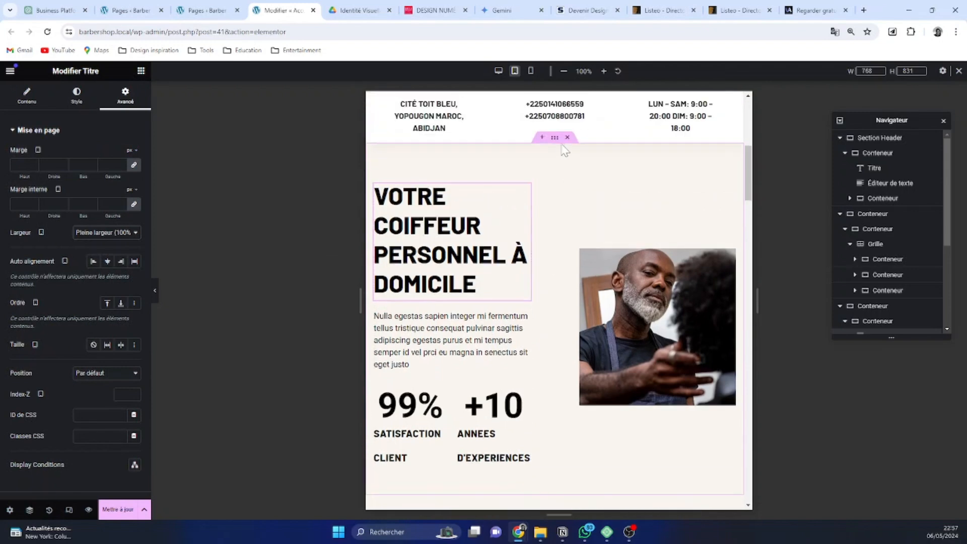
{"action": "left_click", "coordinate": [554, 140]}
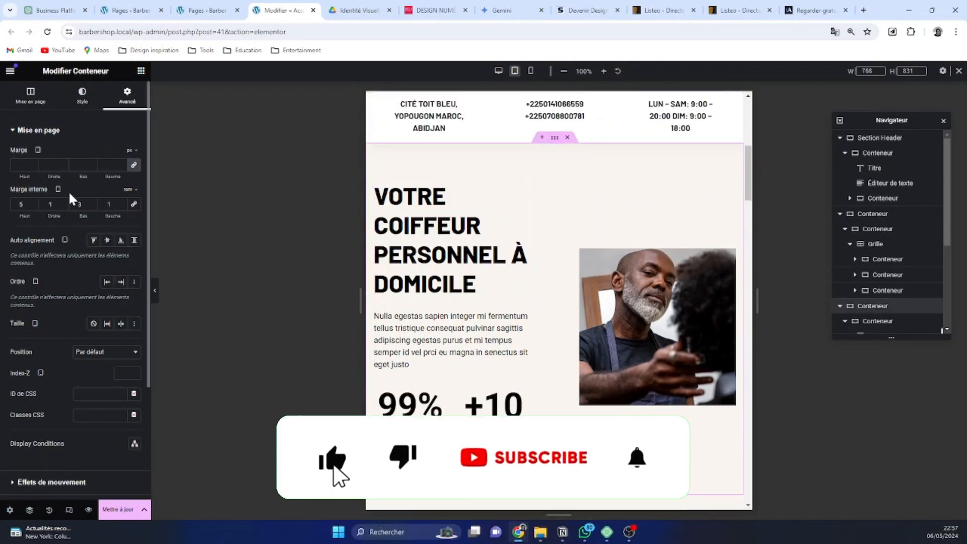
{"action": "left_click", "coordinate": [30, 95]}
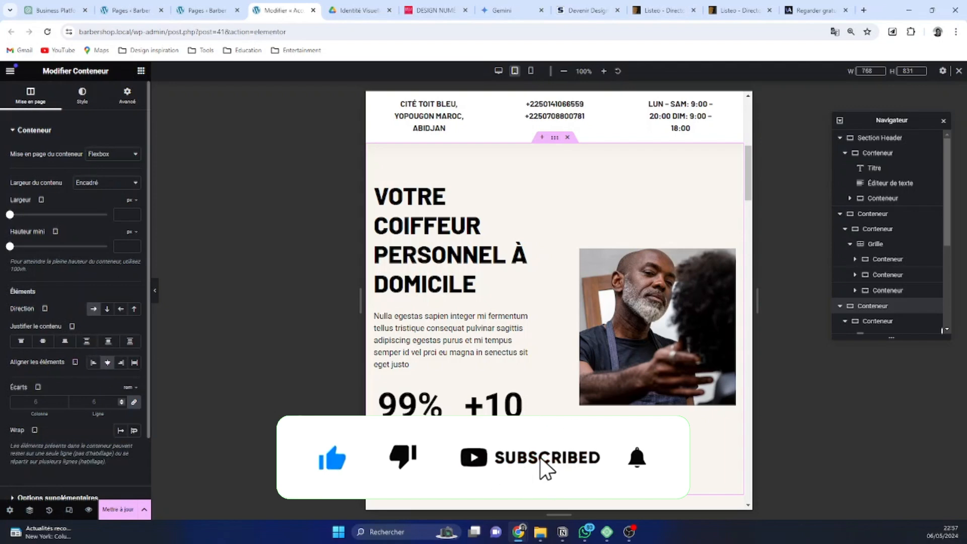
{"action": "left_click", "coordinate": [122, 401]}
{"action": "left_click", "coordinate": [122, 401]}
{"action": "left_click", "coordinate": [122, 400]}
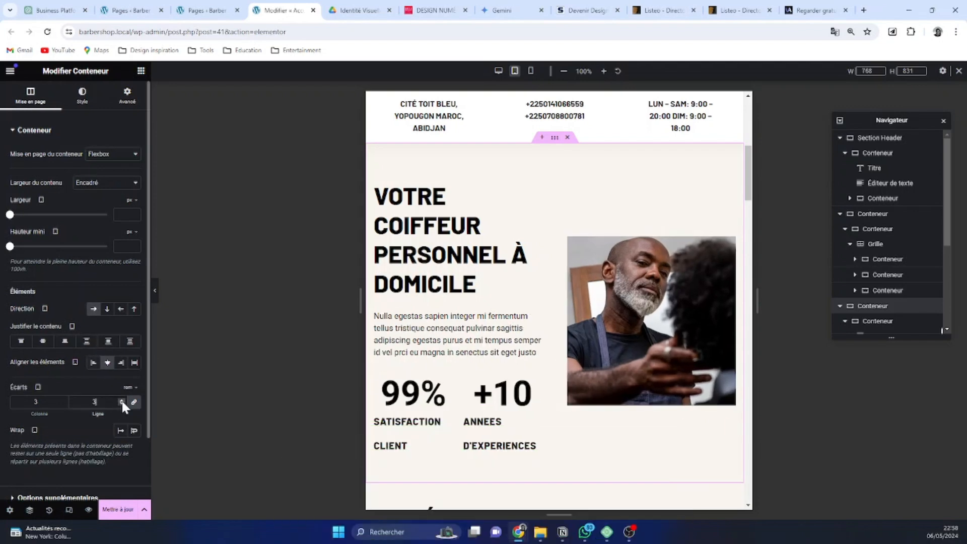
{"action": "scroll", "coordinate": [612, 243], "scroll_direction": "down", "scroll_amount": 2}
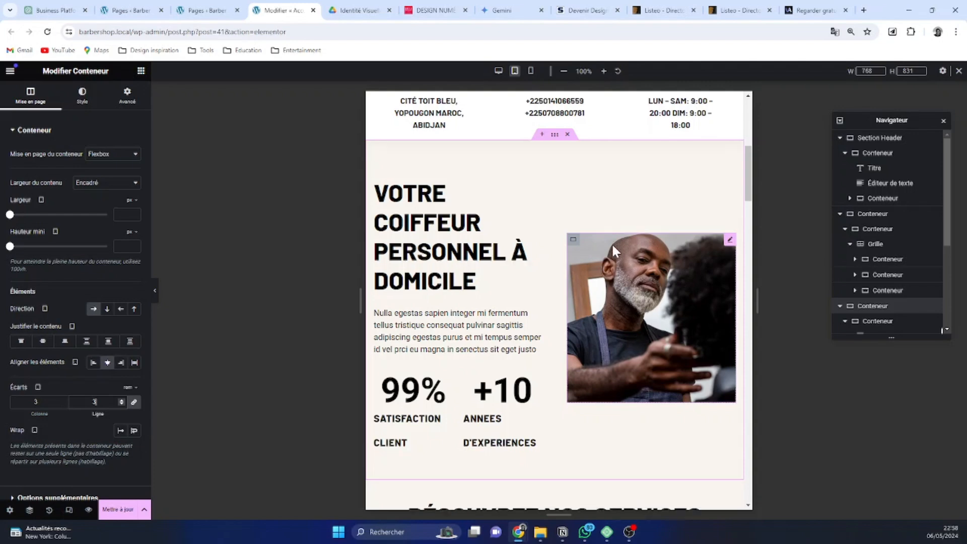
{"action": "scroll", "coordinate": [619, 275], "scroll_direction": "up", "scroll_amount": 2}
Set the tablet padding of the container holding the service price list to 1 rem on all sides.
{"action": "scroll", "coordinate": [623, 274], "scroll_direction": "down", "scroll_amount": 6}
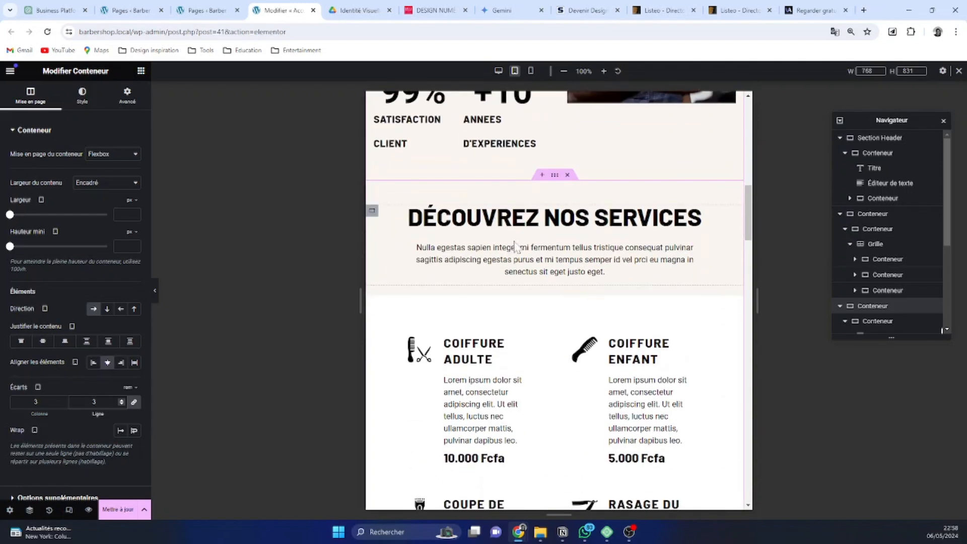
{"action": "scroll", "coordinate": [439, 170], "scroll_direction": "down", "scroll_amount": 5}
{"action": "scroll", "coordinate": [433, 161], "scroll_direction": "up", "scroll_amount": 1}
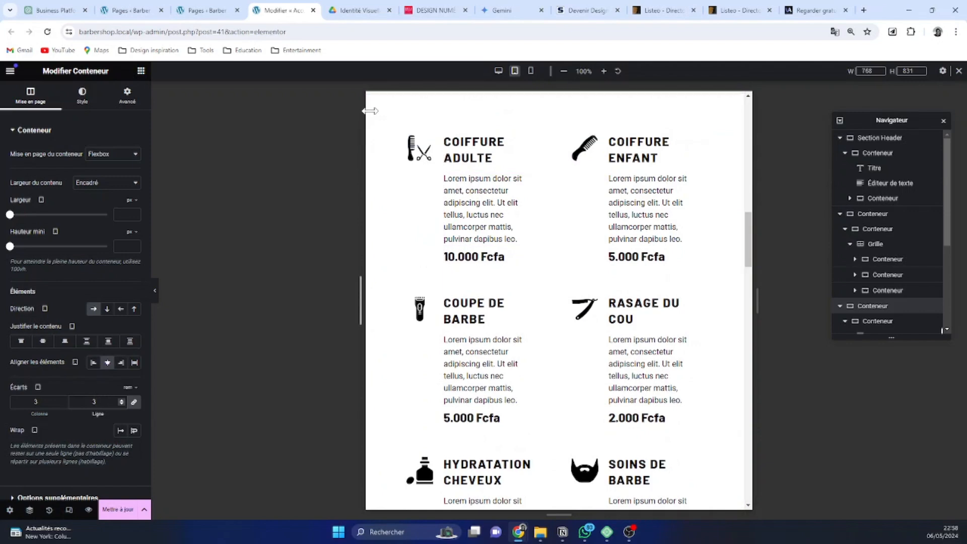
{"action": "left_click", "coordinate": [400, 119]}
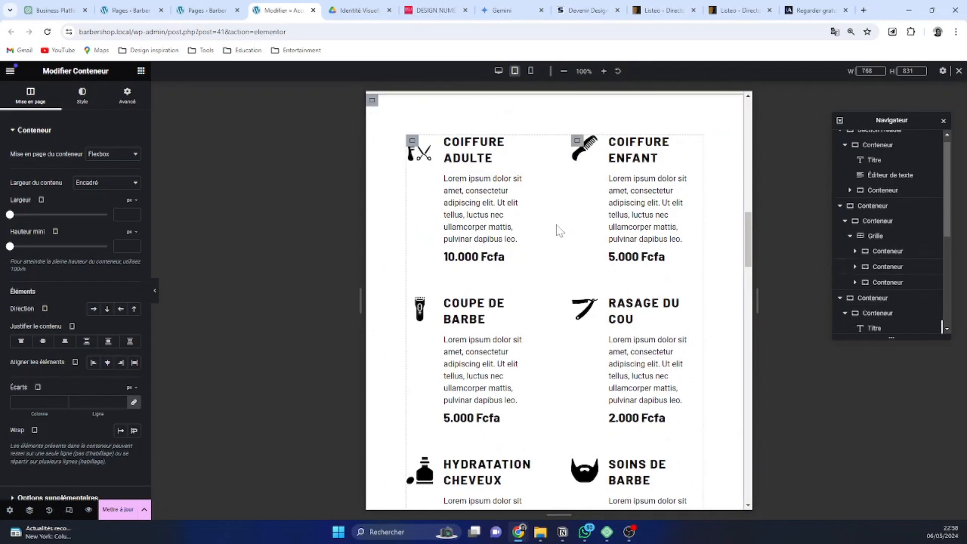
{"action": "left_click", "coordinate": [124, 101]}
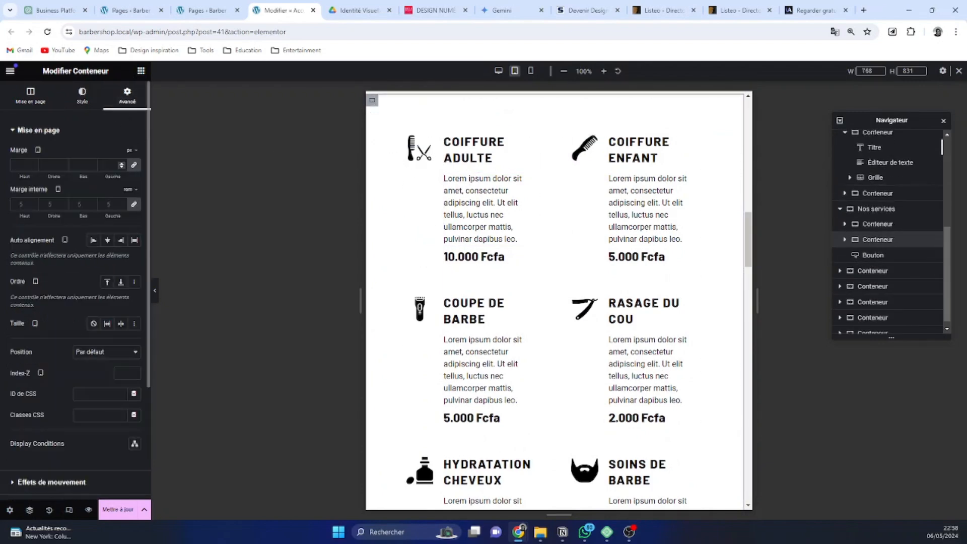
{"action": "left_click", "coordinate": [121, 202]}
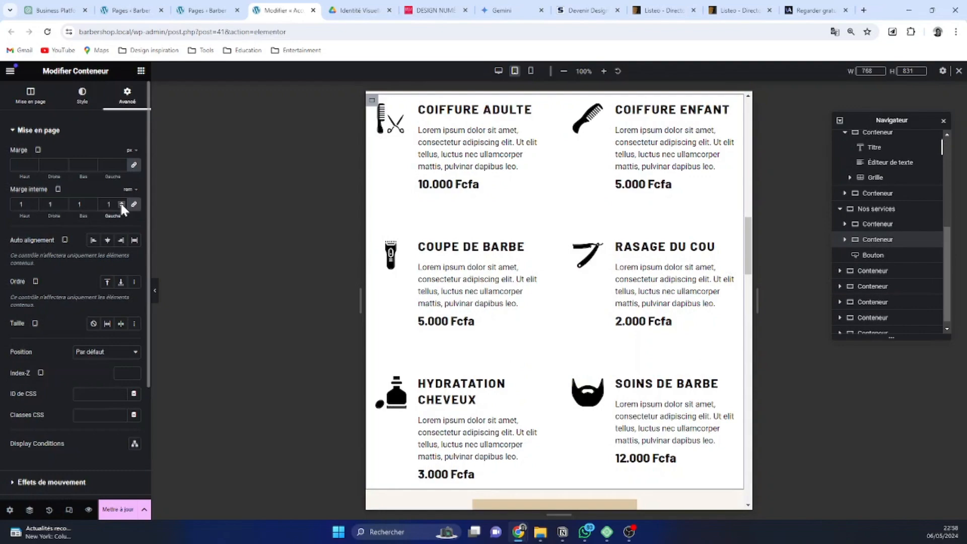
{"action": "scroll", "coordinate": [579, 227], "scroll_direction": "up", "scroll_amount": 3}
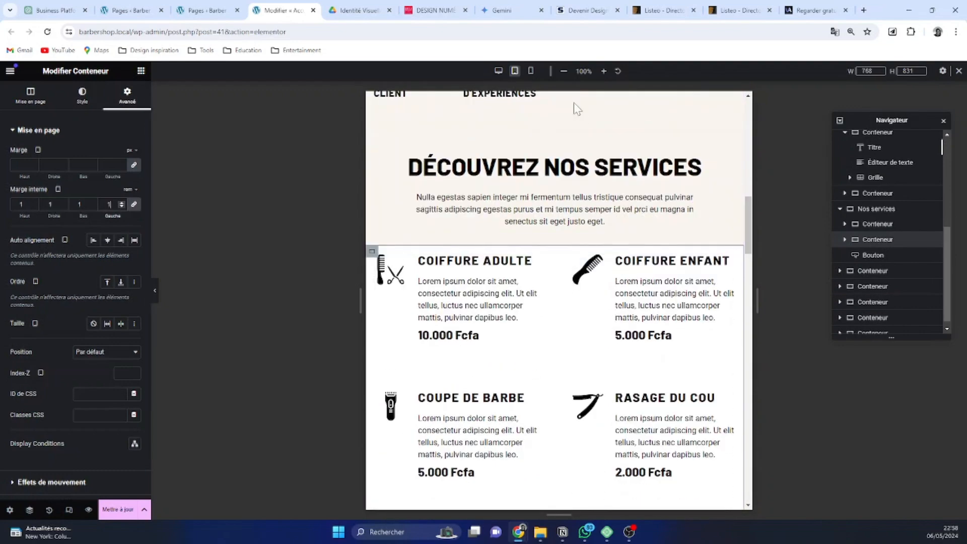
{"action": "scroll", "coordinate": [578, 109], "scroll_direction": "down", "scroll_amount": 5}
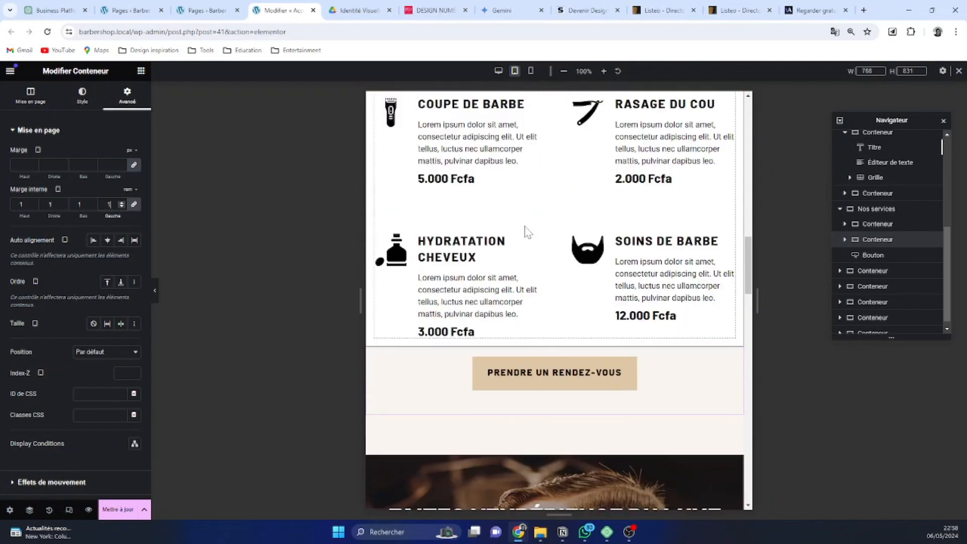
Add a black background overlay with 0.3 opacity to the "Faites l'expérience du luxe" banner section.
{"action": "scroll", "coordinate": [524, 232], "scroll_direction": "down", "scroll_amount": 1}
{"action": "scroll", "coordinate": [529, 230], "scroll_direction": "up", "scroll_amount": 6}
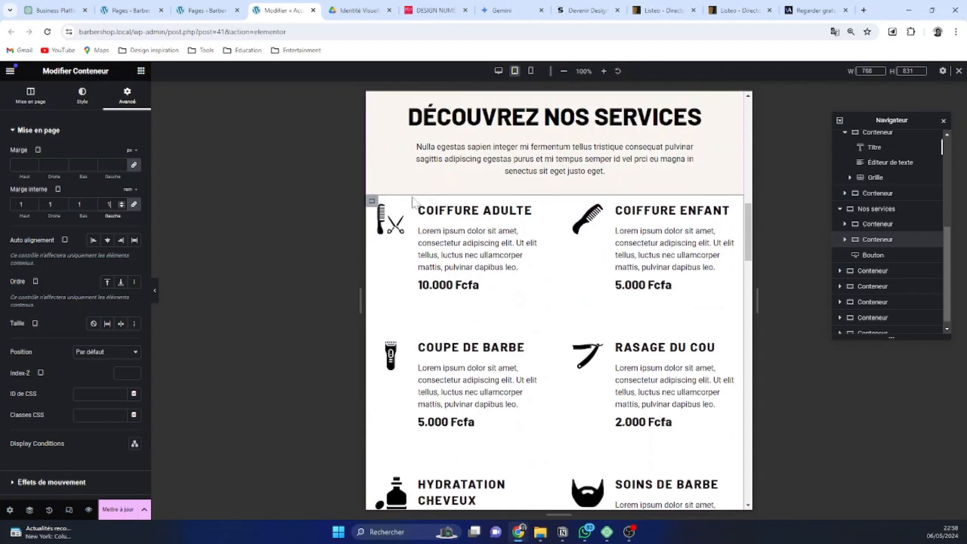
{"action": "scroll", "coordinate": [618, 308], "scroll_direction": "down", "scroll_amount": 8}
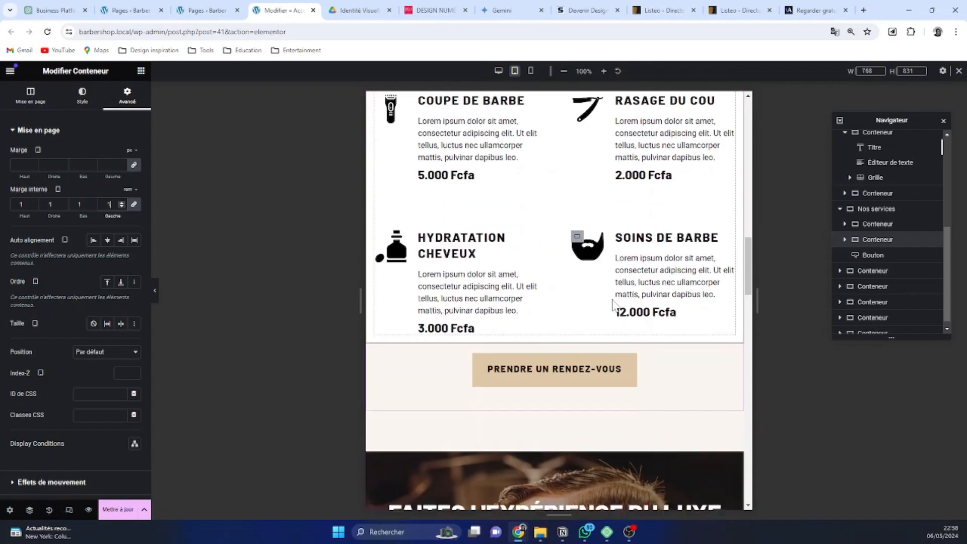
{"action": "scroll", "coordinate": [596, 223], "scroll_direction": "down", "scroll_amount": 1}
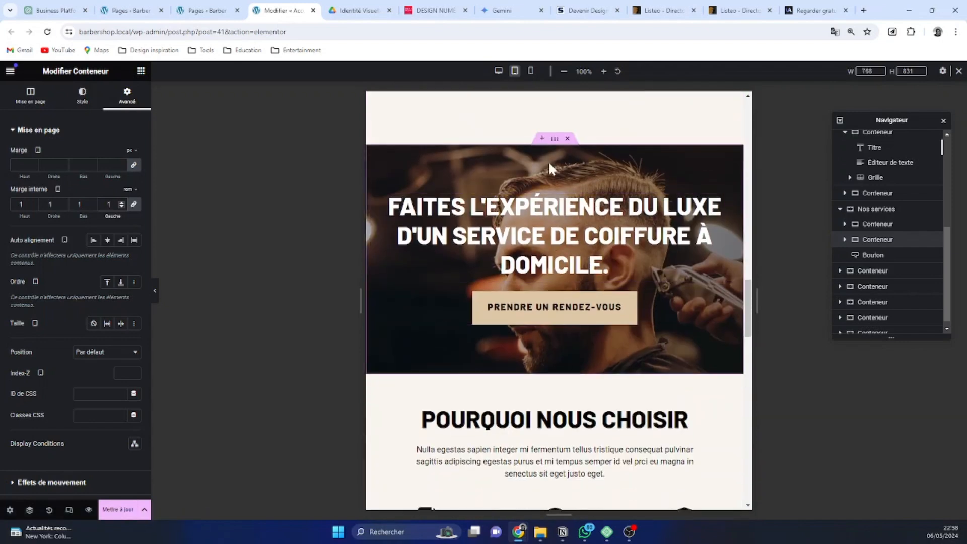
{"action": "left_click", "coordinate": [555, 140]}
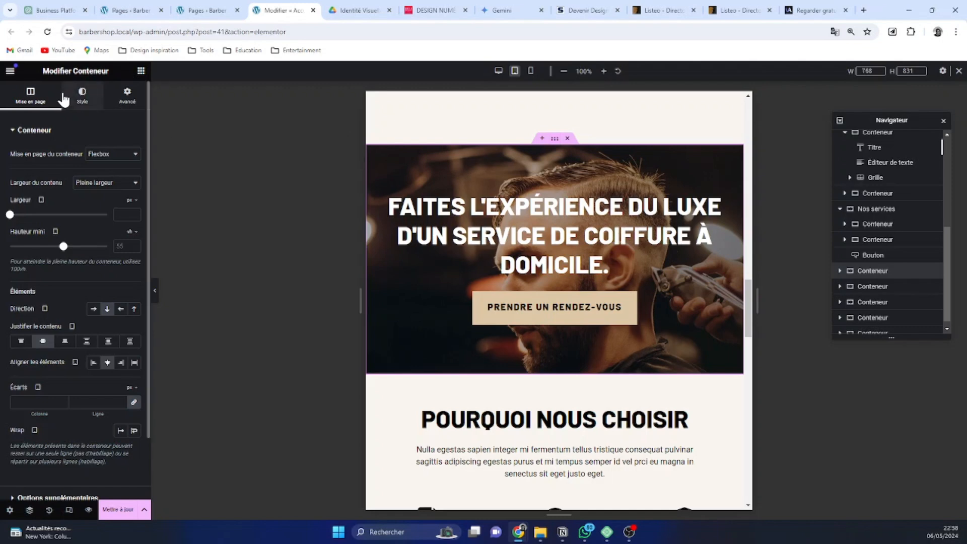
{"action": "left_click", "coordinate": [82, 96]}
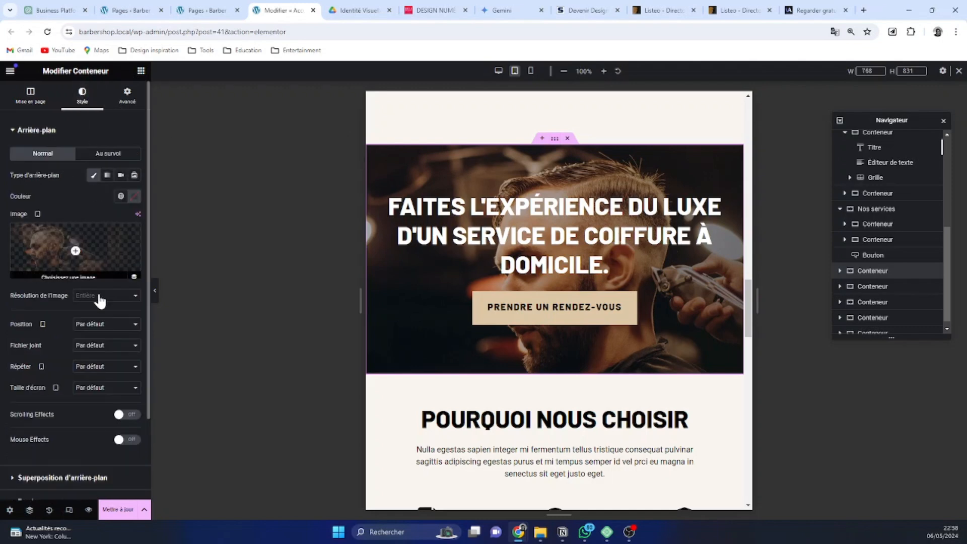
{"action": "scroll", "coordinate": [83, 385], "scroll_direction": "down", "scroll_amount": 2}
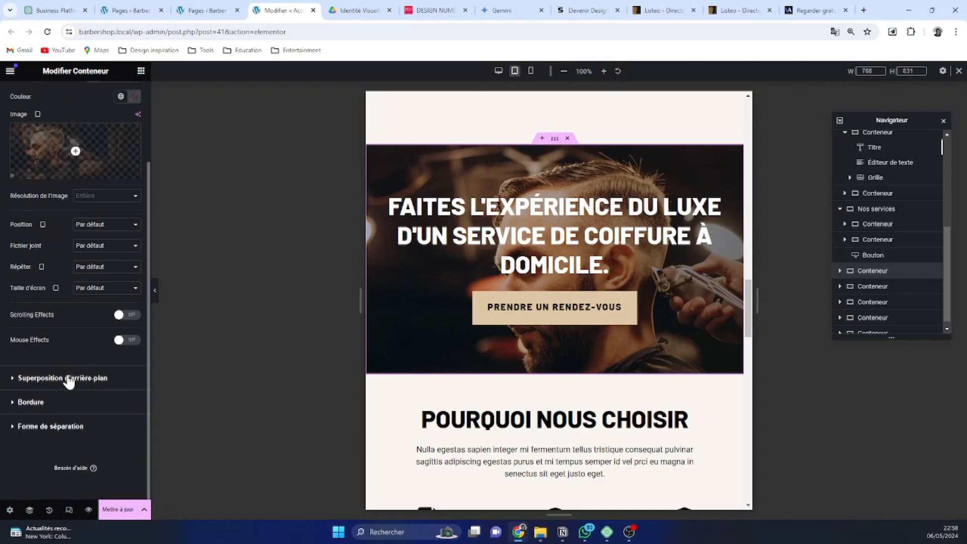
{"action": "left_click", "coordinate": [69, 379]}
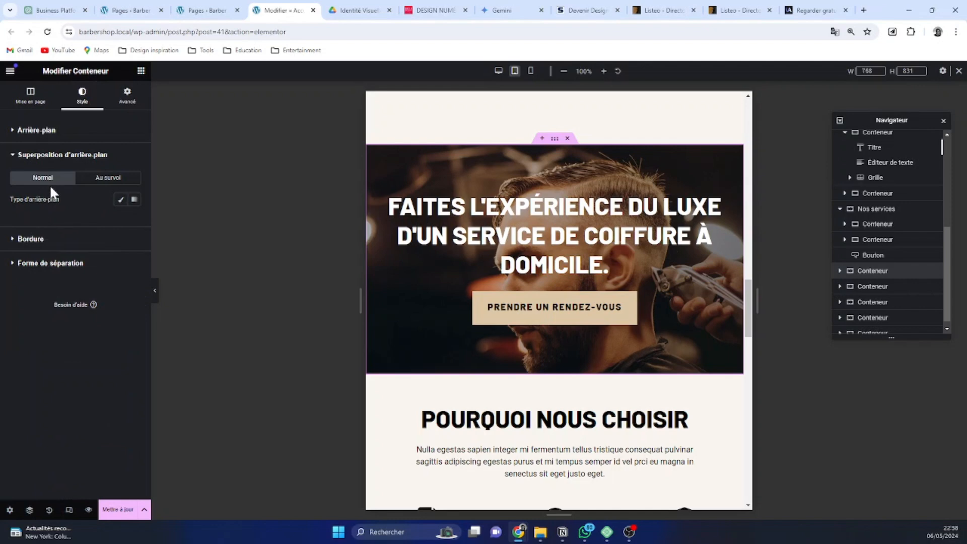
{"action": "left_click", "coordinate": [120, 201]}
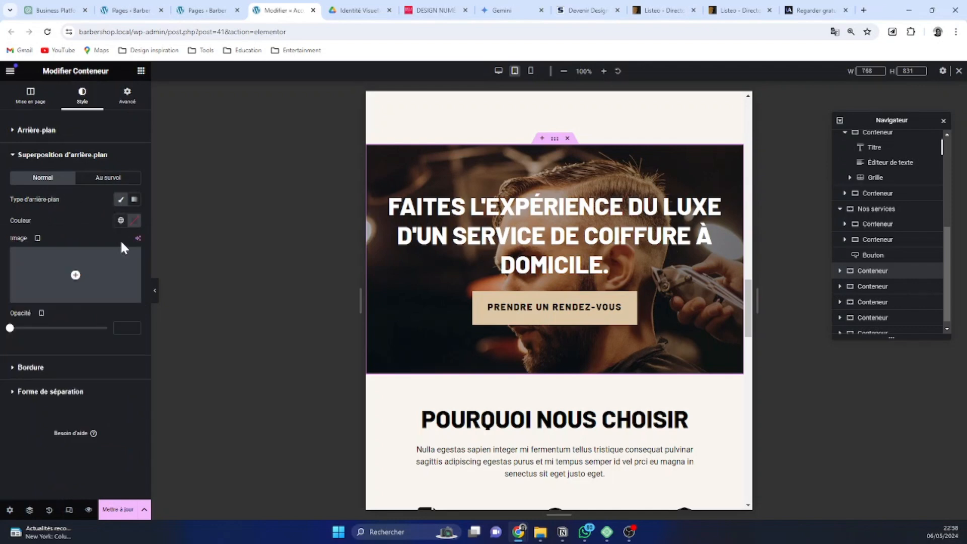
{"action": "left_click", "coordinate": [120, 225]}
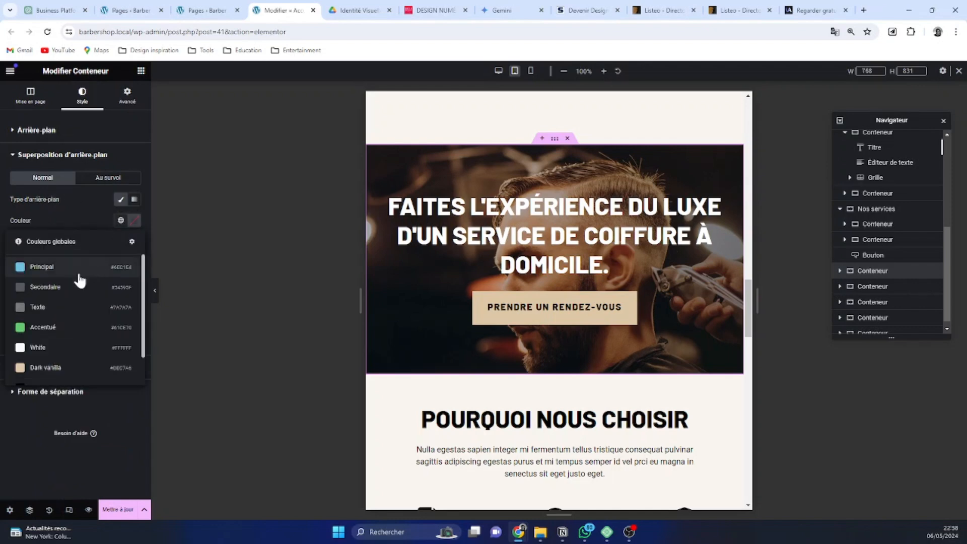
{"action": "scroll", "coordinate": [59, 302], "scroll_direction": "down", "scroll_amount": 2}
{"action": "left_click", "coordinate": [49, 351]}
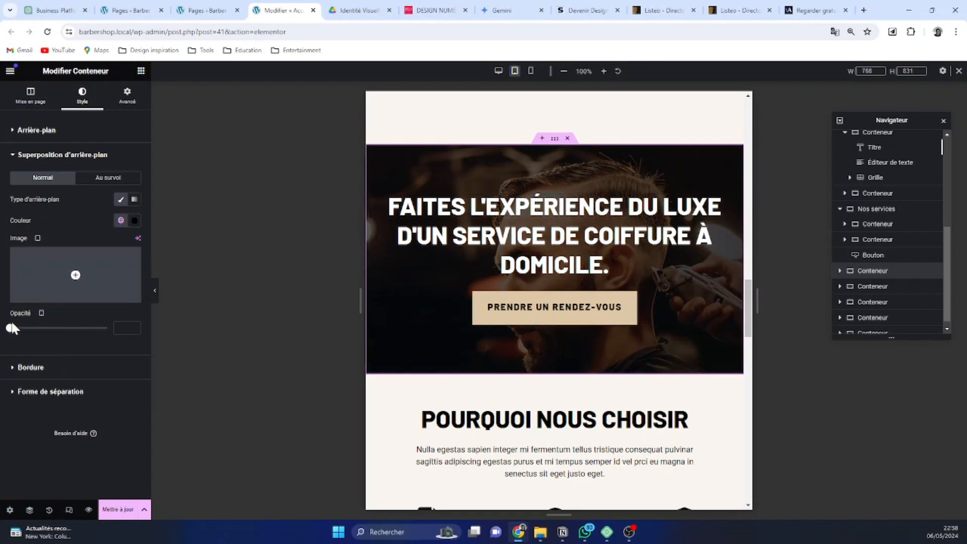
{"action": "left_click_drag", "start_coordinate": [9, 330], "coordinate": [55, 333]}
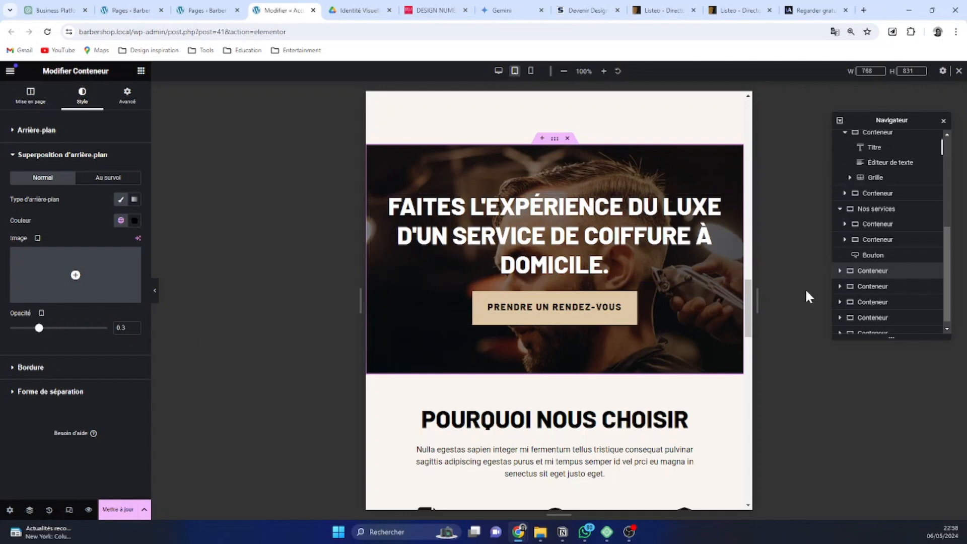
Set the tablet padding of the "Agréée" card to 1 rem on all sides and check the "Experts" card's padding.
{"action": "scroll", "coordinate": [622, 217], "scroll_direction": "down", "scroll_amount": 3}
{"action": "scroll", "coordinate": [478, 166], "scroll_direction": "up", "scroll_amount": 2}
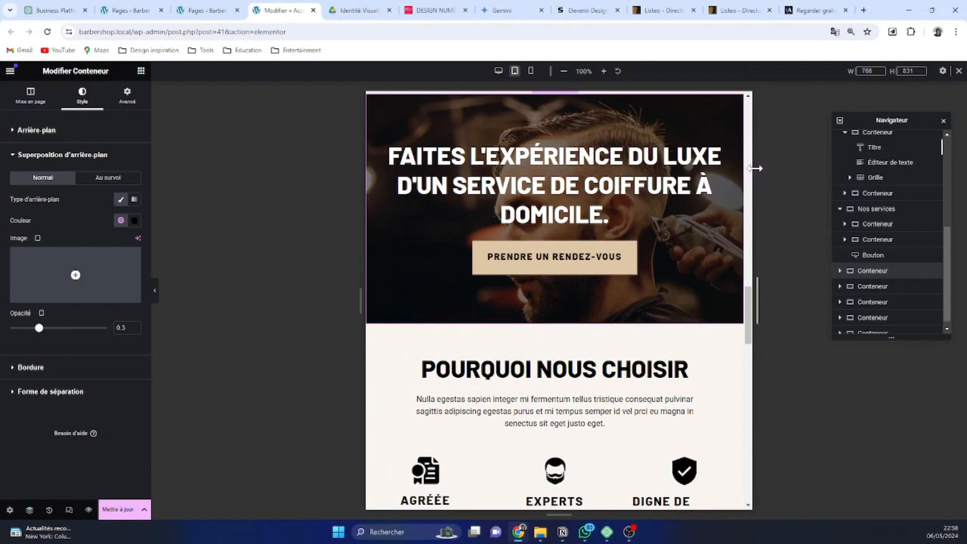
{"action": "scroll", "coordinate": [556, 208], "scroll_direction": "down", "scroll_amount": 4}
{"action": "scroll", "coordinate": [554, 209], "scroll_direction": "down", "scroll_amount": 1}
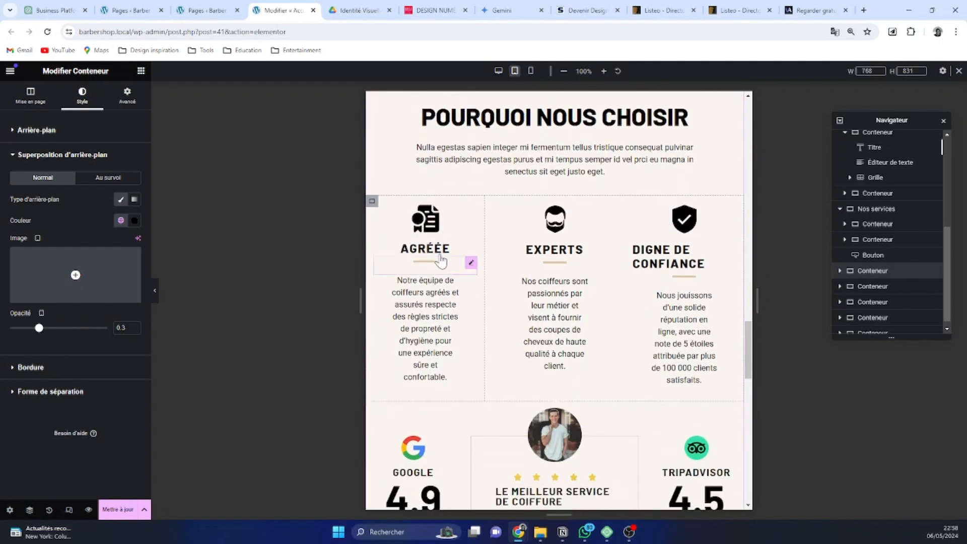
{"action": "left_click", "coordinate": [373, 201]}
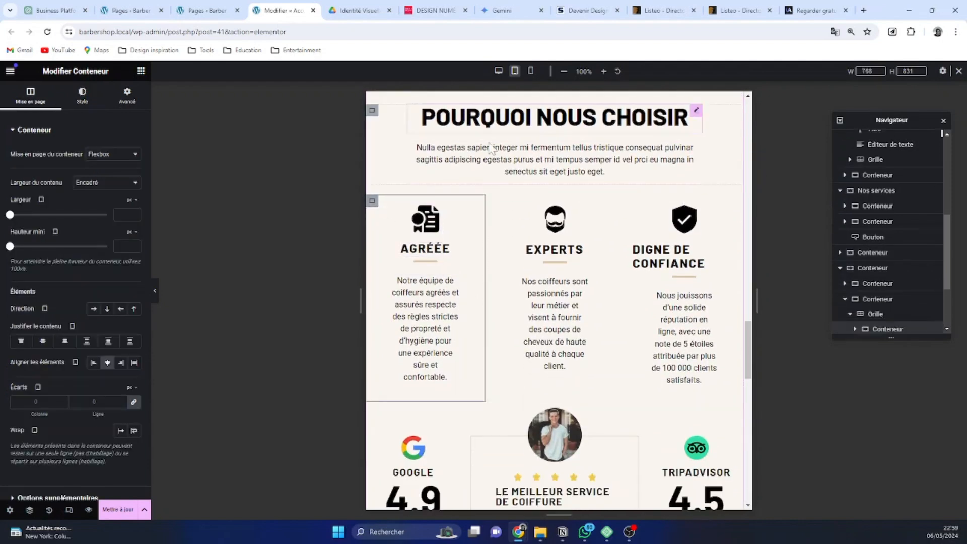
{"action": "left_click", "coordinate": [123, 107]}
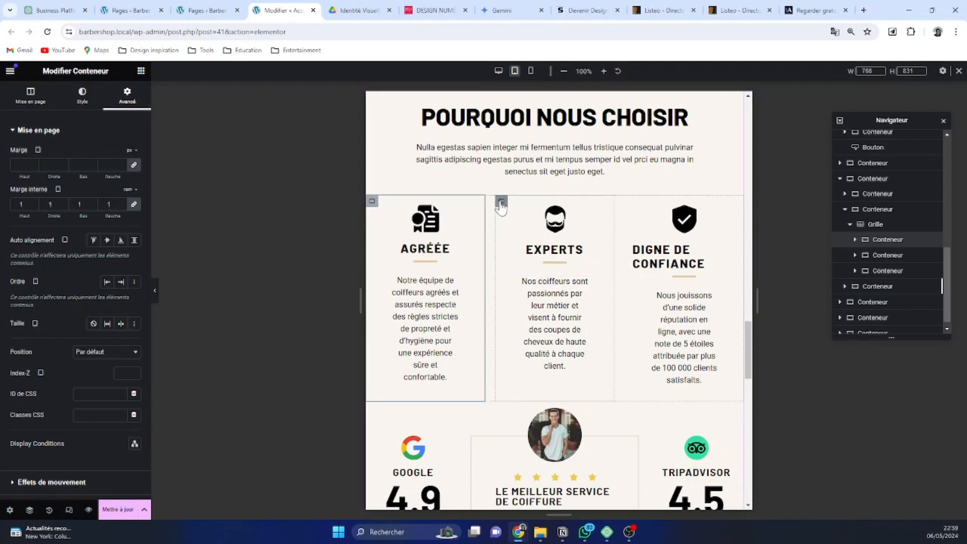
{"action": "left_click", "coordinate": [501, 204]}
{"action": "left_click", "coordinate": [126, 96]}
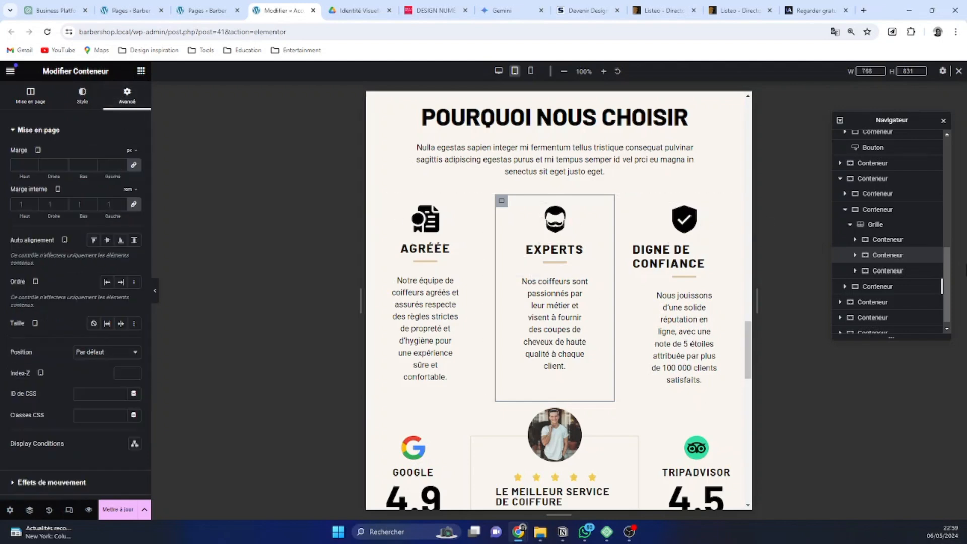
Set the tablet column and row gaps of the three-card grid under "Pourquoi nous choisir" to 0.
{"action": "left_click", "coordinate": [889, 225]}
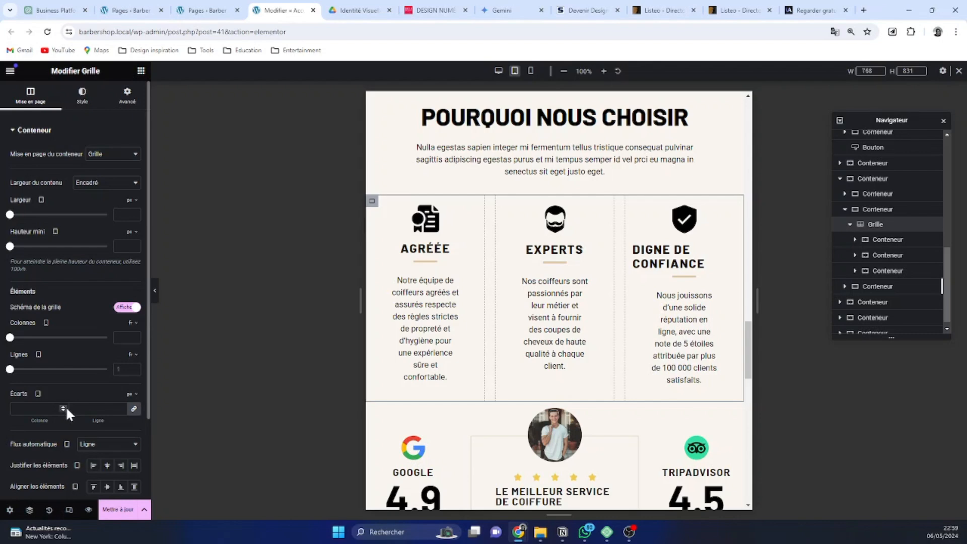
{"action": "left_click", "coordinate": [122, 406]}
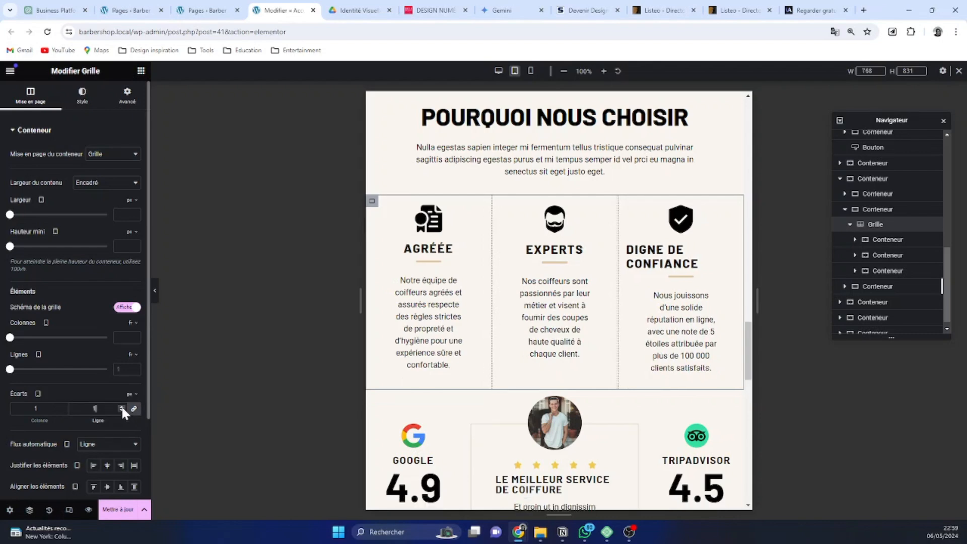
{"action": "left_click", "coordinate": [120, 410]}
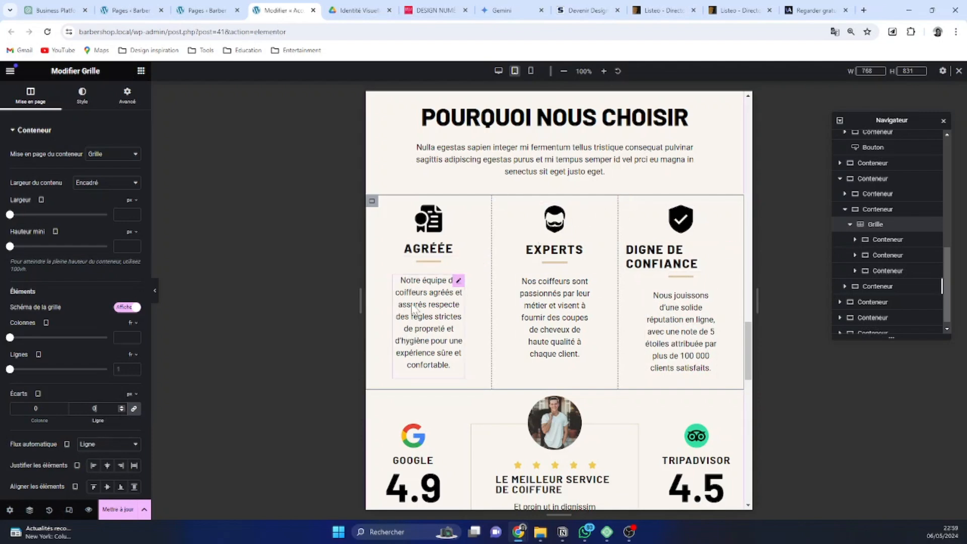
Set the tablet width of the "Agréée" card's description text to full width (100%).
{"action": "left_click", "coordinate": [458, 282]}
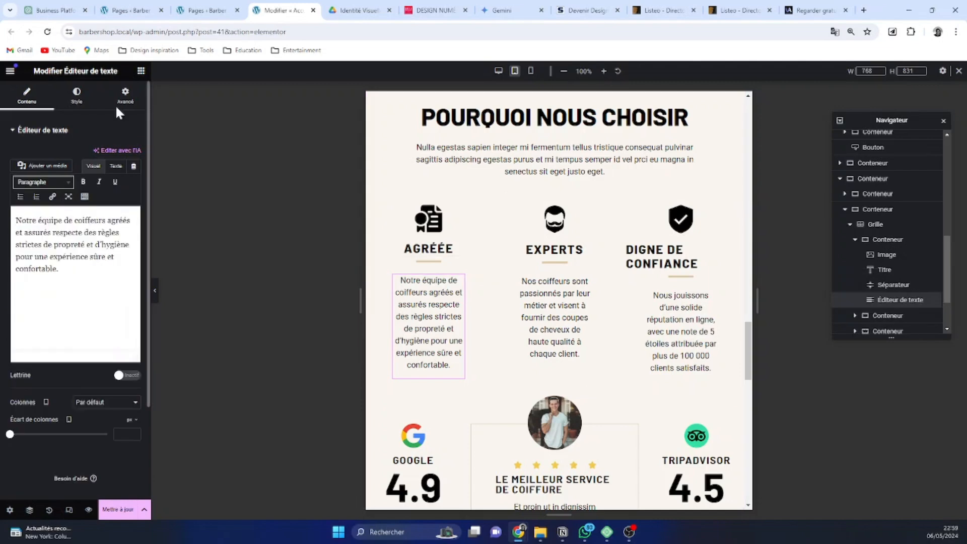
{"action": "left_click", "coordinate": [126, 95]}
{"action": "left_click", "coordinate": [120, 233]}
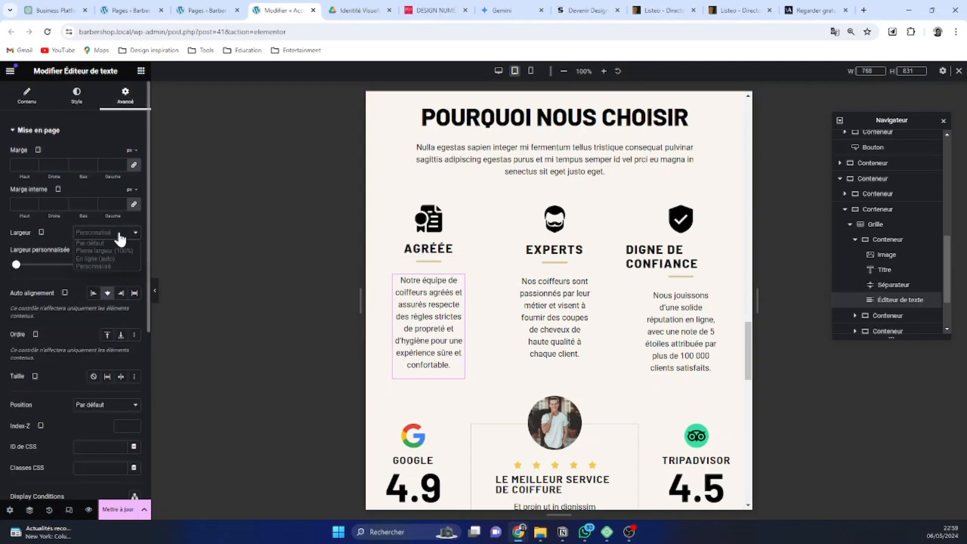
{"action": "left_click", "coordinate": [119, 251]}
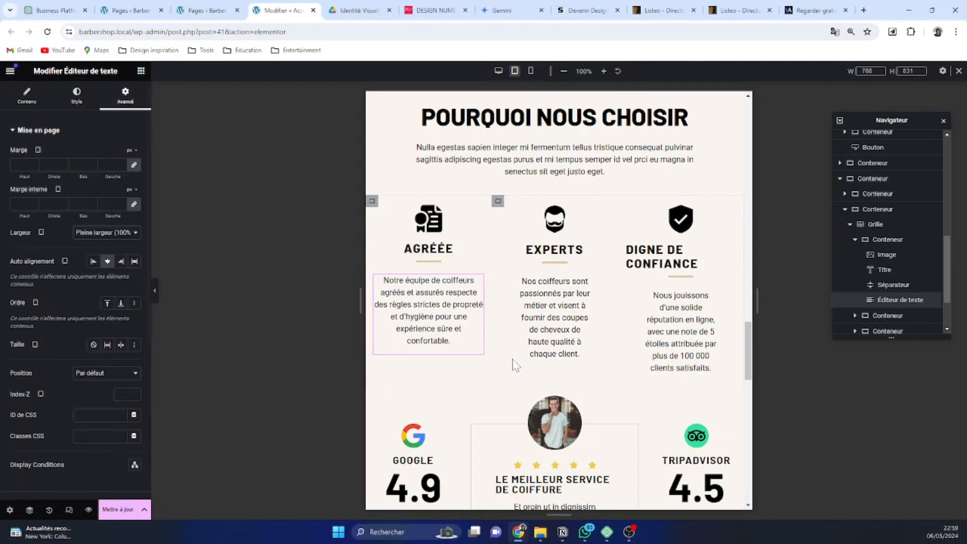
Set the tablet width of the "Experts" card's description text to full width (100%).
{"action": "left_click", "coordinate": [585, 282]}
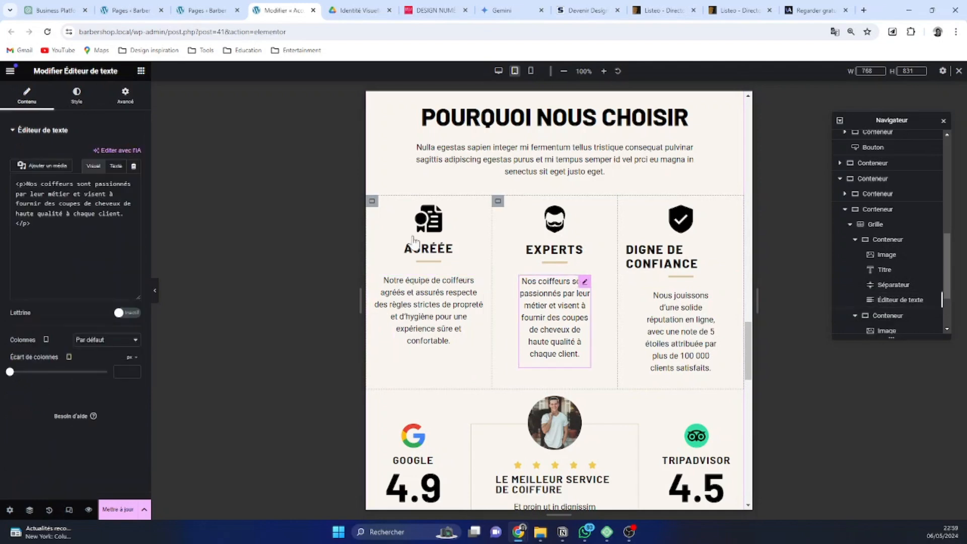
{"action": "left_click", "coordinate": [126, 95]}
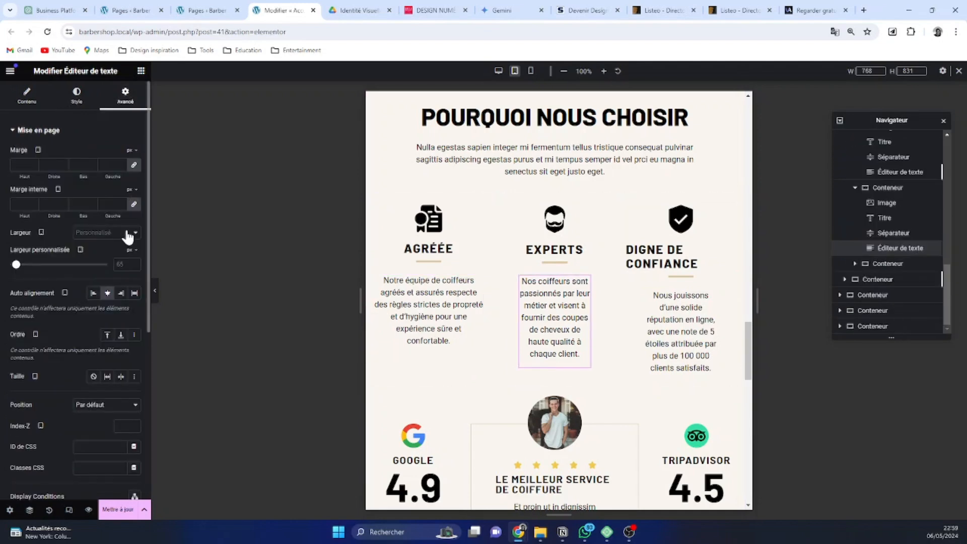
{"action": "left_click", "coordinate": [128, 235]}
{"action": "left_click", "coordinate": [120, 252]}
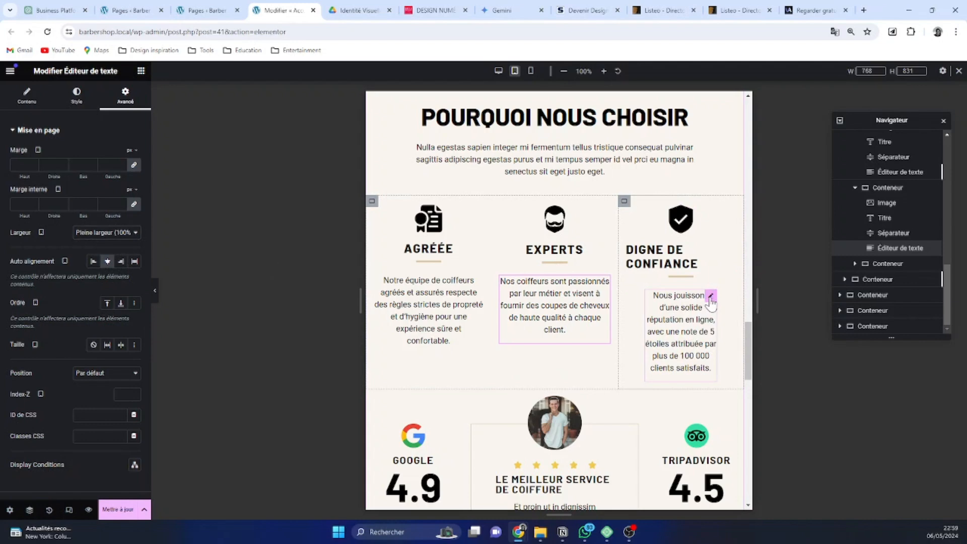
Set the tablet width of the "Digne de confiance" card's description text to full width (100%), keeping its self-alignment centered.
{"action": "left_click", "coordinate": [711, 296]}
{"action": "left_click", "coordinate": [125, 93]}
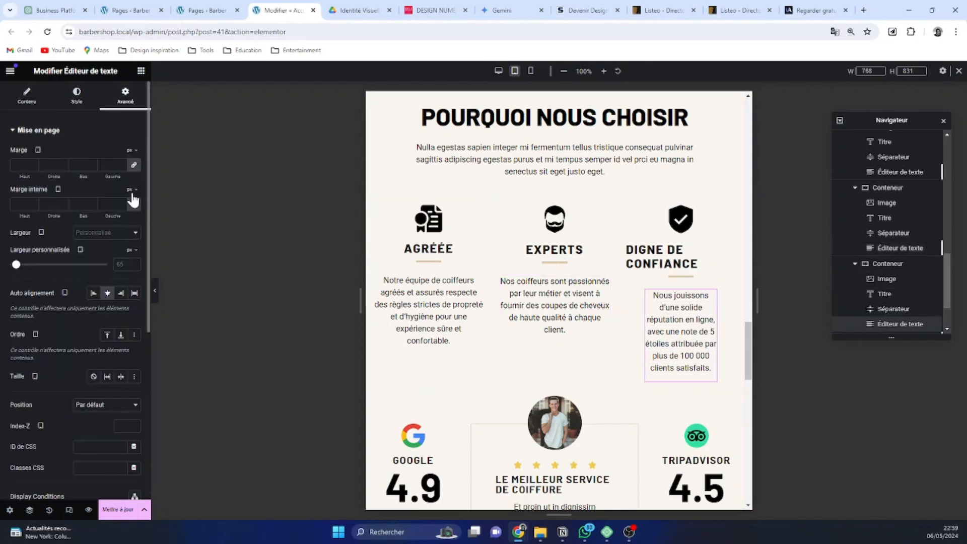
{"action": "left_click", "coordinate": [134, 294]}
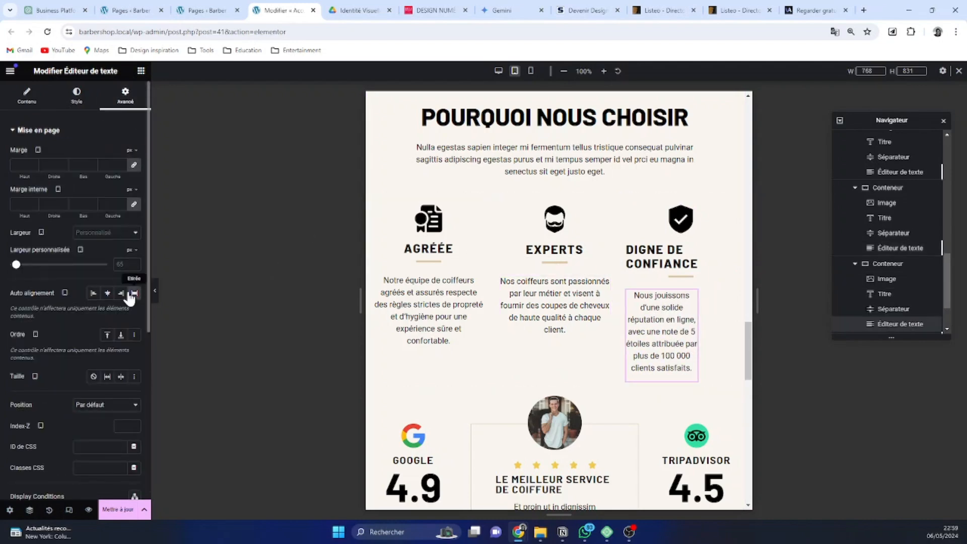
{"action": "left_click", "coordinate": [134, 293]}
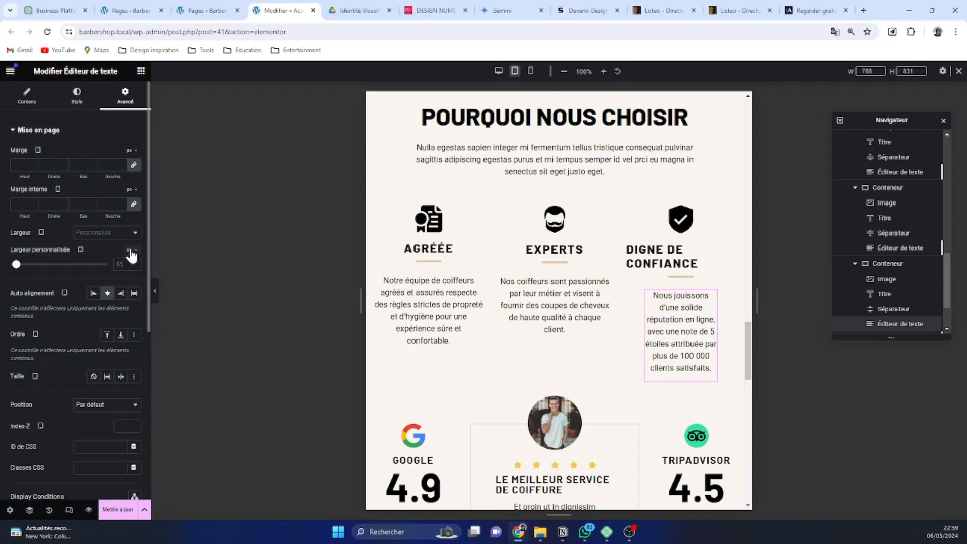
{"action": "left_click", "coordinate": [132, 237]}
{"action": "left_click", "coordinate": [125, 251]}
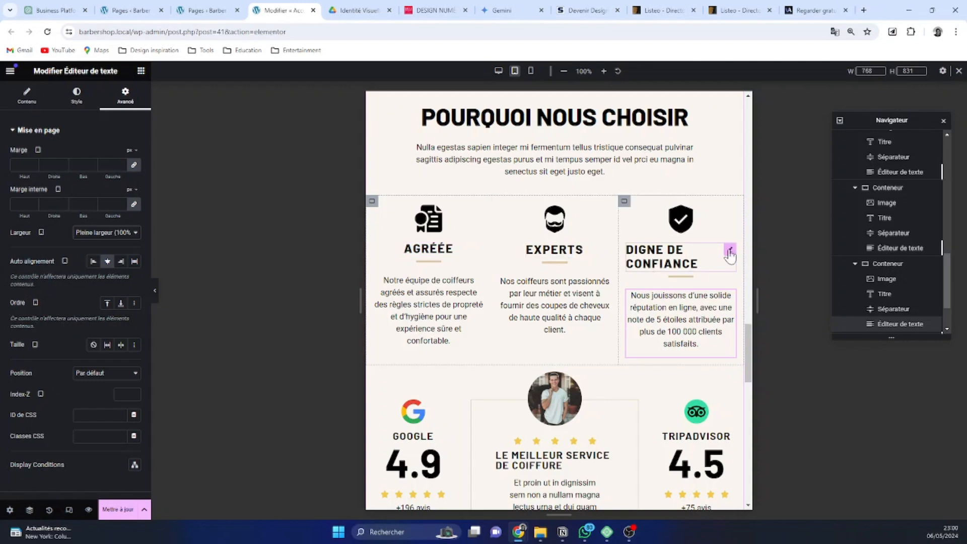
Center the text of the "Digne de confiance" card title in the tablet view.
{"action": "left_click", "coordinate": [730, 252]}
{"action": "left_click", "coordinate": [77, 95]}
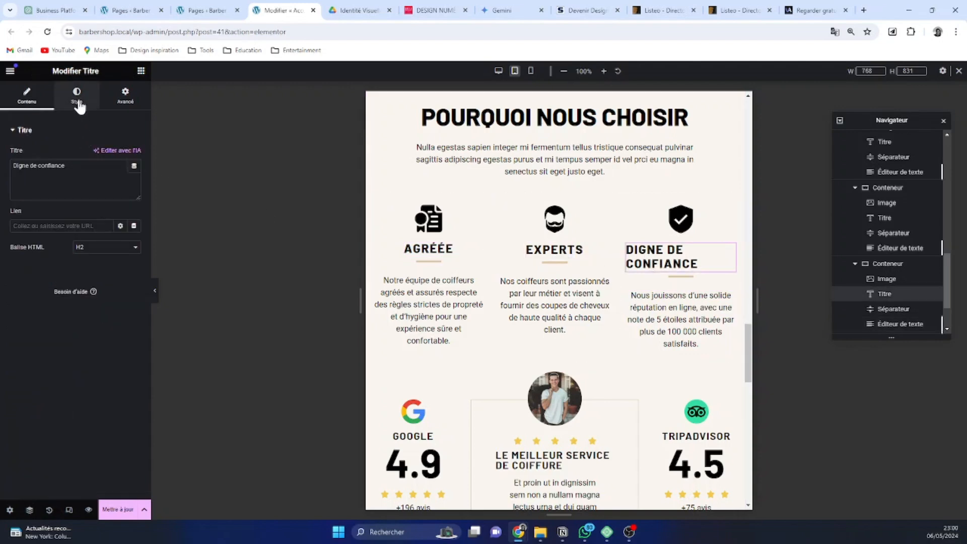
{"action": "left_click", "coordinate": [106, 154]}
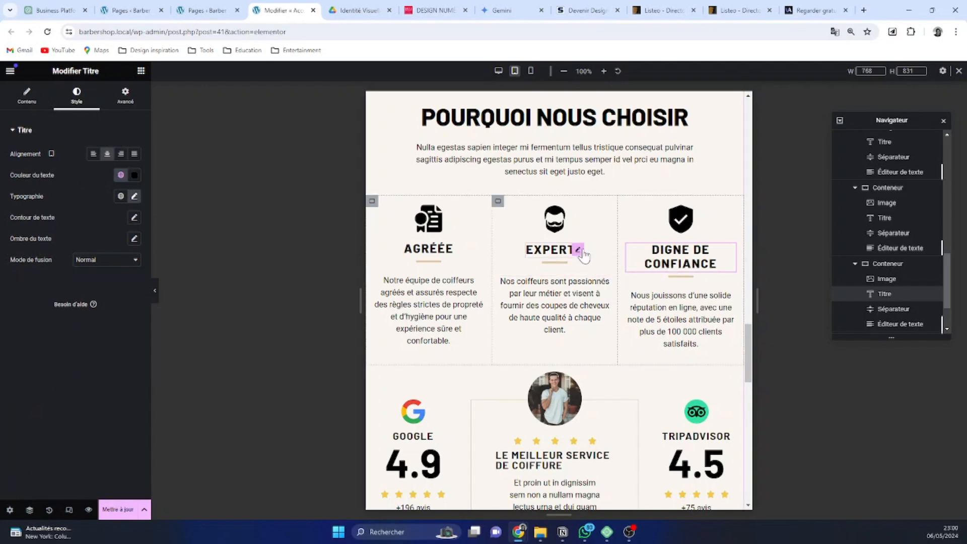
Center the text of the "Experts" and "Agréée" card titles in the tablet view.
{"action": "left_click", "coordinate": [579, 250]}
{"action": "left_click", "coordinate": [82, 101]}
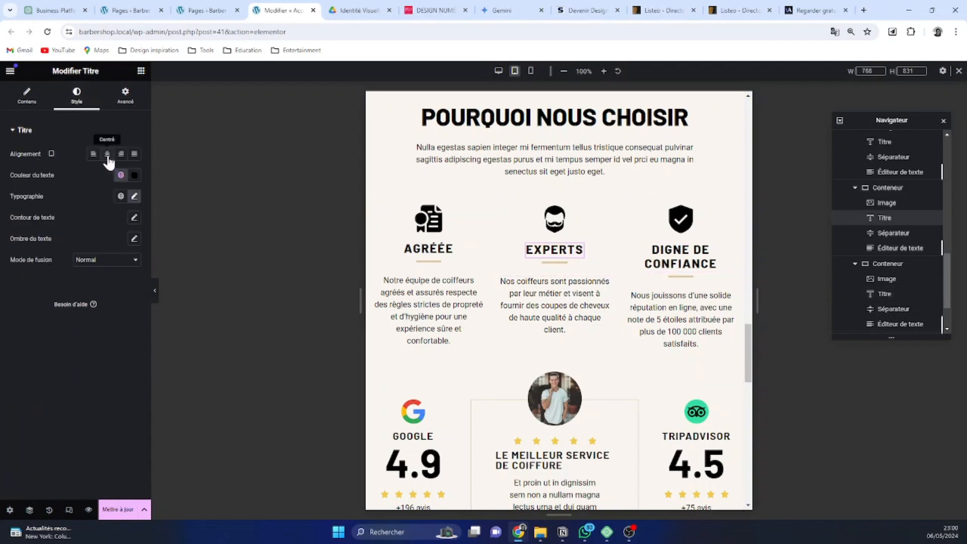
{"action": "left_click", "coordinate": [448, 250]}
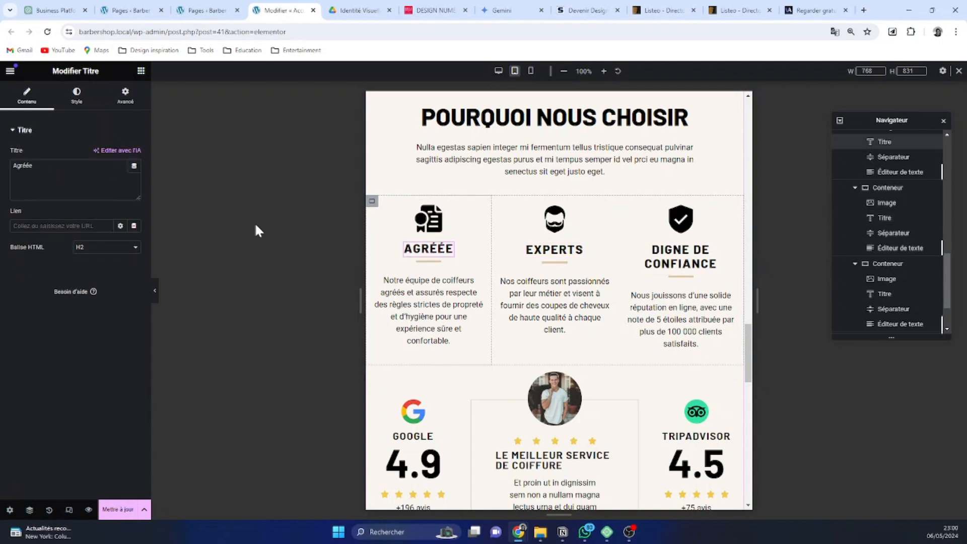
{"action": "left_click", "coordinate": [76, 96]}
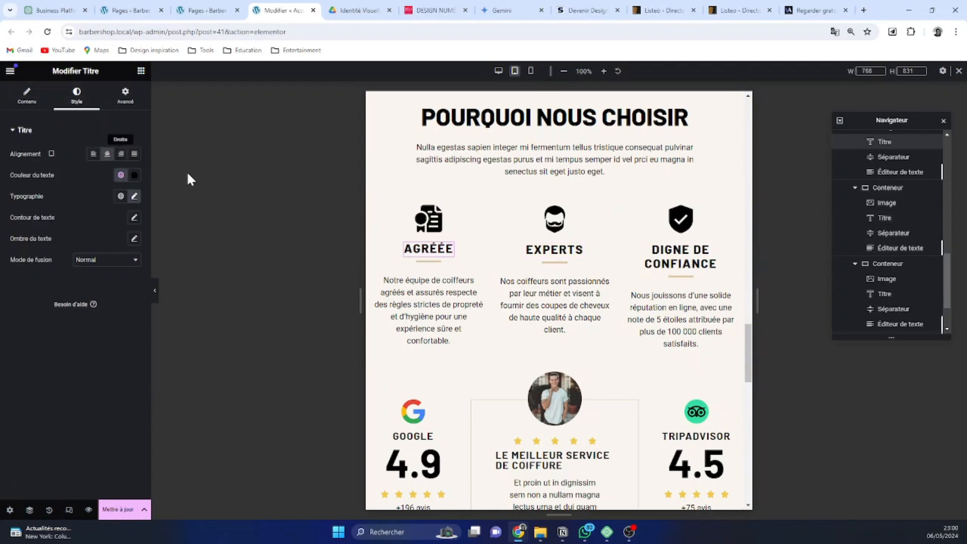
{"action": "scroll", "coordinate": [621, 202], "scroll_direction": "up", "scroll_amount": 1}
{"action": "scroll", "coordinate": [620, 202], "scroll_direction": "up", "scroll_amount": 1}
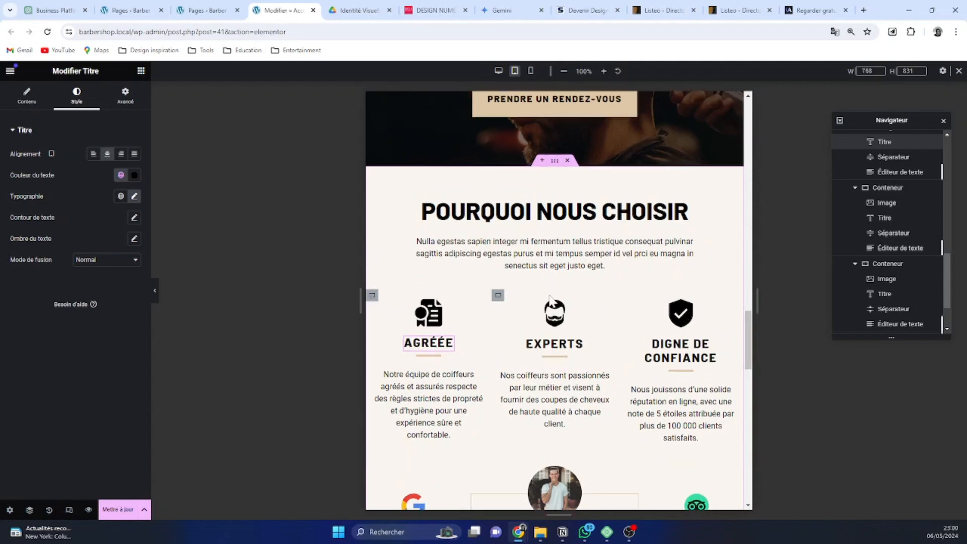
Set the tablet layout direction of the "Prendre un rendez-vous maintenant" section container to a vertical column.
{"action": "scroll", "coordinate": [604, 302], "scroll_direction": "down", "scroll_amount": 5}
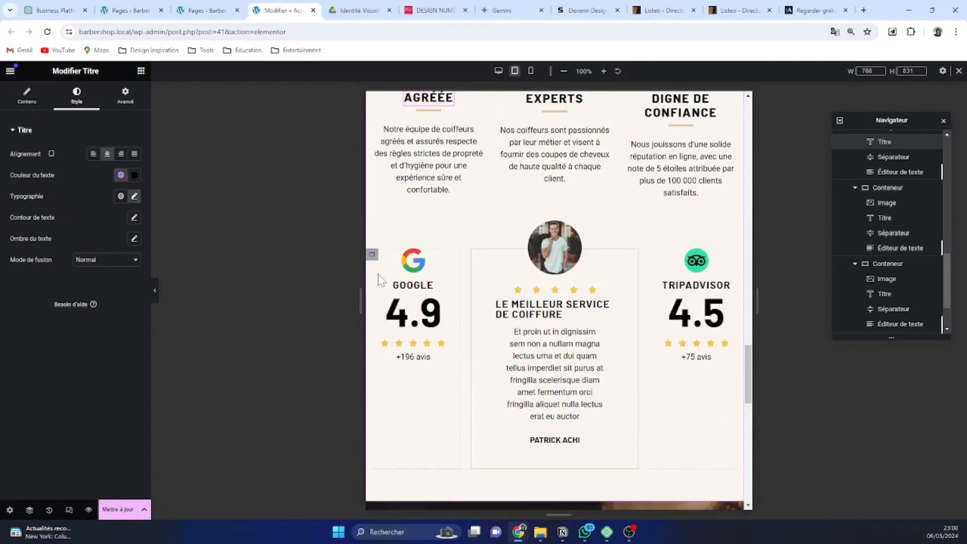
{"action": "left_click", "coordinate": [881, 264]}
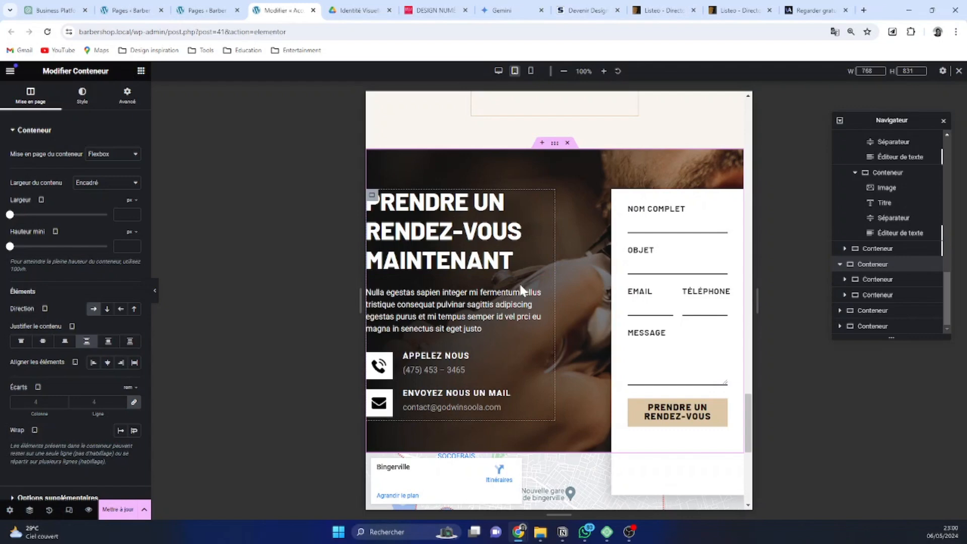
{"action": "left_click", "coordinate": [107, 309]}
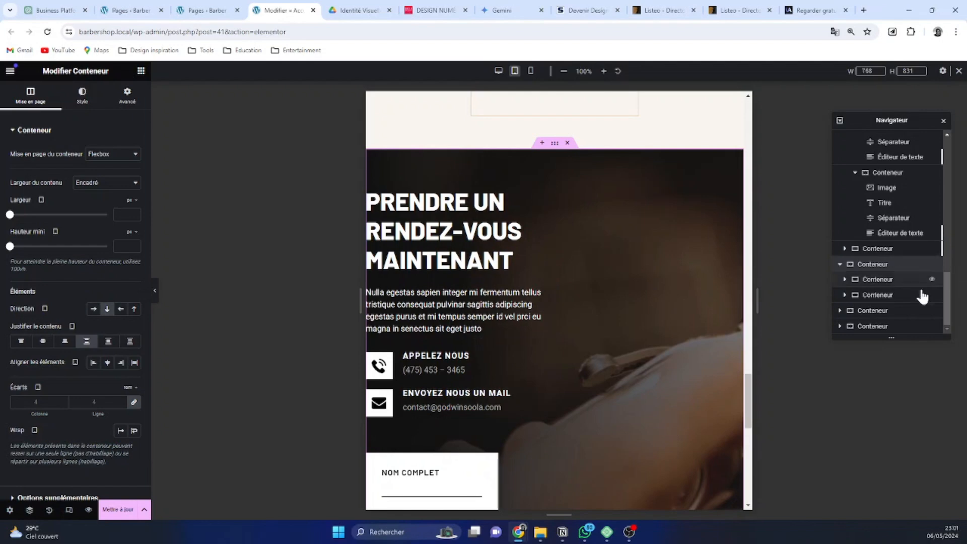
Set the tablet width of the container holding the appointment heading and contact details to 100%.
{"action": "left_click", "coordinate": [929, 279]}
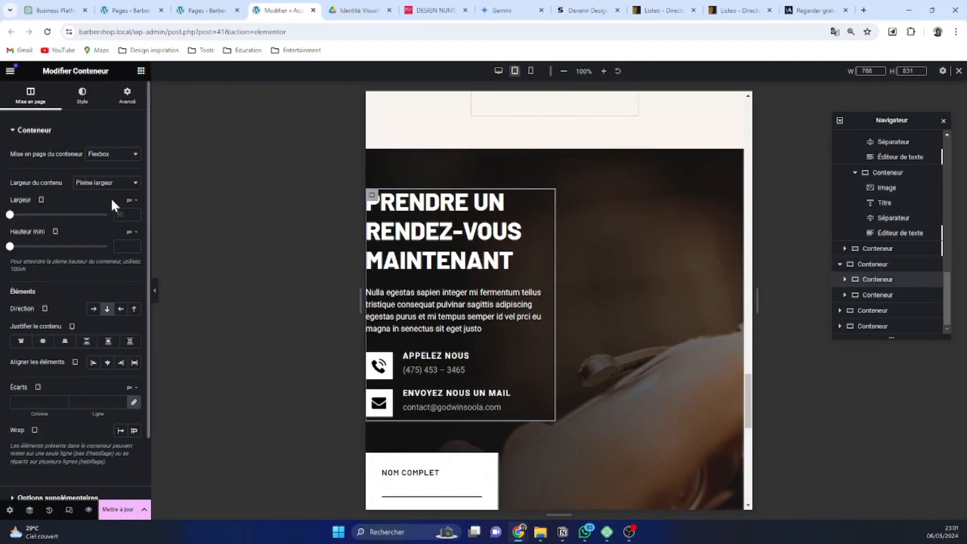
{"action": "left_click", "coordinate": [131, 201]}
{"action": "left_click", "coordinate": [128, 217]}
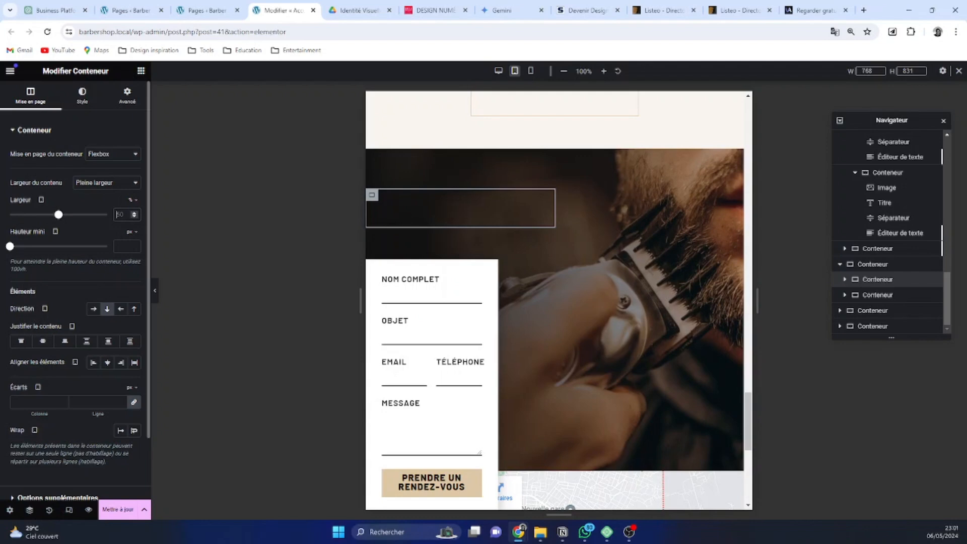
{"action": "type", "text": "100"}
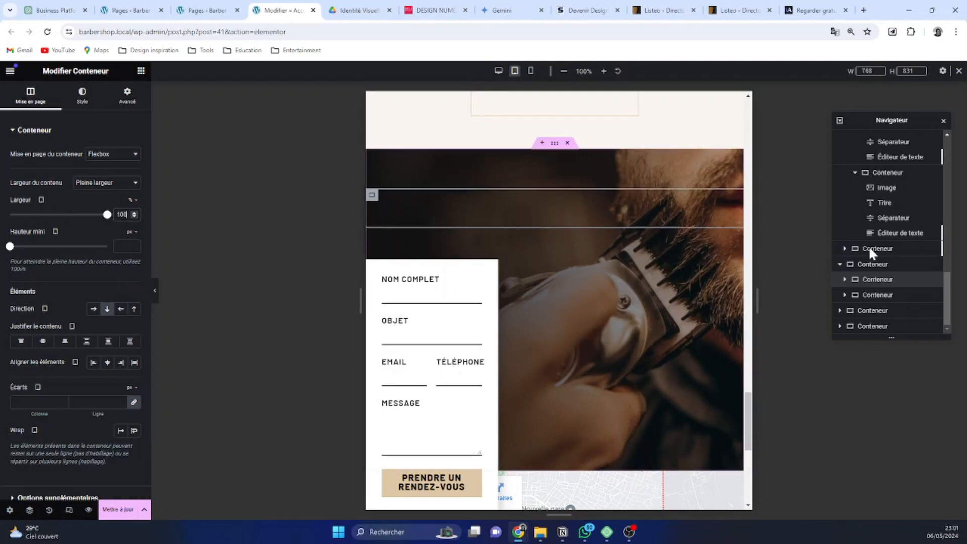
Set the tablet width of the appointment form's container to 1000%.
{"action": "left_click", "coordinate": [888, 296]}
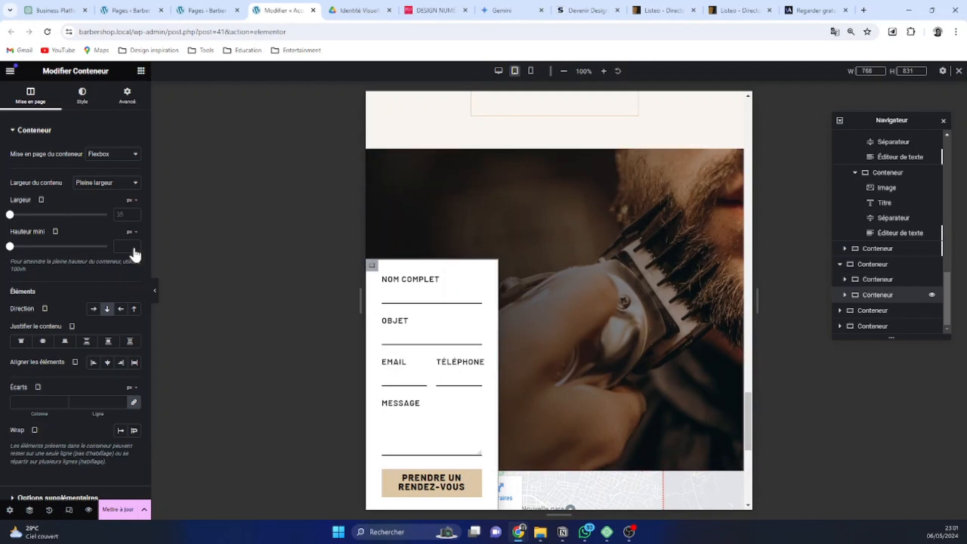
{"action": "left_click", "coordinate": [129, 201]}
{"action": "left_click", "coordinate": [129, 214]}
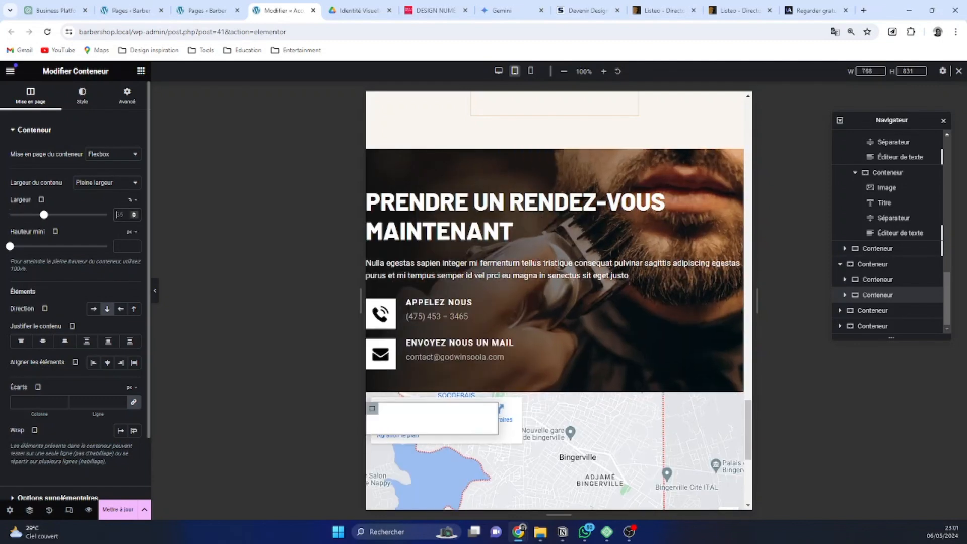
{"action": "type", "text": "1000"}
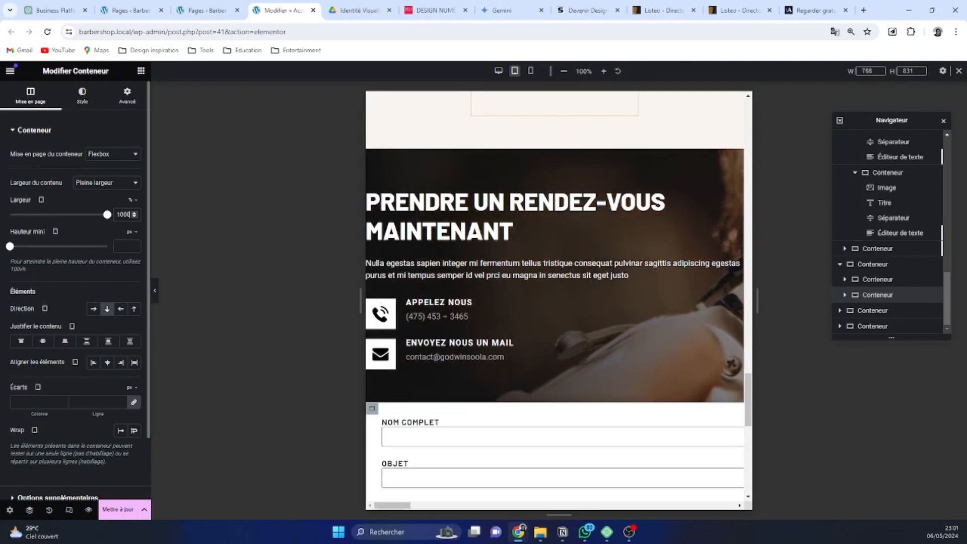
{"action": "scroll", "coordinate": [630, 272], "scroll_direction": "down", "scroll_amount": 1}
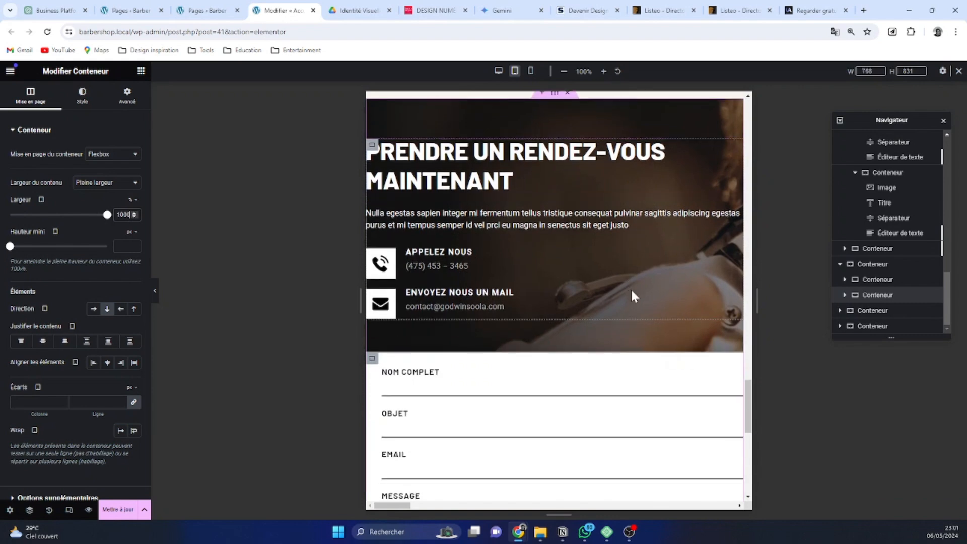
{"action": "scroll", "coordinate": [627, 283], "scroll_direction": "up", "scroll_amount": 1}
{"action": "scroll", "coordinate": [554, 274], "scroll_direction": "down", "scroll_amount": 1}
{"action": "scroll", "coordinate": [556, 281], "scroll_direction": "down", "scroll_amount": 5}
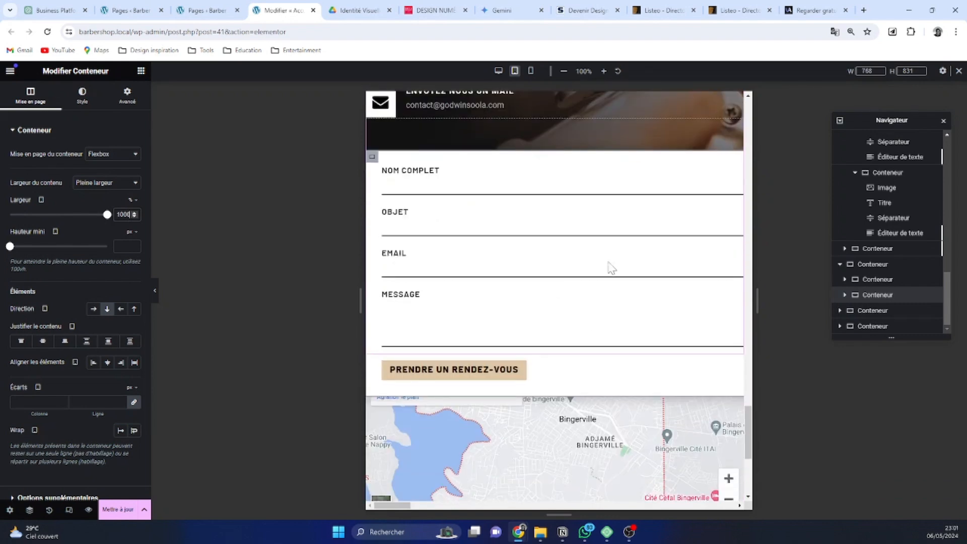
{"action": "scroll", "coordinate": [554, 312], "scroll_direction": "up", "scroll_amount": 1}
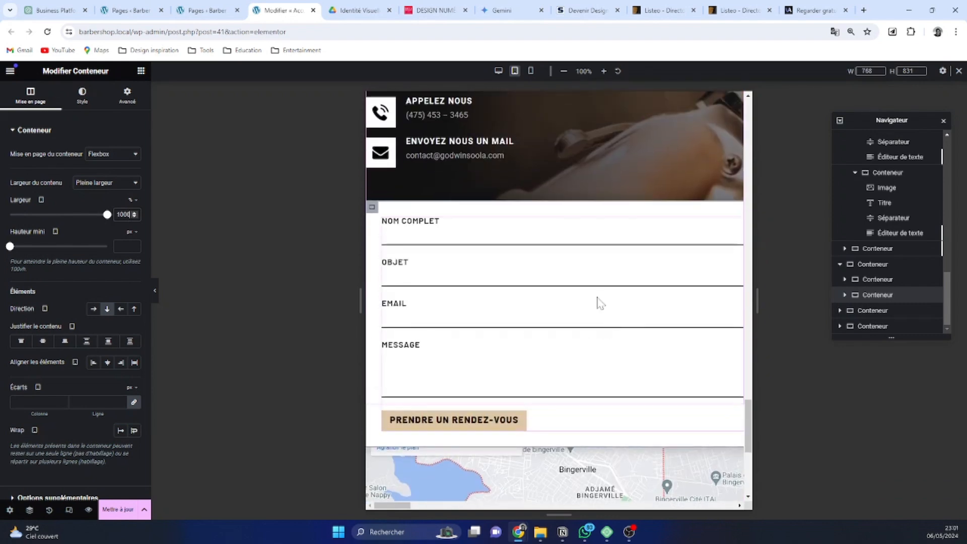
Set the appointment section container's tablet padding to 1 rem on all four sides and unlink the values.
{"action": "left_click", "coordinate": [871, 267]}
{"action": "left_click", "coordinate": [126, 100]}
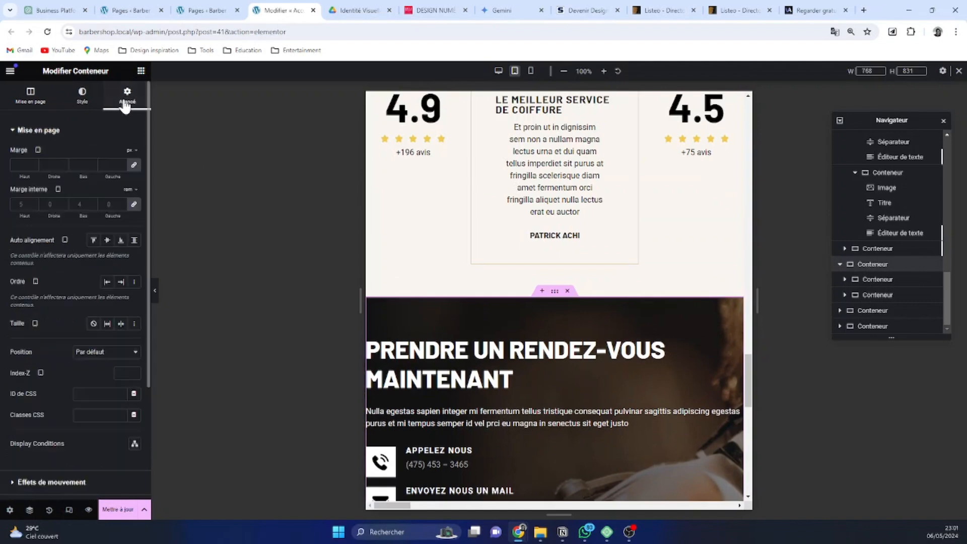
{"action": "scroll", "coordinate": [363, 353], "scroll_direction": "down", "scroll_amount": 2}
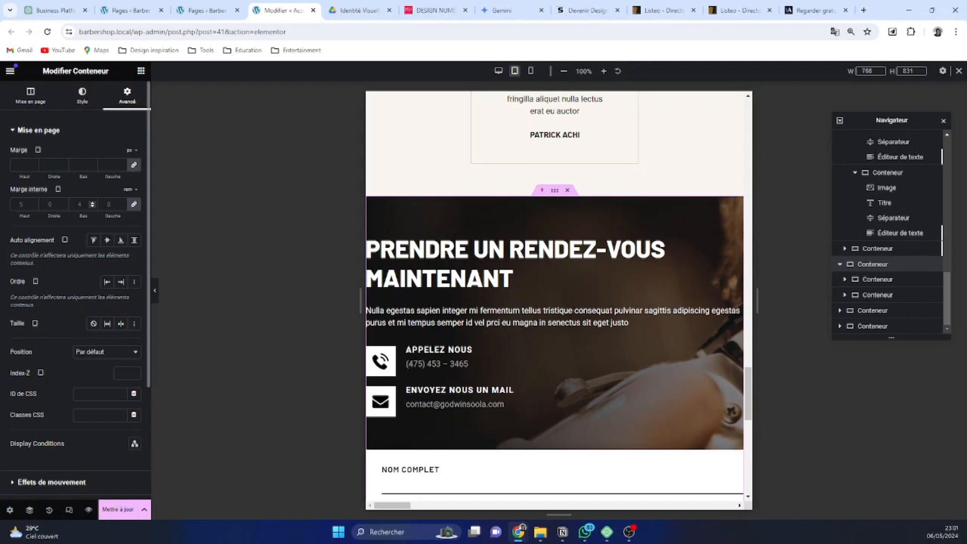
{"action": "left_click", "coordinate": [121, 203]}
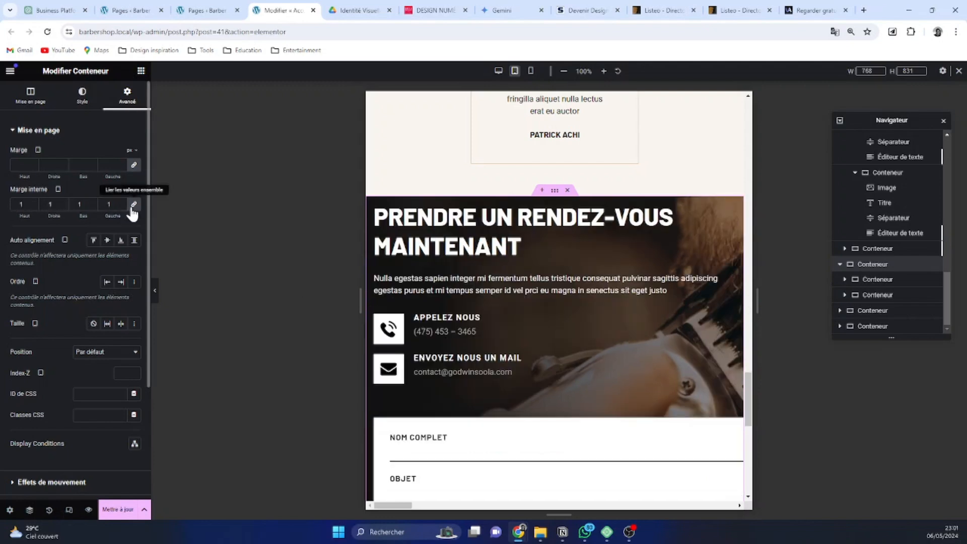
Raise the appointment section's tablet padding to 5 rem at the top and 4 rem at the bottom.
{"action": "scroll", "coordinate": [133, 213], "scroll_direction": "down", "scroll_amount": 1}
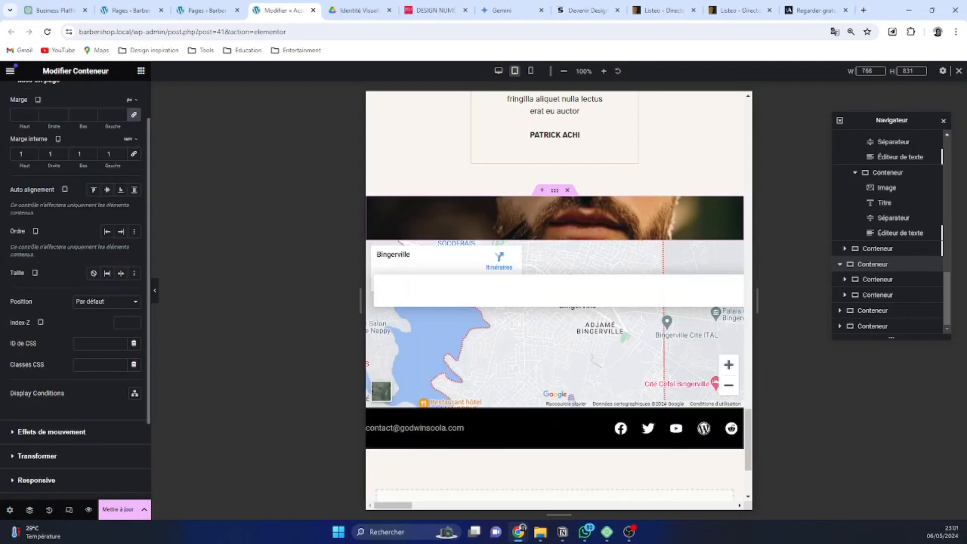
{"action": "left_click", "coordinate": [32, 152]}
{"action": "left_click", "coordinate": [32, 153]}
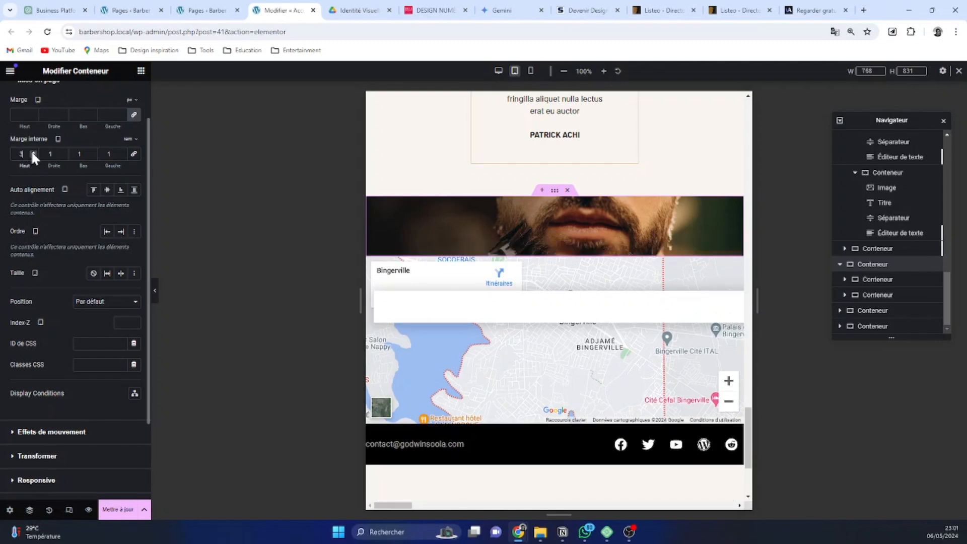
{"action": "left_click", "coordinate": [33, 152]}
{"action": "left_click", "coordinate": [34, 151]}
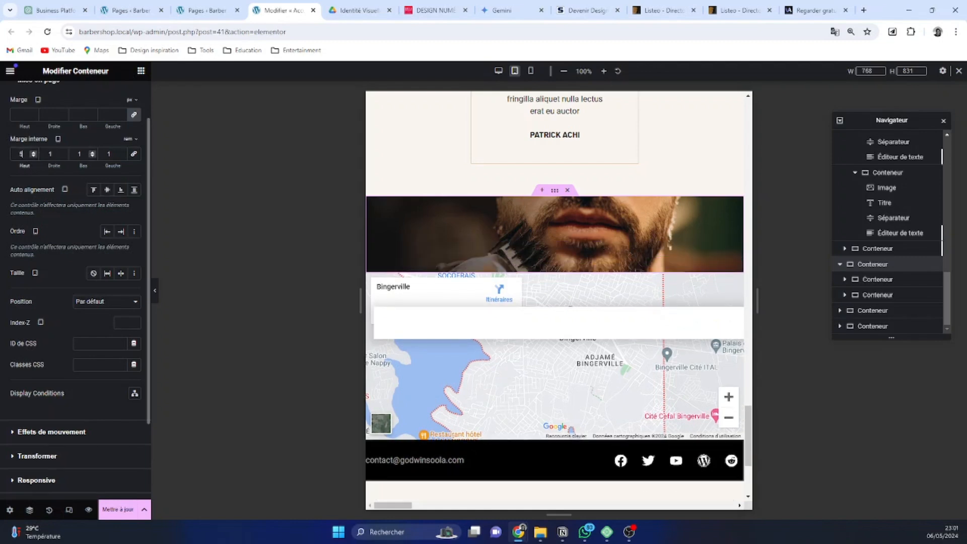
{"action": "left_click", "coordinate": [92, 153]}
{"action": "left_click", "coordinate": [92, 152]}
{"action": "left_click", "coordinate": [92, 152]}
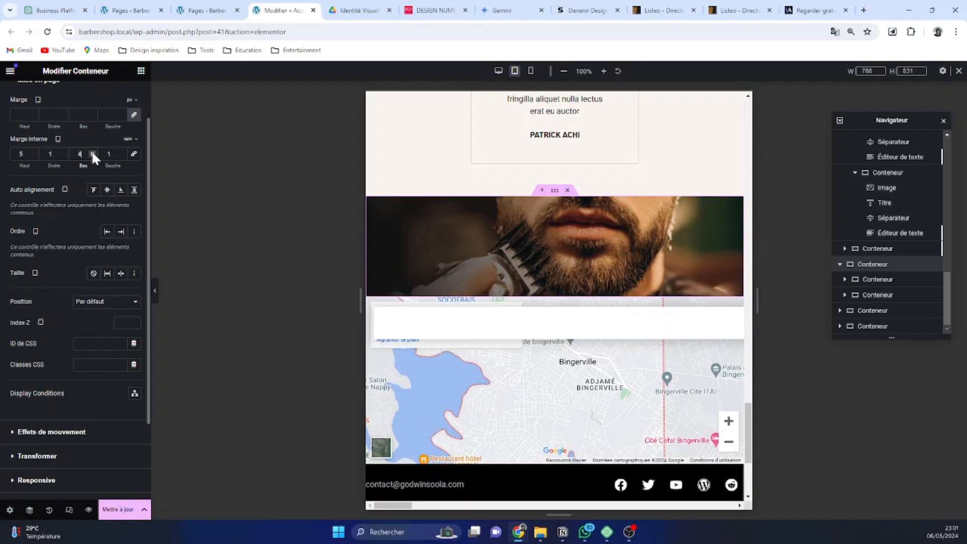
{"action": "scroll", "coordinate": [554, 372], "scroll_direction": "down", "scroll_amount": 3}
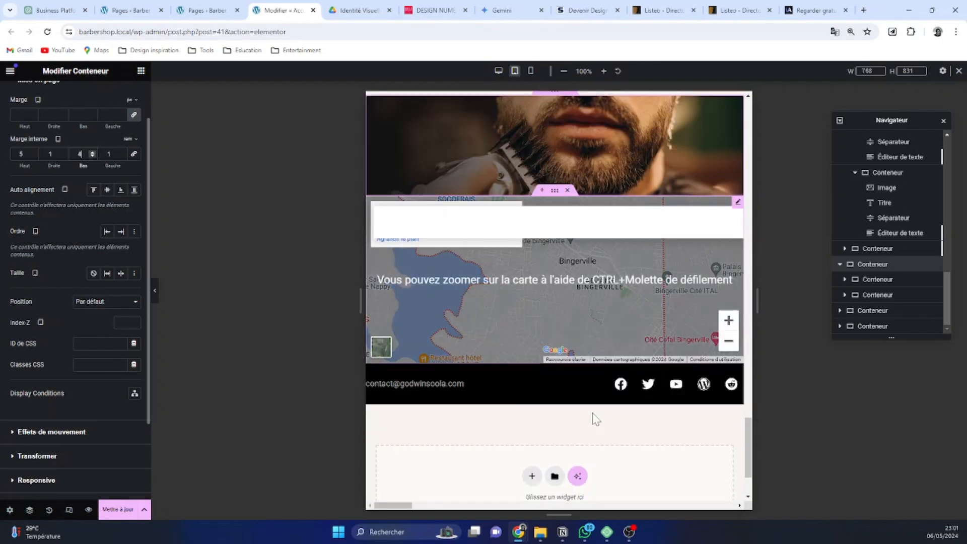
{"action": "scroll", "coordinate": [564, 423], "scroll_direction": "up", "scroll_amount": 4}
{"action": "scroll", "coordinate": [564, 424], "scroll_direction": "up", "scroll_amount": 1}
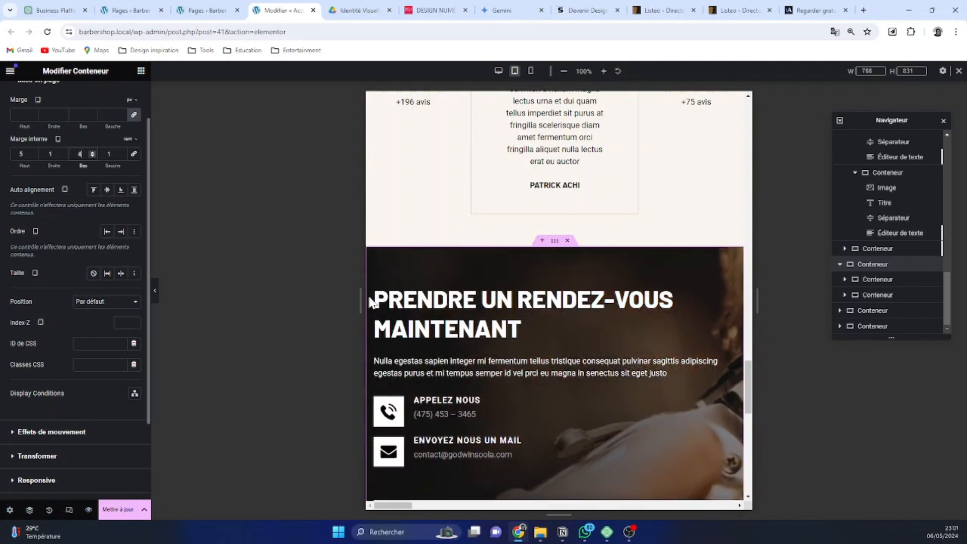
{"action": "scroll", "coordinate": [553, 297], "scroll_direction": "down", "scroll_amount": 2}
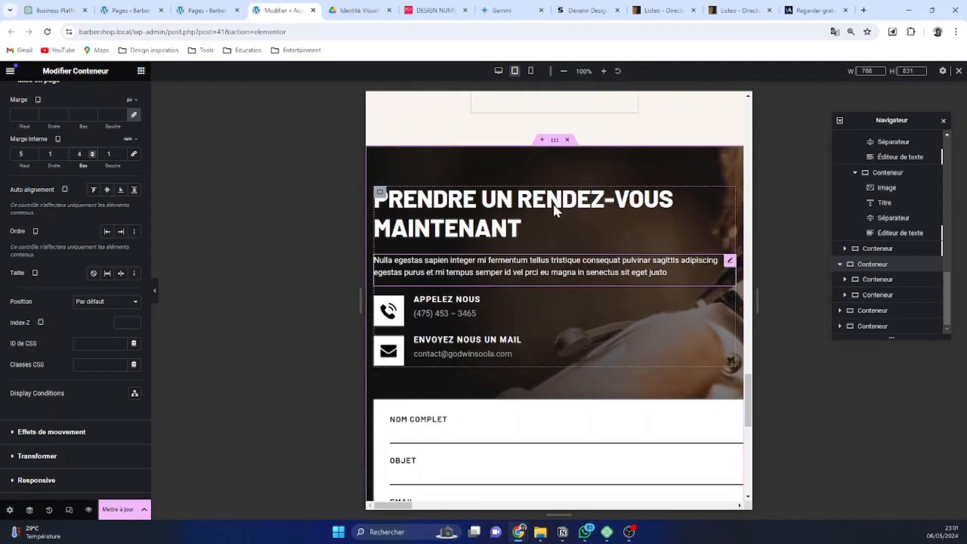
Set the bottom margin of the appointment form's container to 0 px in the tablet view.
{"action": "scroll", "coordinate": [552, 203], "scroll_direction": "down", "scroll_amount": 4}
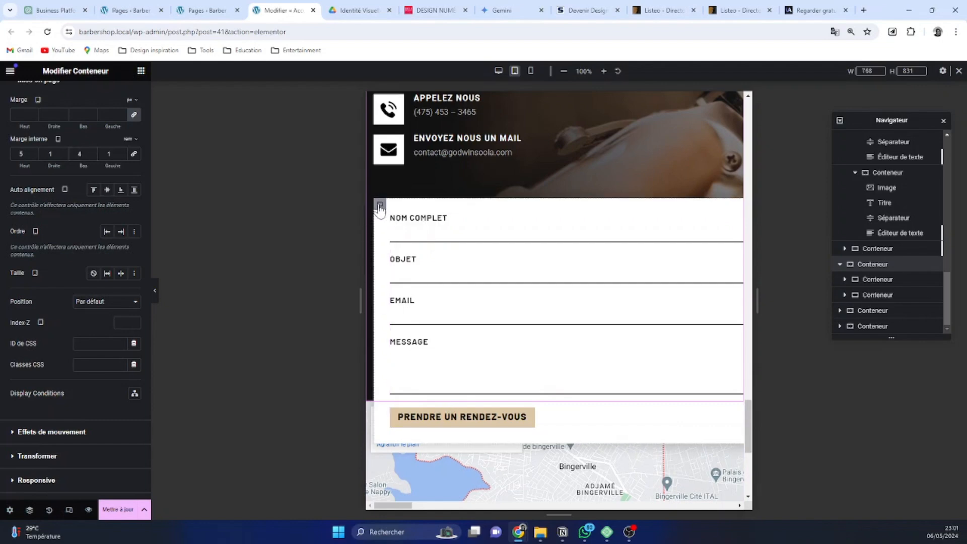
{"action": "left_click", "coordinate": [380, 205]}
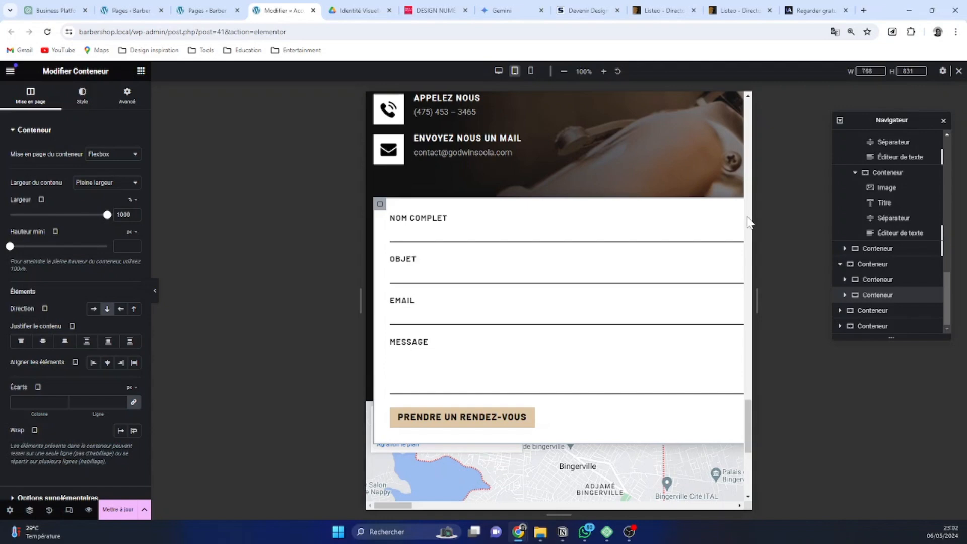
{"action": "left_click", "coordinate": [128, 99]}
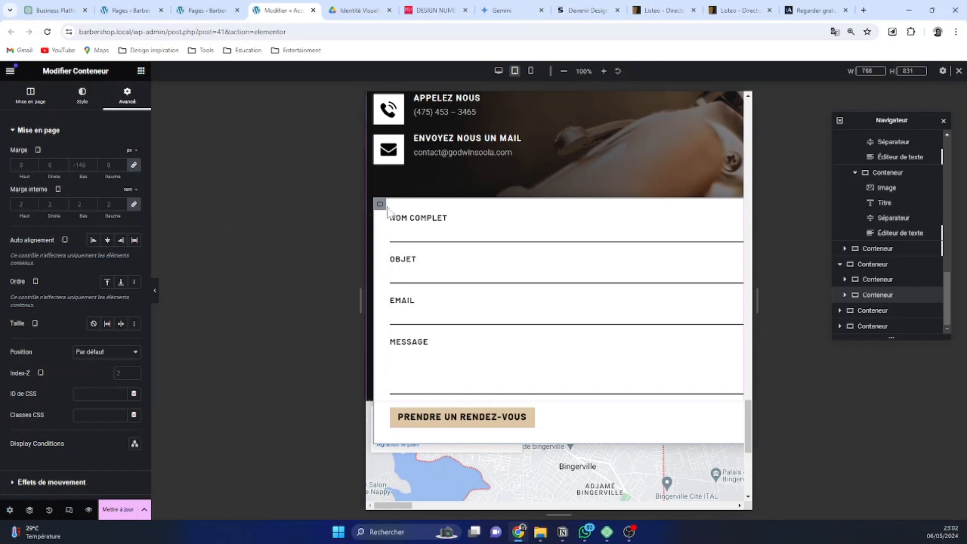
{"action": "type", "text": "0"}
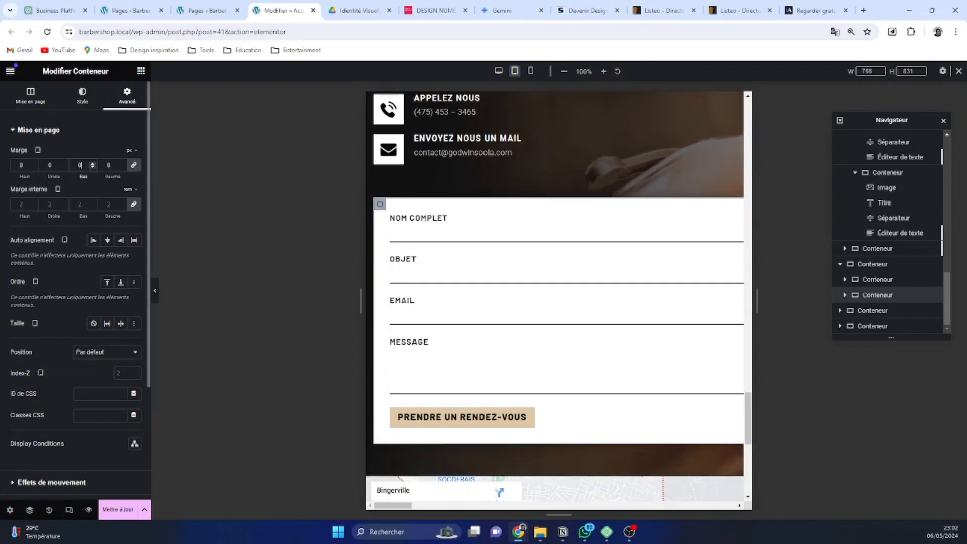
Set the tablet width of the Form widget inside the appointment form's container to full width (100%).
{"action": "scroll", "coordinate": [468, 240], "scroll_direction": "up", "scroll_amount": 5}
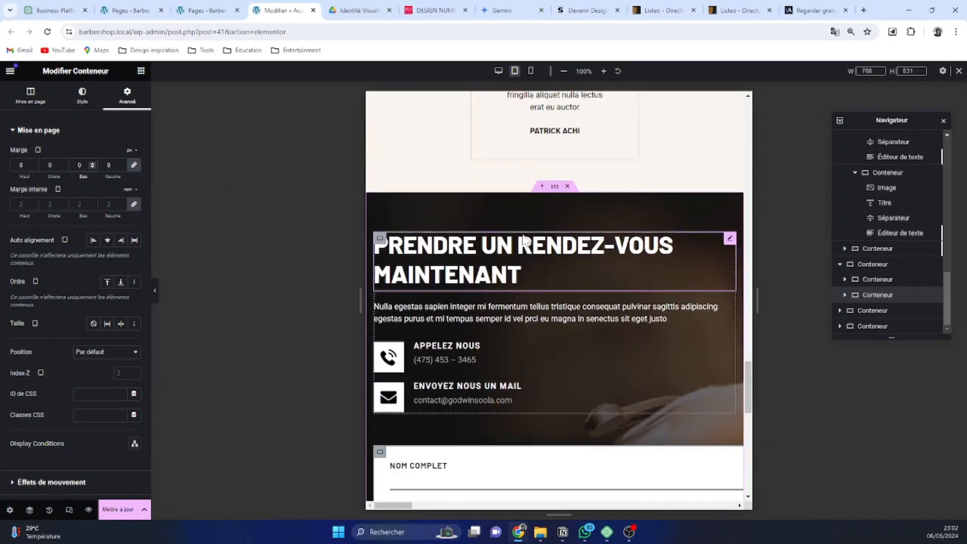
{"action": "scroll", "coordinate": [529, 242], "scroll_direction": "down", "scroll_amount": 3}
{"action": "scroll", "coordinate": [542, 246], "scroll_direction": "down", "scroll_amount": 1}
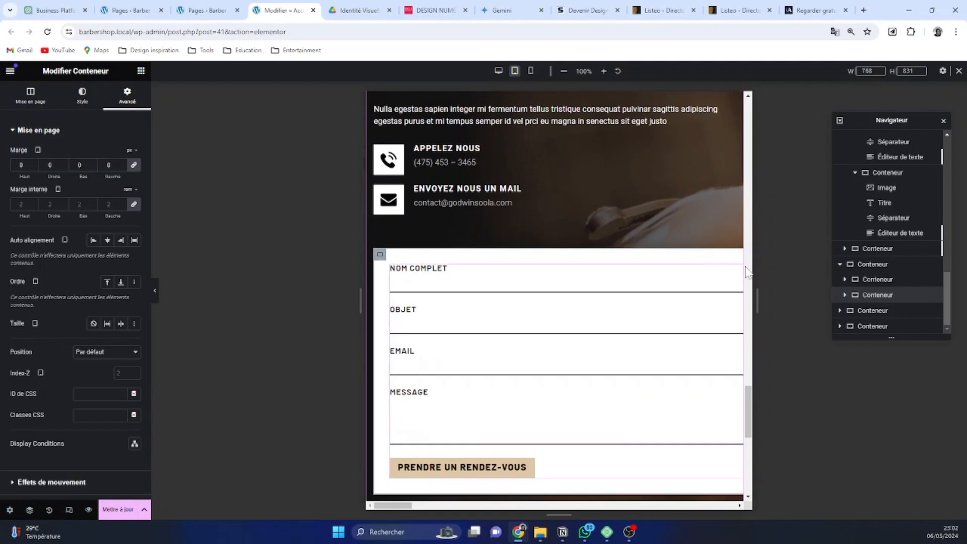
{"action": "left_click", "coordinate": [845, 296]}
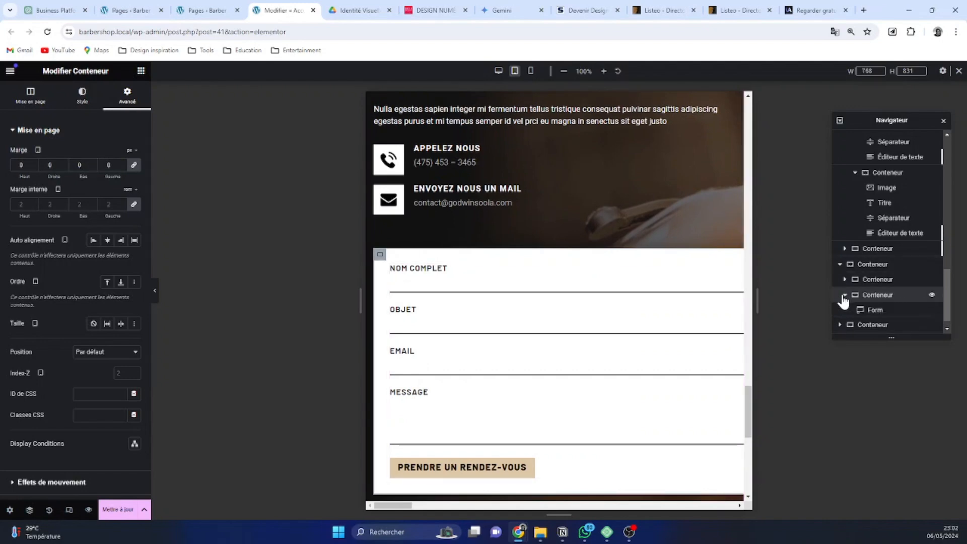
{"action": "left_click", "coordinate": [868, 312]}
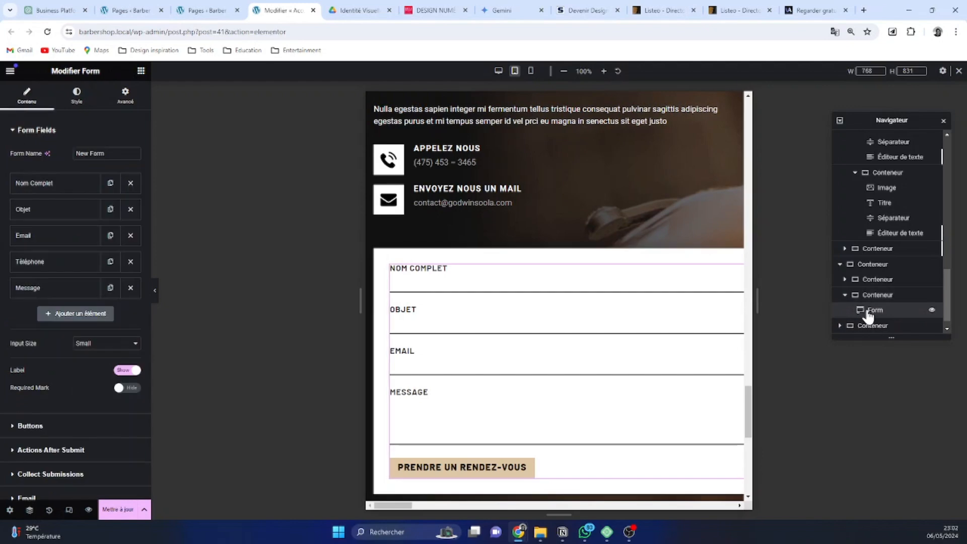
{"action": "left_click", "coordinate": [132, 105]}
{"action": "left_click", "coordinate": [114, 233]}
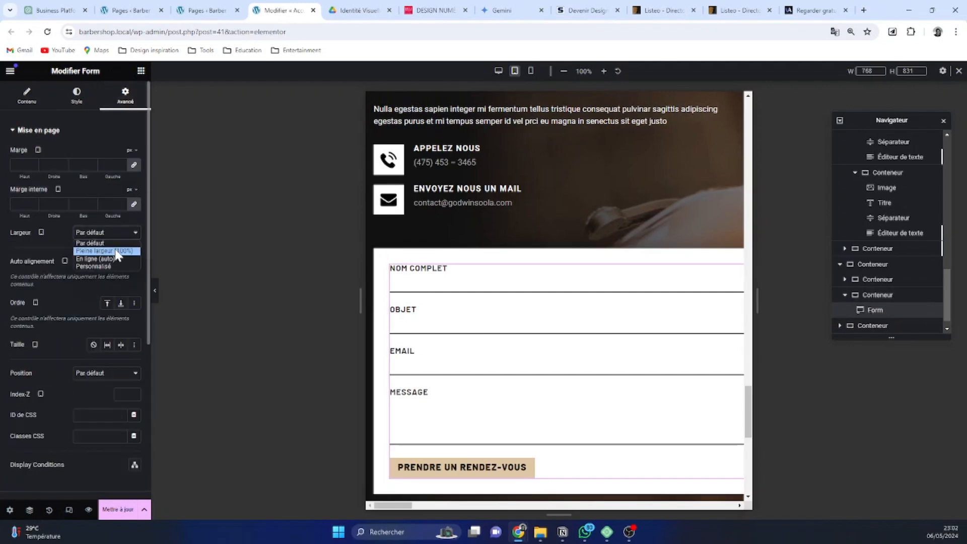
{"action": "left_click", "coordinate": [116, 251]}
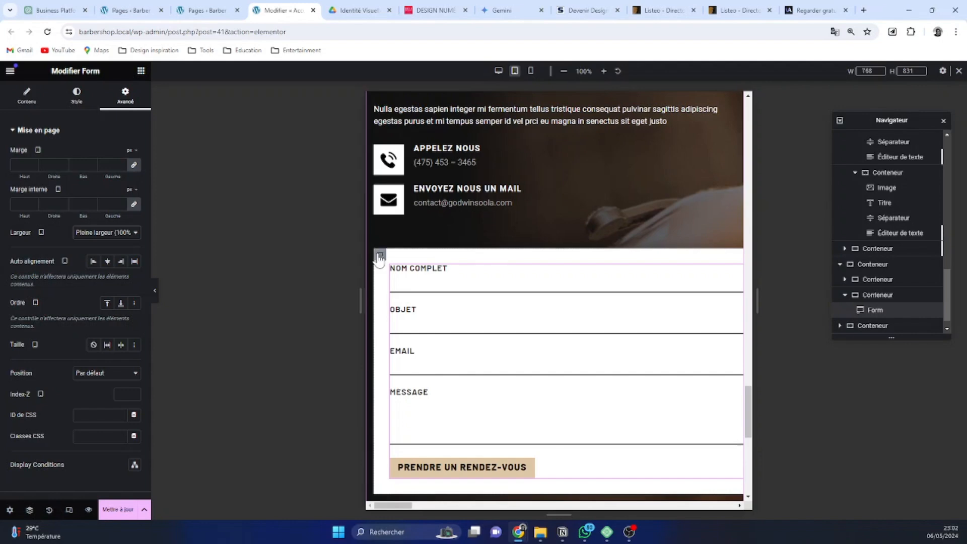
Set the tablet padding of the appointment form's container to 1 rem on all sides and check the form's horizontal extent.
{"action": "left_click", "coordinate": [380, 255]}
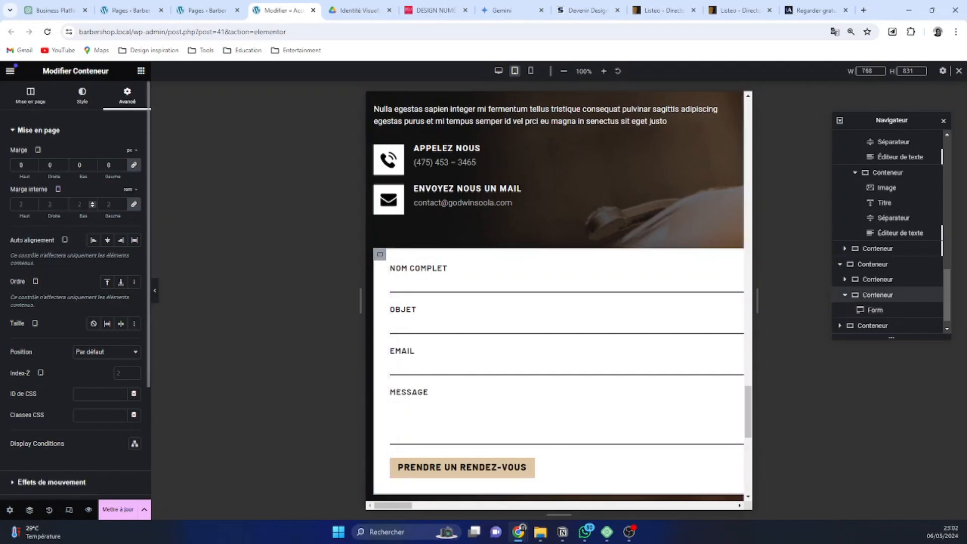
{"action": "left_click", "coordinate": [120, 202]}
{"action": "type", "text": "1"}
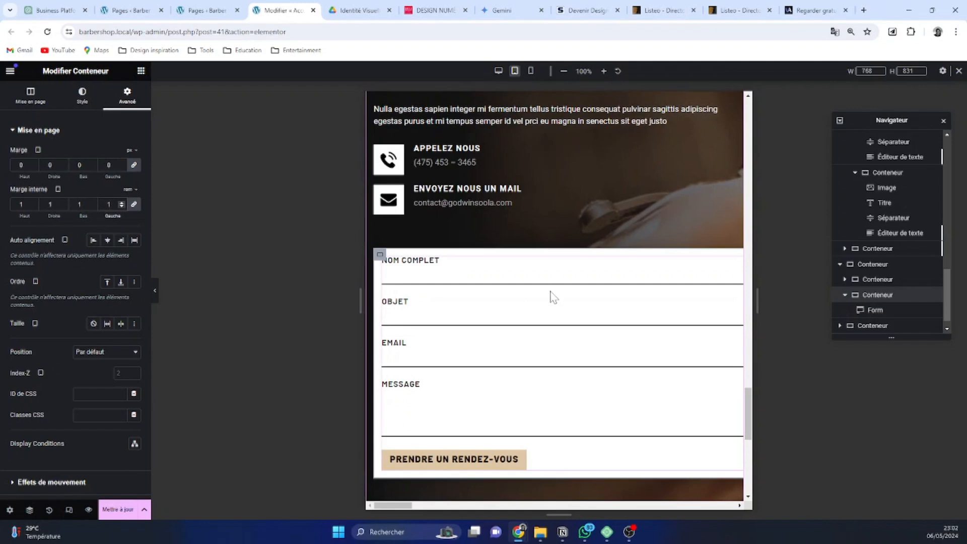
{"action": "left_click_drag", "start_coordinate": [402, 508], "coordinate": [666, 506]}
{"action": "left_click_drag", "start_coordinate": [519, 508], "coordinate": [382, 505]}
{"action": "scroll", "coordinate": [523, 298], "scroll_direction": "down", "scroll_amount": 2}
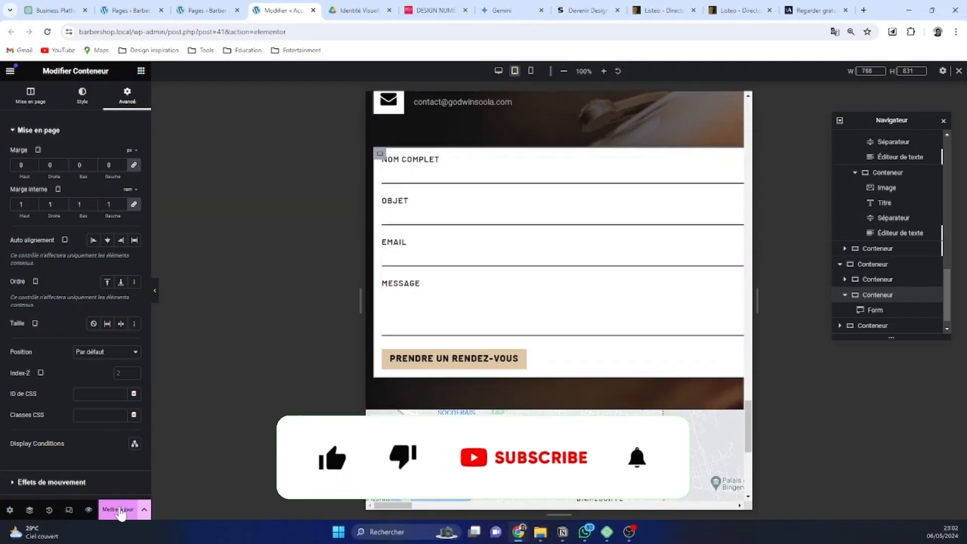
Save the page with its current tablet changes.
{"action": "left_click", "coordinate": [120, 510]}
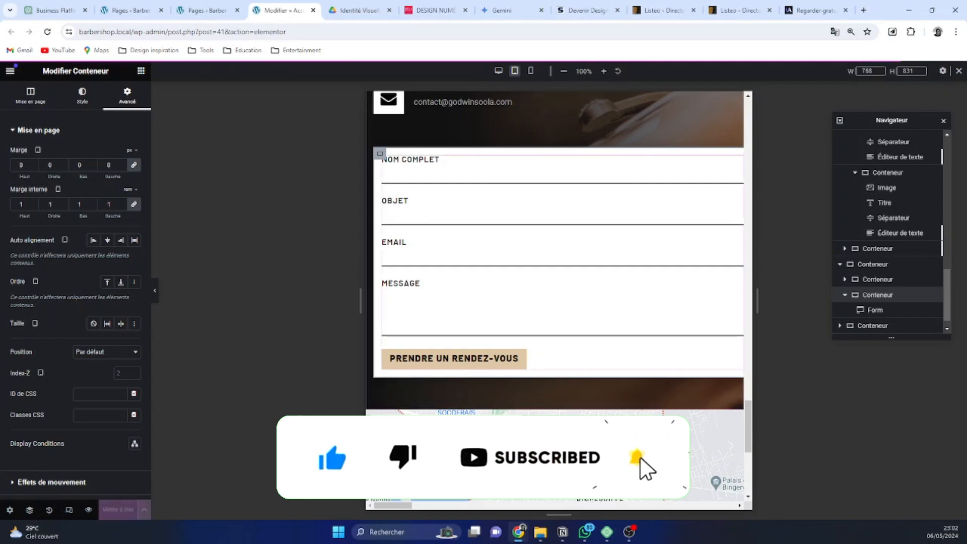
Try the default tablet width on the appointment section's Form widget and return it to full width (100%).
{"action": "left_click", "coordinate": [877, 313]}
{"action": "left_click", "coordinate": [116, 239]}
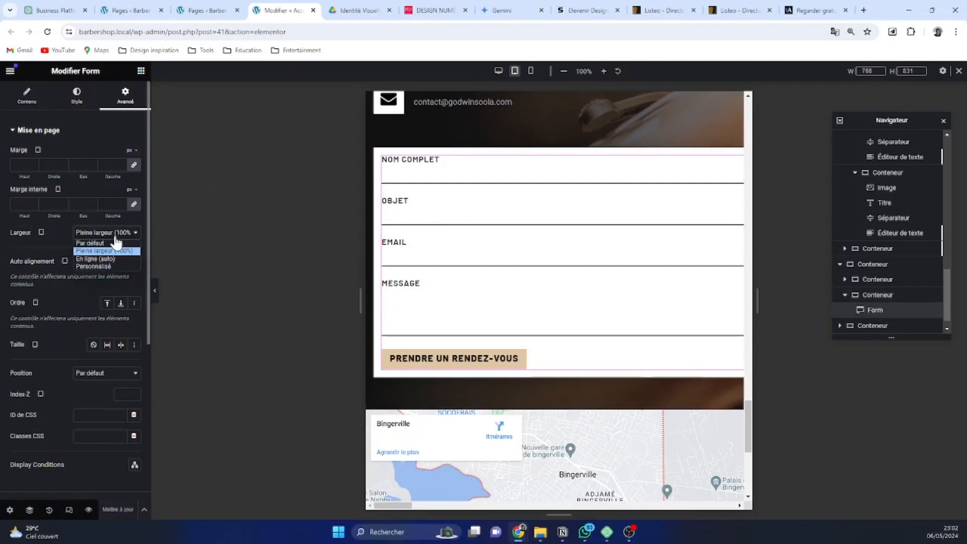
{"action": "left_click", "coordinate": [114, 242]}
{"action": "left_click", "coordinate": [116, 239]}
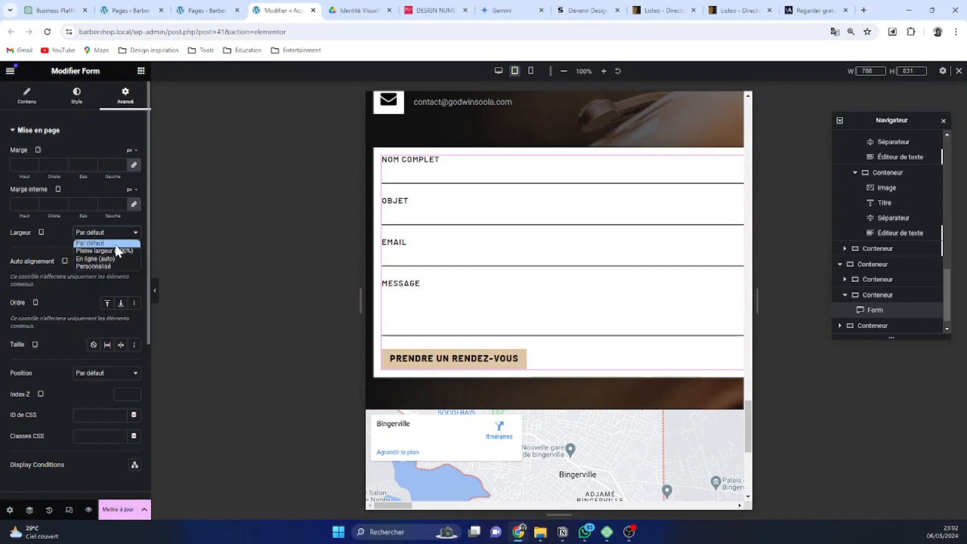
{"action": "left_click", "coordinate": [117, 250]}
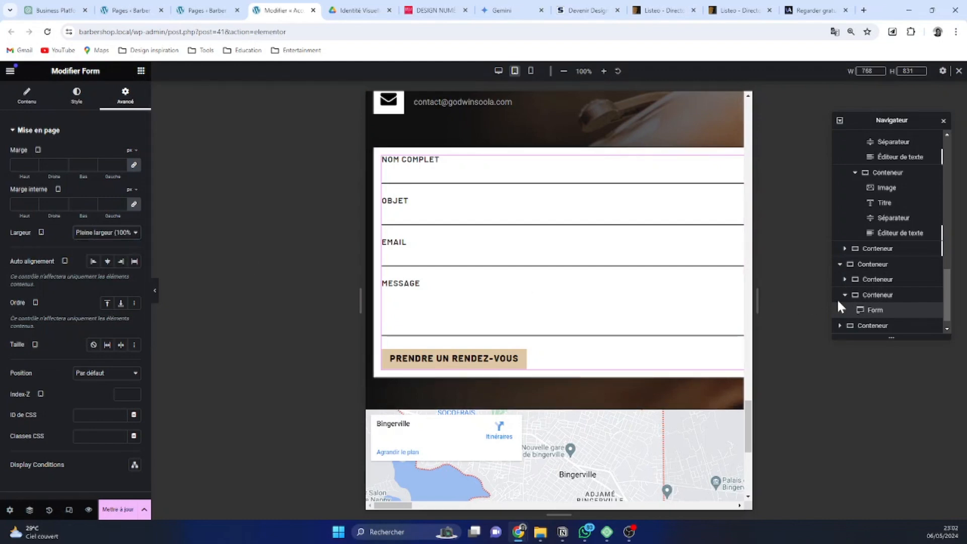
Set the tablet width of the container holding the appointment form to 100%.
{"action": "left_click", "coordinate": [866, 297]}
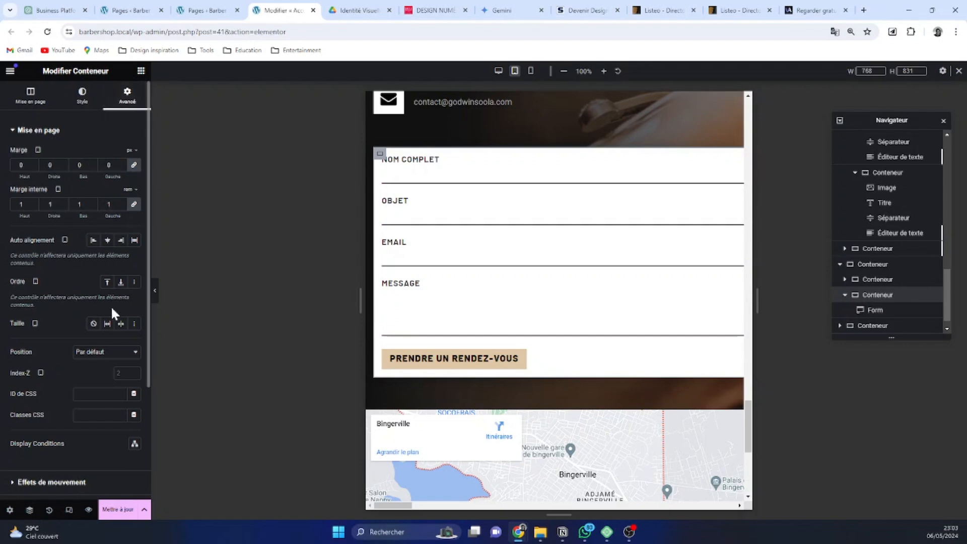
{"action": "left_click", "coordinate": [49, 97]}
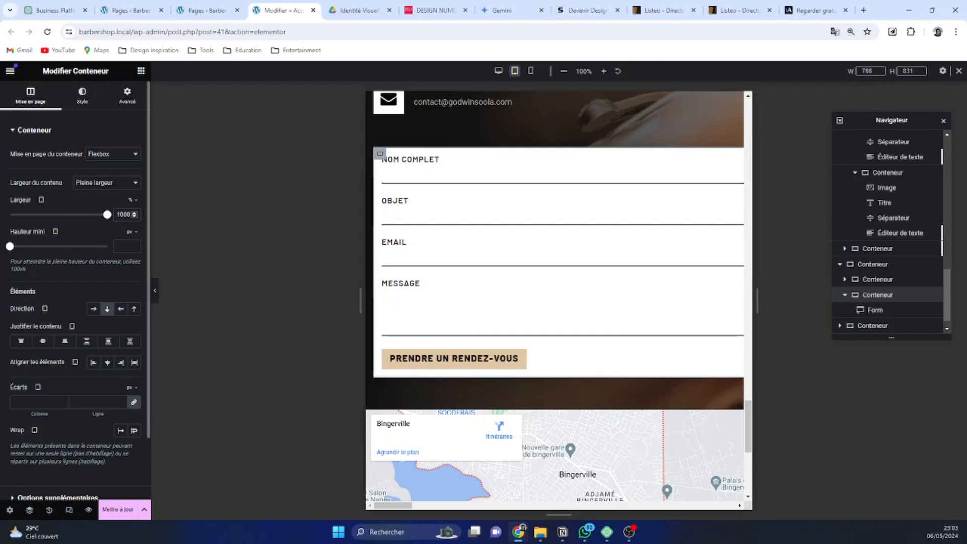
{"action": "key", "text": "BackSpace"}
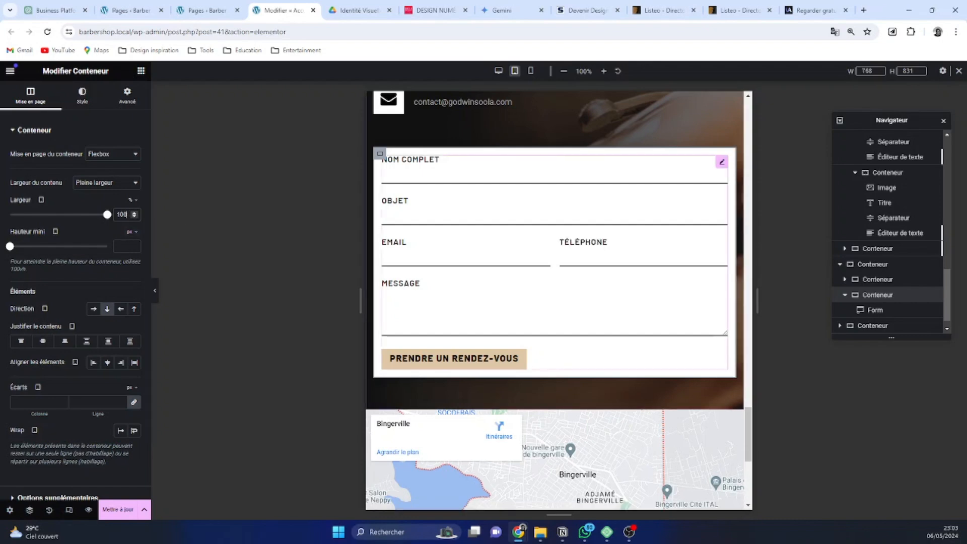
Examine how the appointment section's heading, contact details, form and the map below it fit the tablet view.
{"action": "scroll", "coordinate": [568, 259], "scroll_direction": "up", "scroll_amount": 4}
{"action": "scroll", "coordinate": [554, 256], "scroll_direction": "down", "scroll_amount": 5}
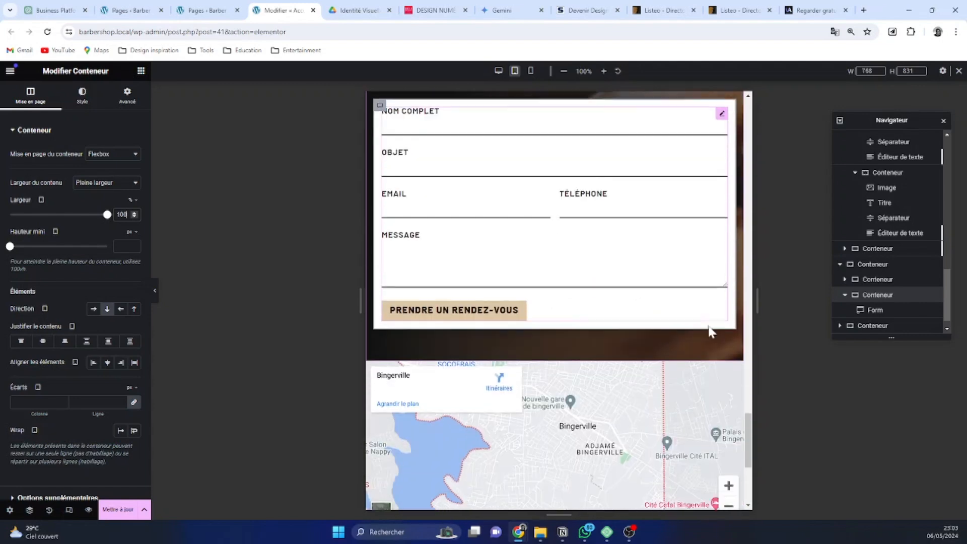
{"action": "scroll", "coordinate": [716, 342], "scroll_direction": "up", "scroll_amount": 3}
{"action": "scroll", "coordinate": [670, 353], "scroll_direction": "up", "scroll_amount": 3}
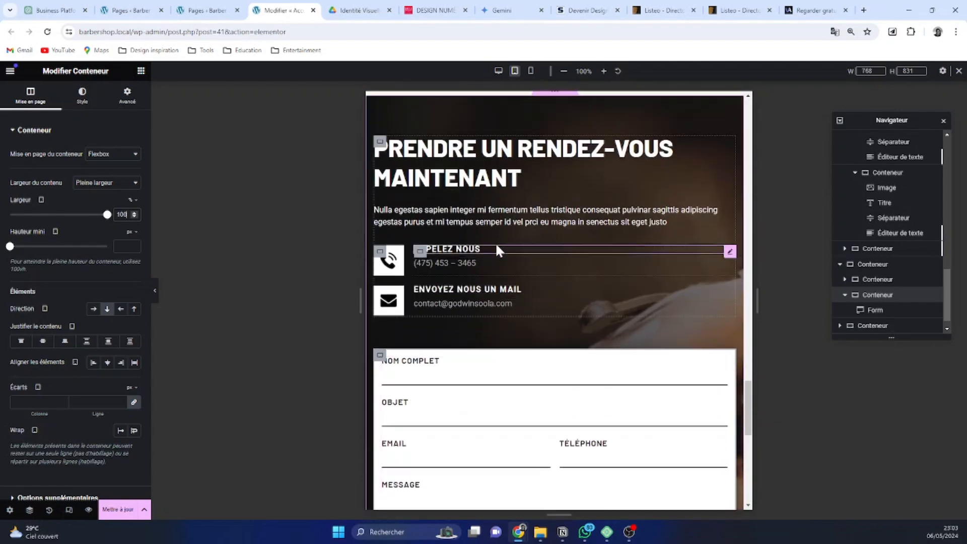
{"action": "scroll", "coordinate": [454, 230], "scroll_direction": "down", "scroll_amount": 3}
{"action": "scroll", "coordinate": [551, 253], "scroll_direction": "up", "scroll_amount": 4}
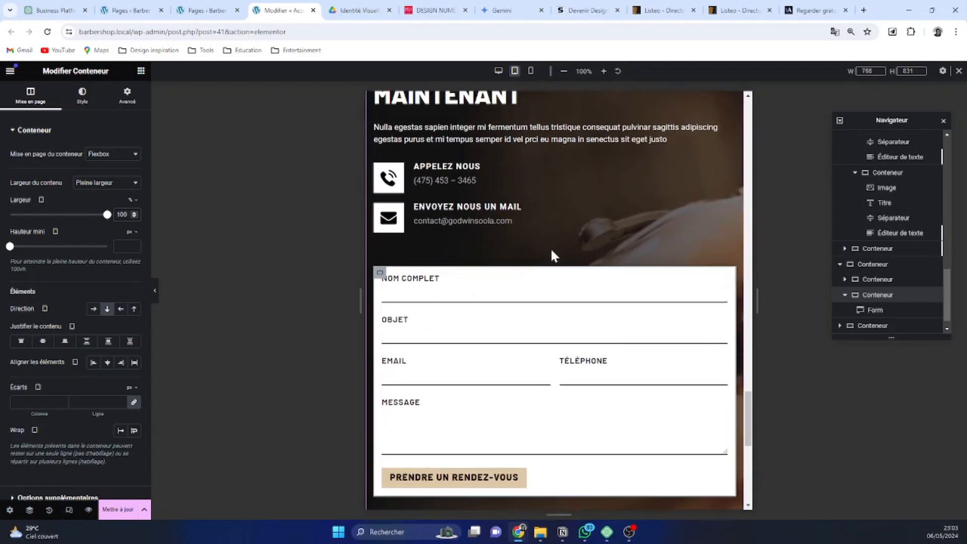
{"action": "scroll", "coordinate": [514, 201], "scroll_direction": "down", "scroll_amount": 4}
{"action": "scroll", "coordinate": [508, 225], "scroll_direction": "down", "scroll_amount": 6}
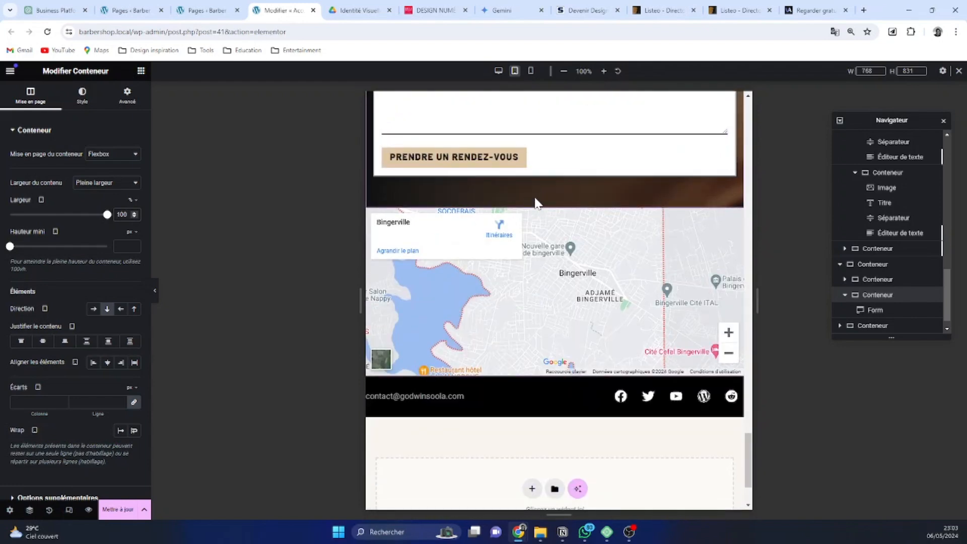
{"action": "scroll", "coordinate": [536, 203], "scroll_direction": "up", "scroll_amount": 3}
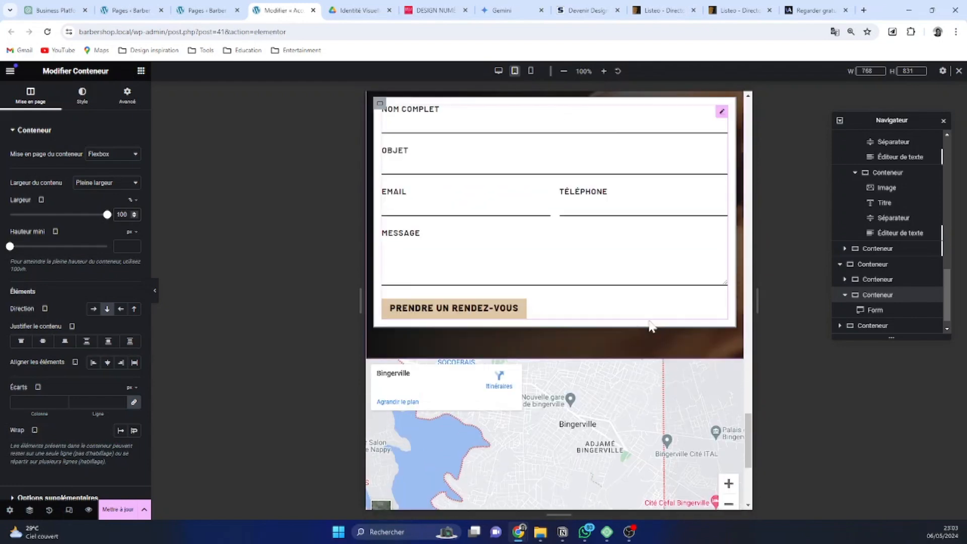
{"action": "scroll", "coordinate": [622, 341], "scroll_direction": "up", "scroll_amount": 3}
{"action": "scroll", "coordinate": [581, 328], "scroll_direction": "down", "scroll_amount": 4}
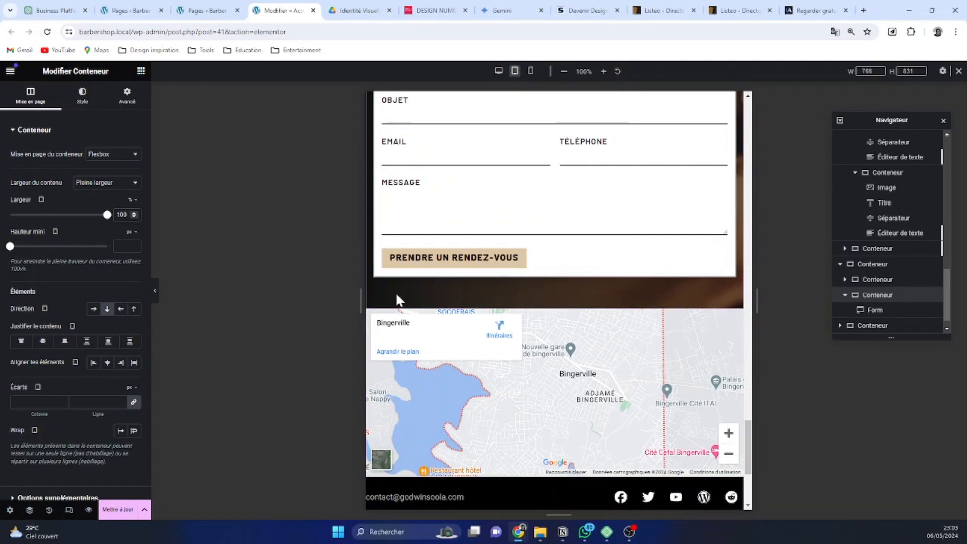
{"action": "scroll", "coordinate": [396, 299], "scroll_direction": "up", "scroll_amount": 6}
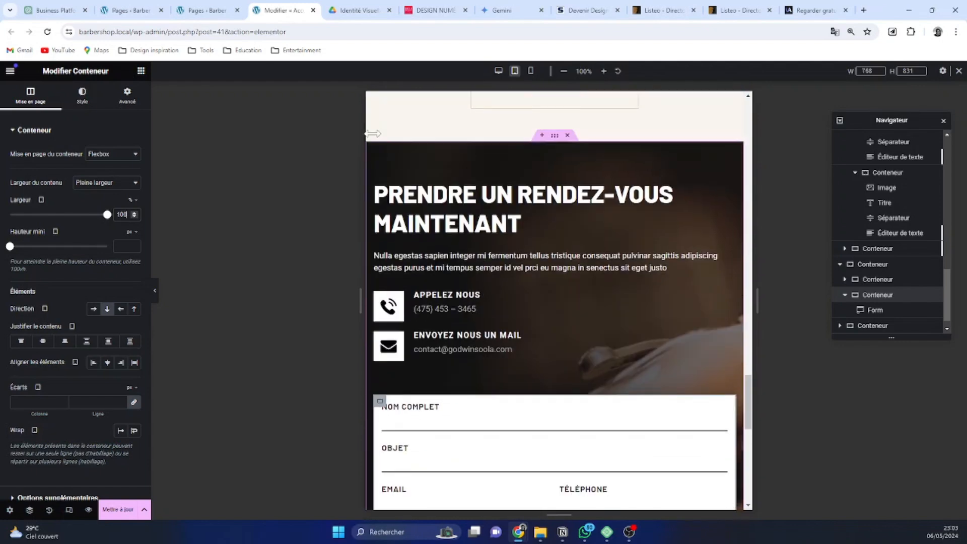
{"action": "scroll", "coordinate": [603, 324], "scroll_direction": "down", "scroll_amount": 4}
{"action": "scroll", "coordinate": [603, 324], "scroll_direction": "down", "scroll_amount": 4}
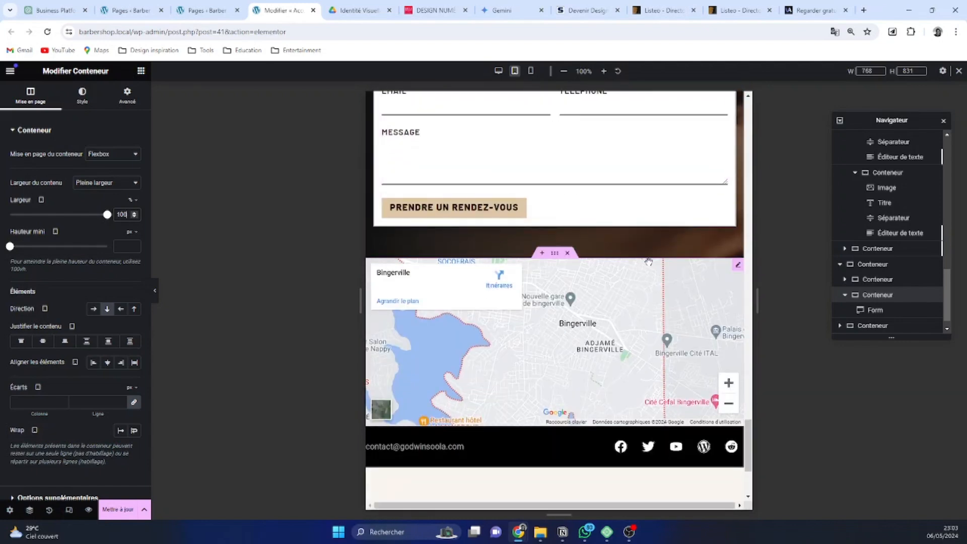
Set the tablet padding of the black footer container to 1 rem on all sides.
{"action": "scroll", "coordinate": [598, 276], "scroll_direction": "down", "scroll_amount": 2}
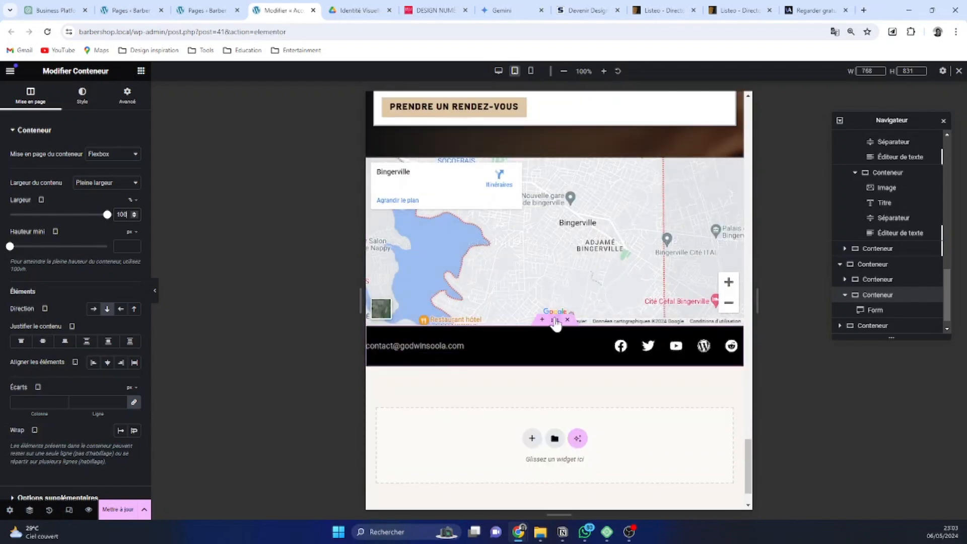
{"action": "left_click", "coordinate": [547, 328]}
{"action": "left_click", "coordinate": [131, 94]}
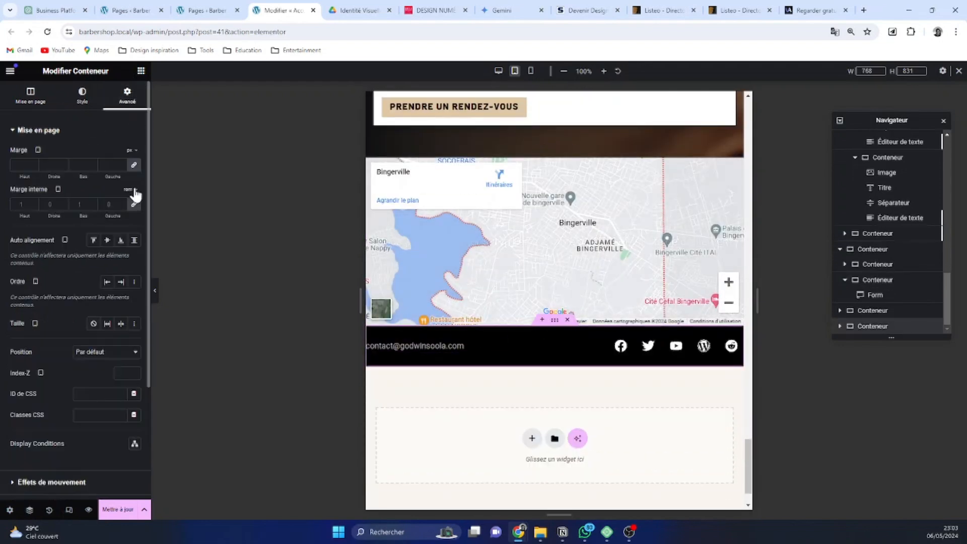
{"action": "left_click", "coordinate": [122, 202]}
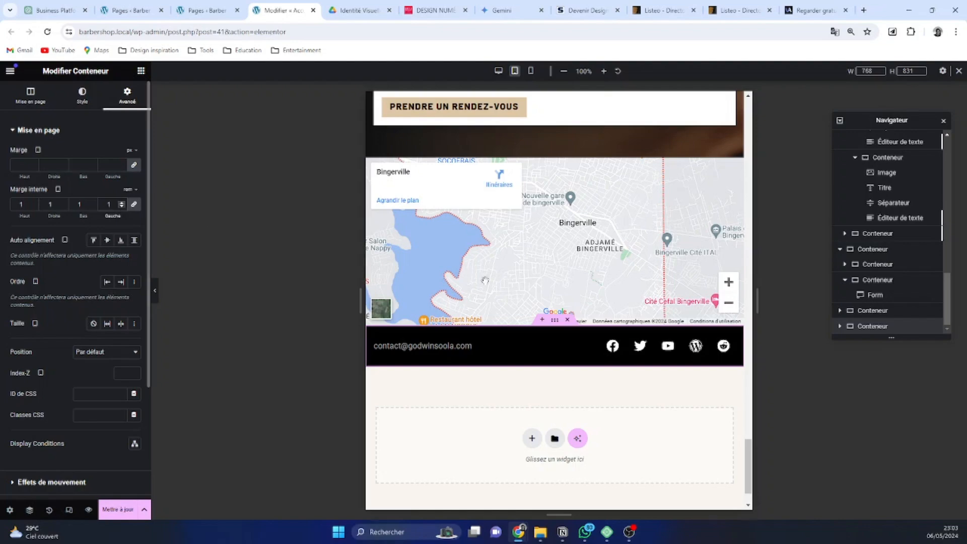
Check the page back up to the hero section and switch the responsive preview to mobile portrait.
{"action": "scroll", "coordinate": [667, 373], "scroll_direction": "up", "scroll_amount": 3}
{"action": "scroll", "coordinate": [668, 374], "scroll_direction": "down", "scroll_amount": 3}
{"action": "scroll", "coordinate": [669, 380], "scroll_direction": "up", "scroll_amount": 15}
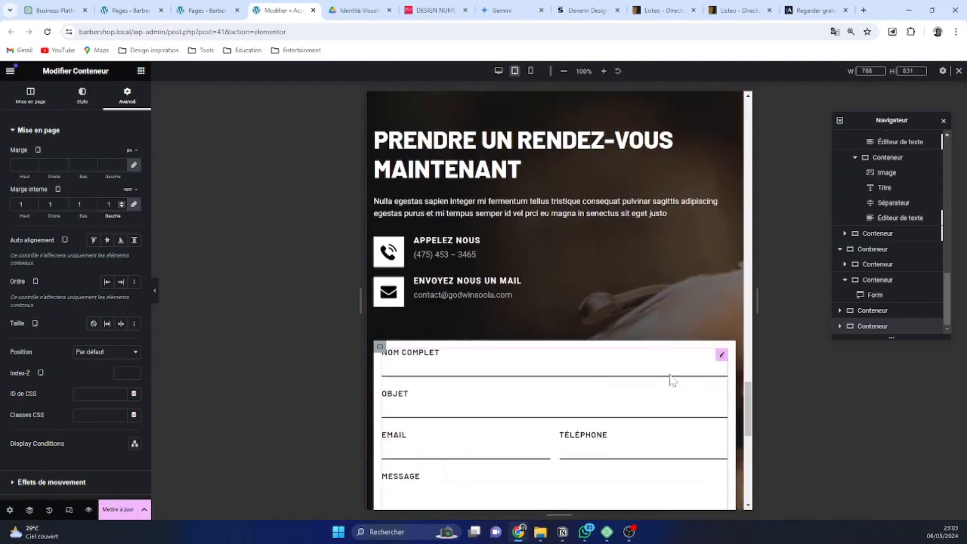
{"action": "scroll", "coordinate": [675, 386], "scroll_direction": "up", "scroll_amount": 15}
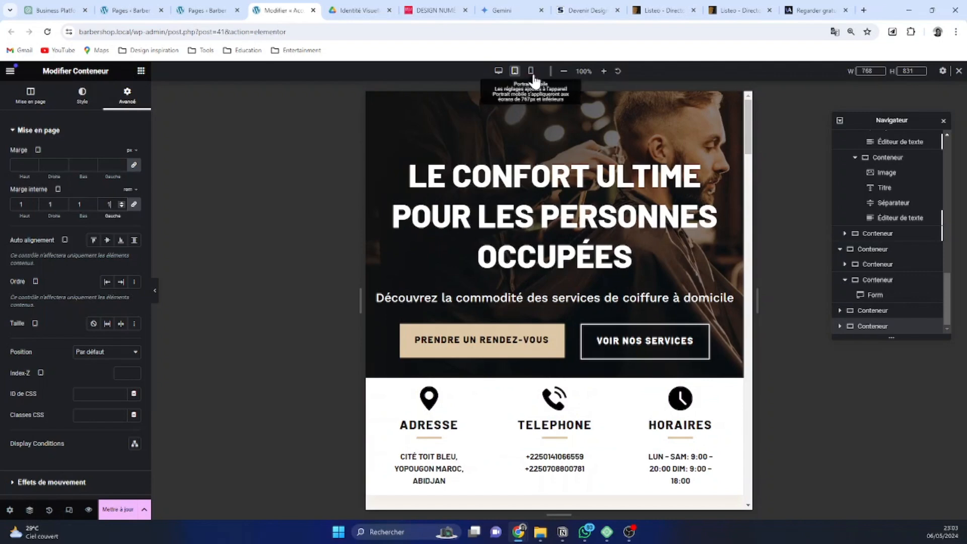
{"action": "left_click", "coordinate": [532, 75]}
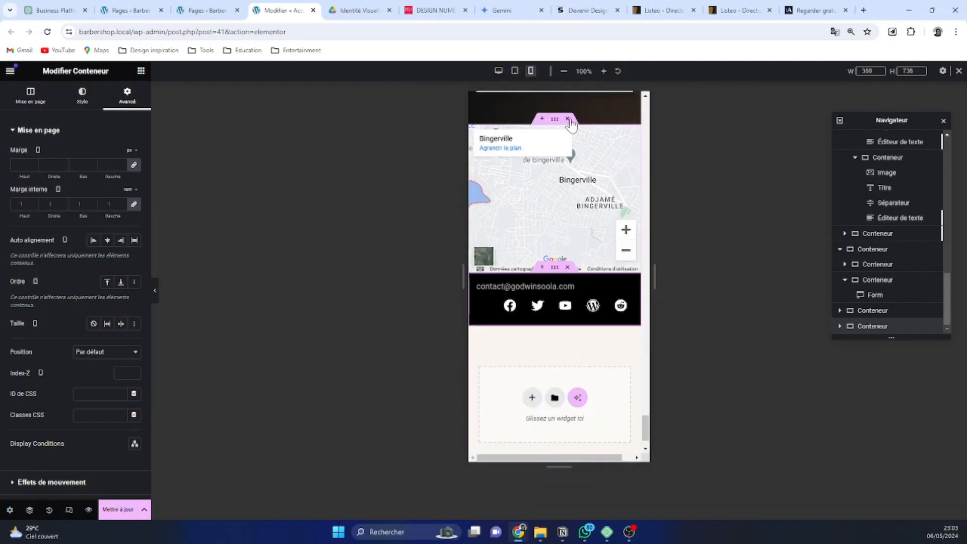
Examine the mobile layout of the appointment, hero, personal barber and services sections for overflow and spacing problems.
{"action": "scroll", "coordinate": [604, 383], "scroll_direction": "up", "scroll_amount": 3}
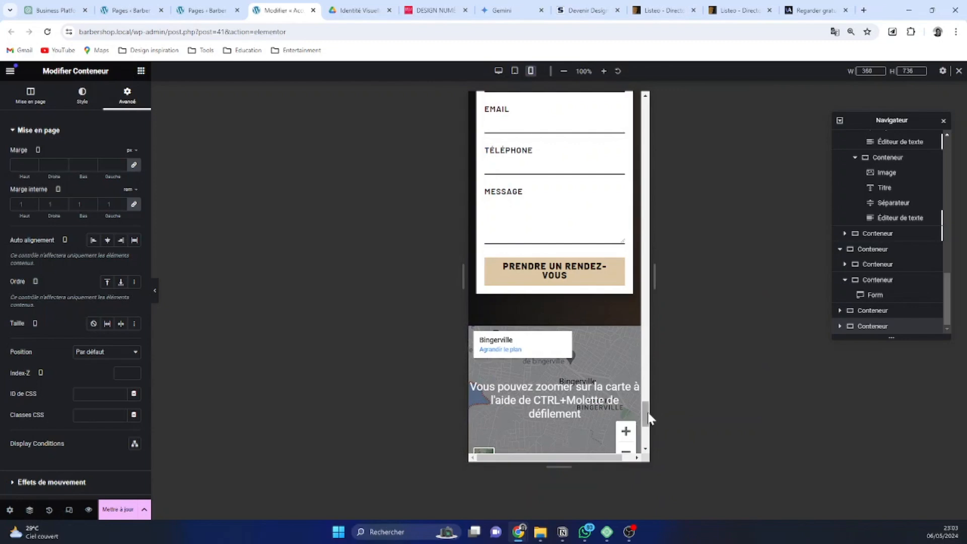
{"action": "left_click_drag", "start_coordinate": [648, 413], "coordinate": [645, 112]}
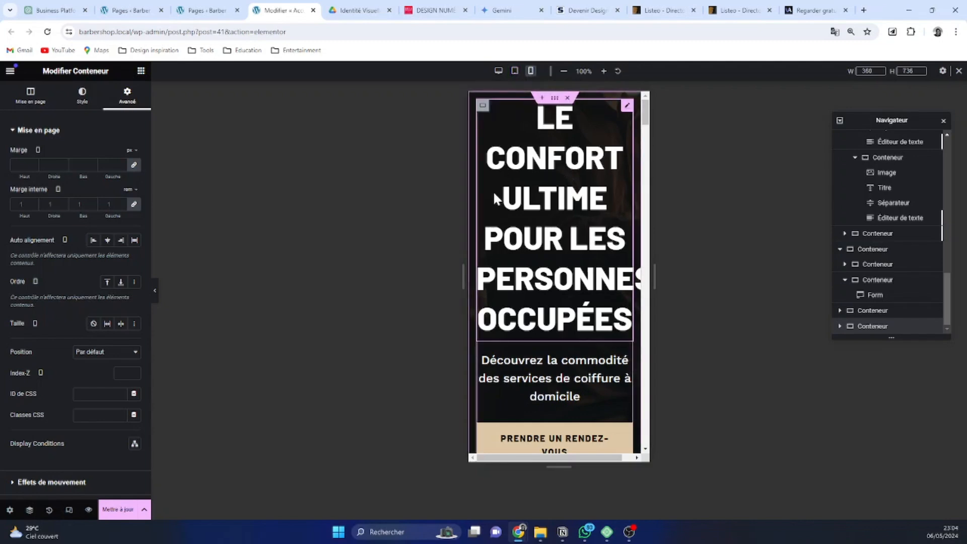
{"action": "scroll", "coordinate": [491, 262], "scroll_direction": "down", "scroll_amount": 2}
{"action": "scroll", "coordinate": [488, 282], "scroll_direction": "up", "scroll_amount": 2}
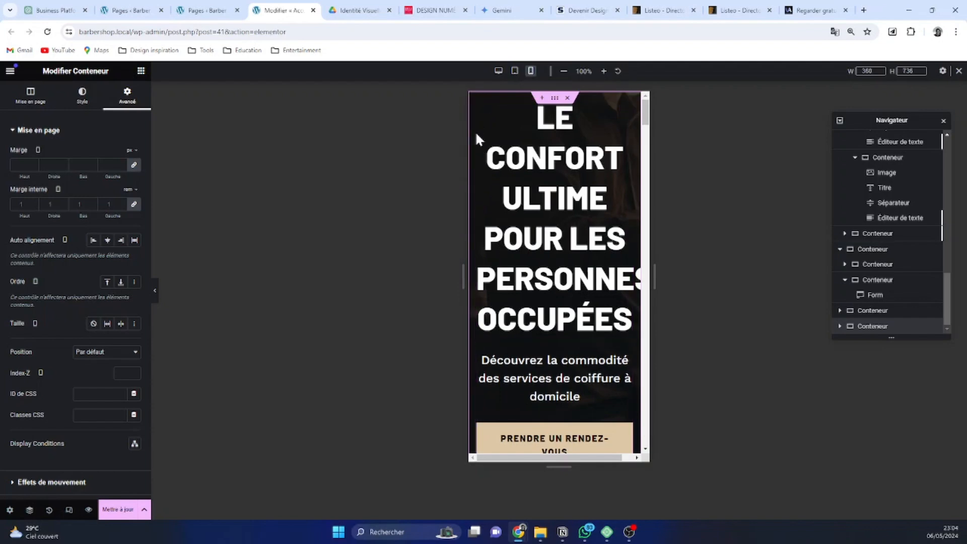
{"action": "scroll", "coordinate": [478, 139], "scroll_direction": "down", "scroll_amount": 15}
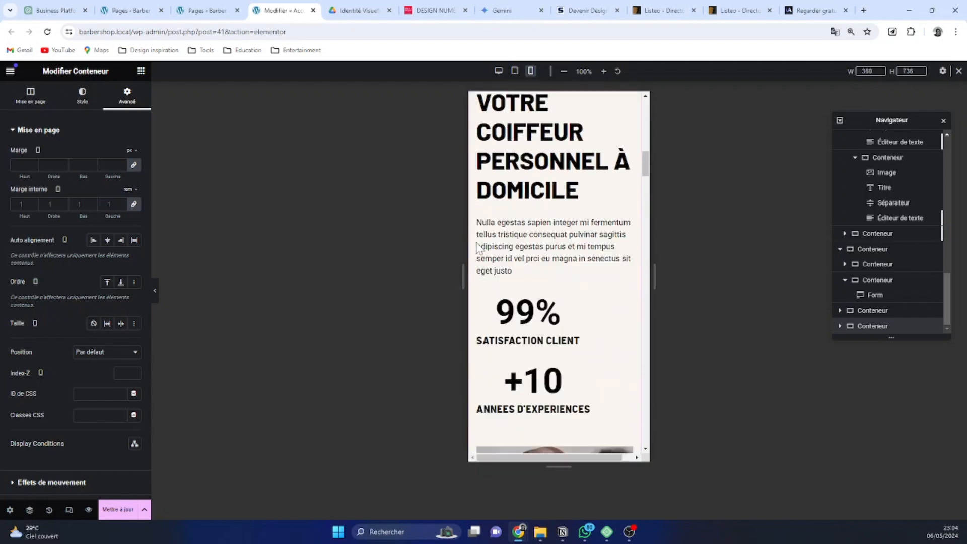
{"action": "scroll", "coordinate": [477, 247], "scroll_direction": "down", "scroll_amount": 8}
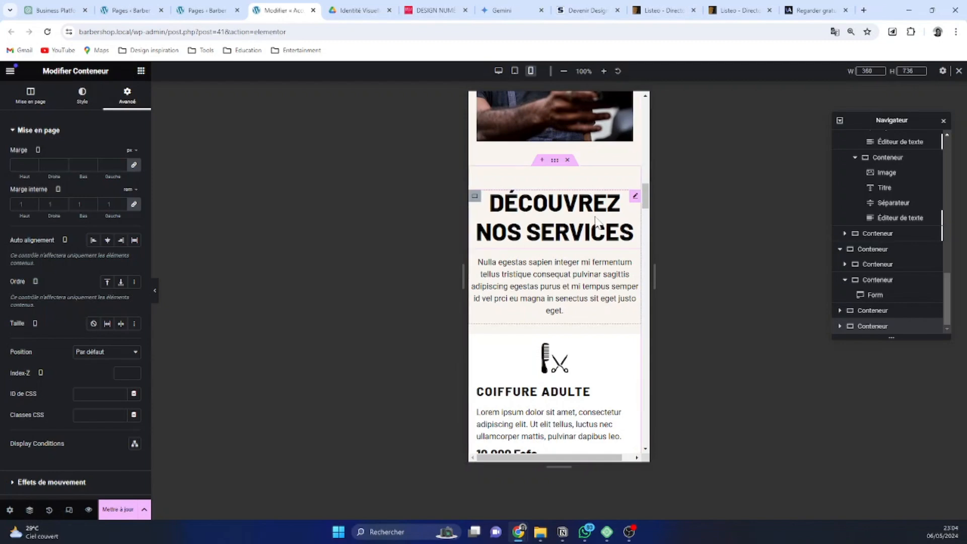
{"action": "scroll", "coordinate": [597, 222], "scroll_direction": "up", "scroll_amount": 20}
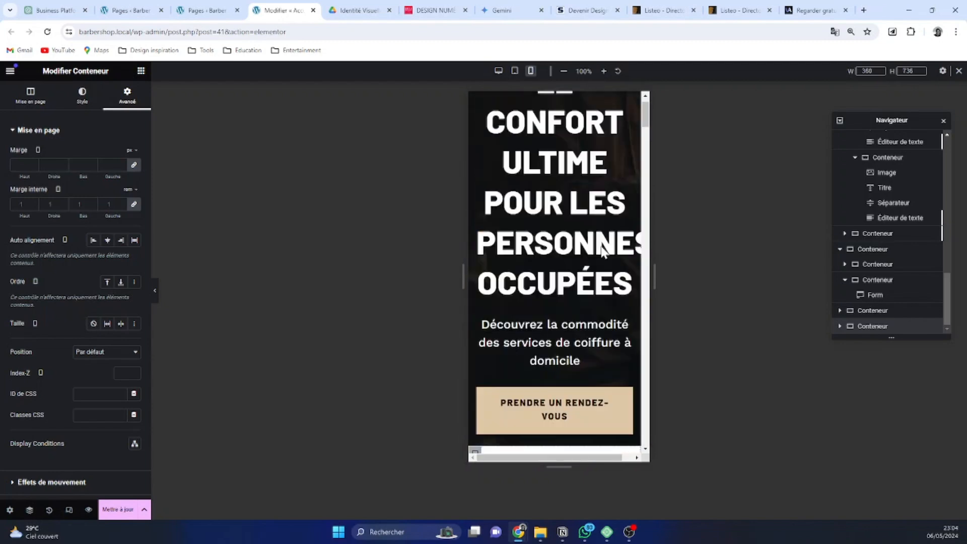
{"action": "scroll", "coordinate": [604, 250], "scroll_direction": "up", "scroll_amount": 1}
Set the hero heading's mobile font size to 48 px and its line height to 56 px.
{"action": "left_click", "coordinate": [626, 106]}
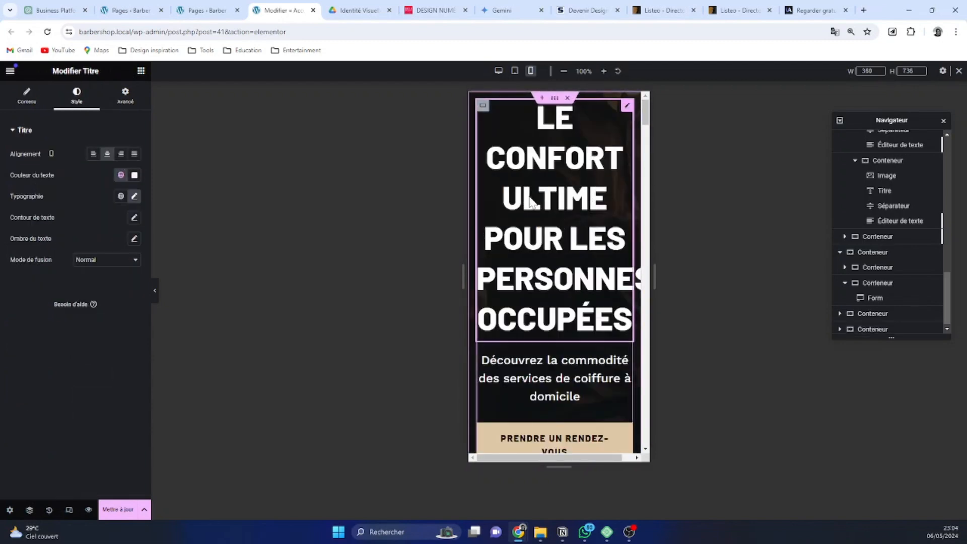
{"action": "left_click", "coordinate": [134, 197]}
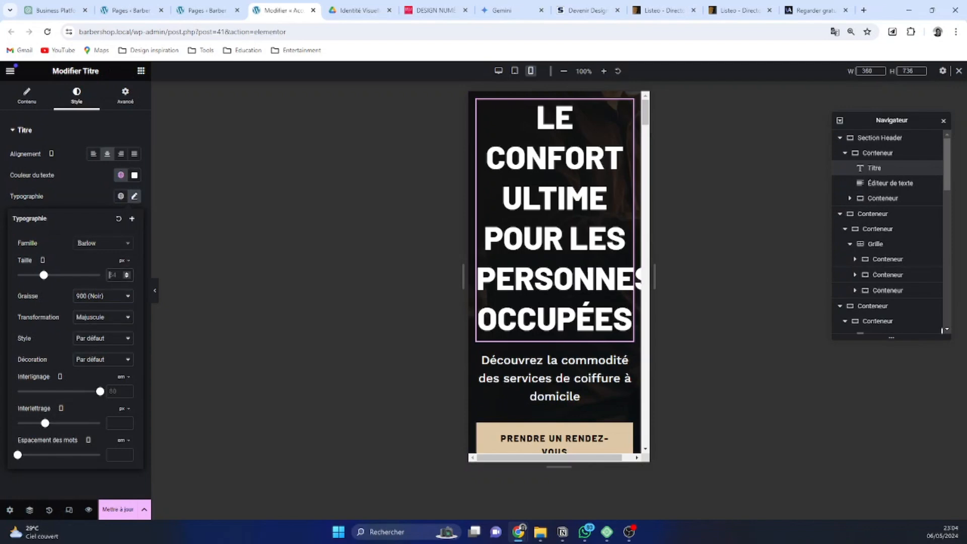
{"action": "type", "text": "48"}
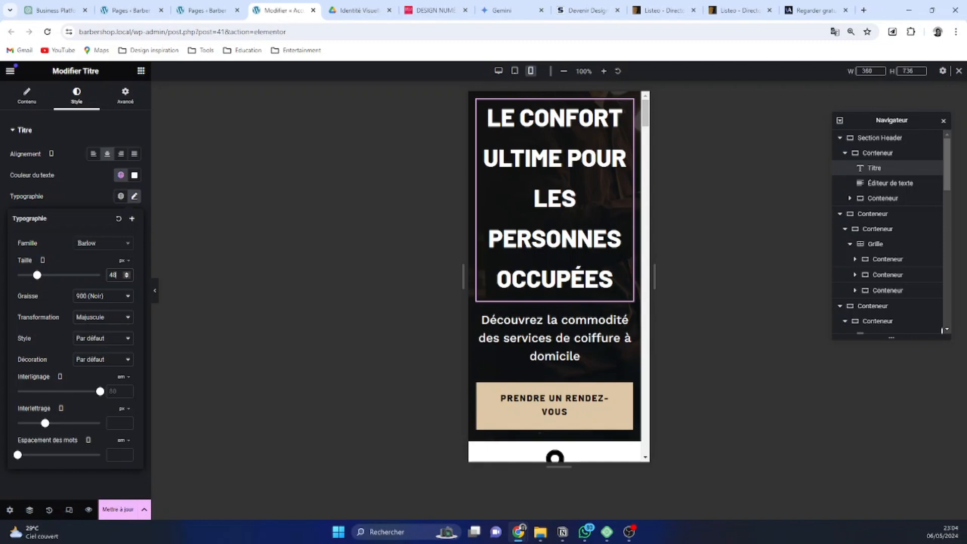
{"action": "left_click", "coordinate": [123, 378]}
{"action": "type", "text": "56"}
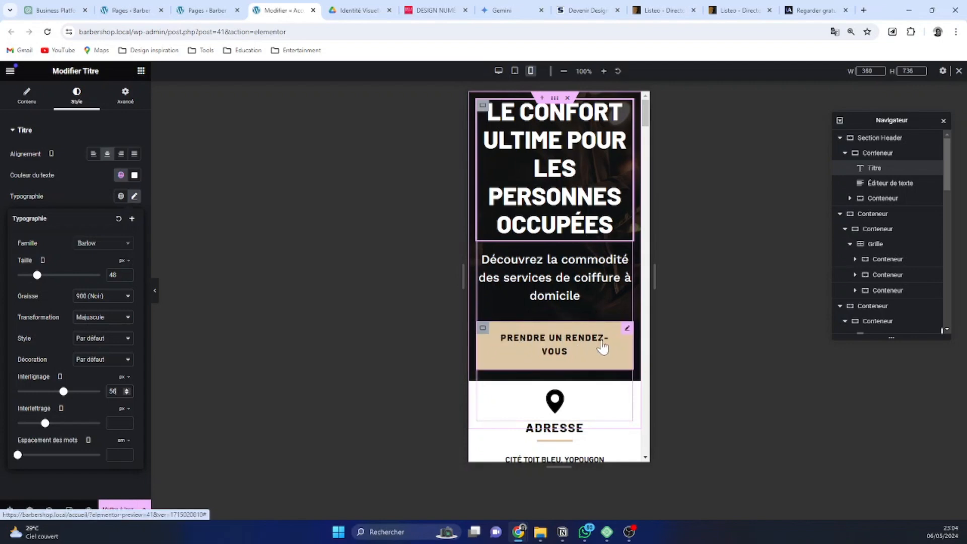
Set the mobile letter spacing of the hero's "Prendre un rendez-vous" button to 0 px.
{"action": "left_click", "coordinate": [628, 330]}
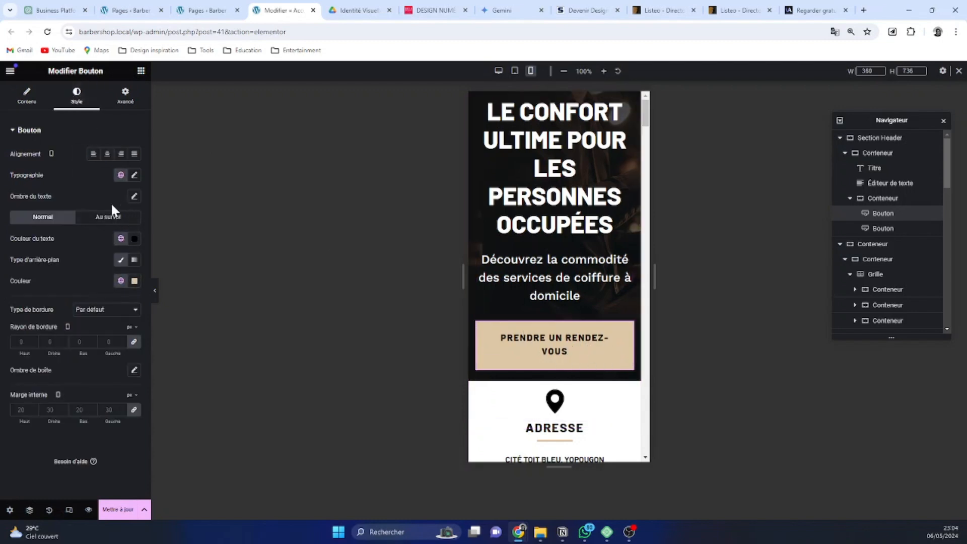
{"action": "left_click", "coordinate": [134, 176]}
{"action": "left_click", "coordinate": [125, 404]}
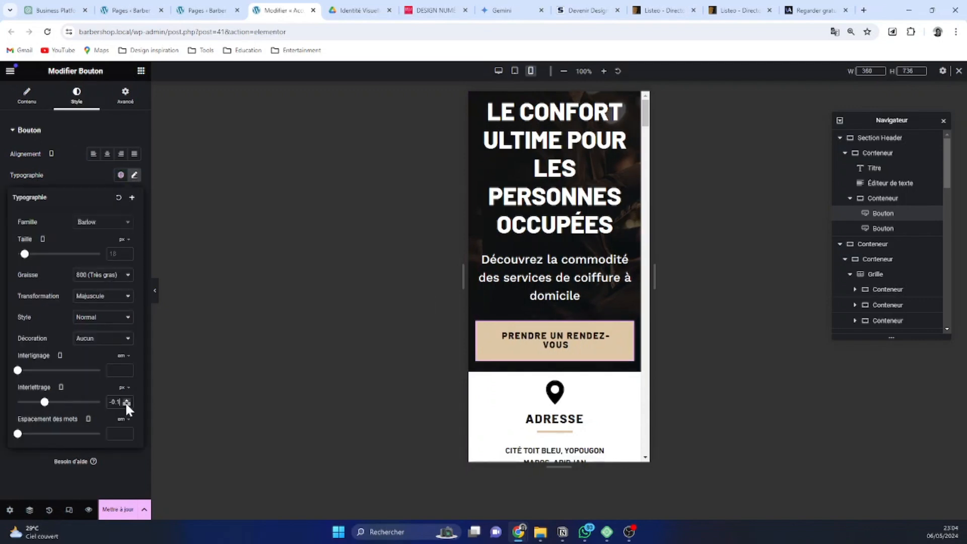
{"action": "left_click", "coordinate": [126, 400]}
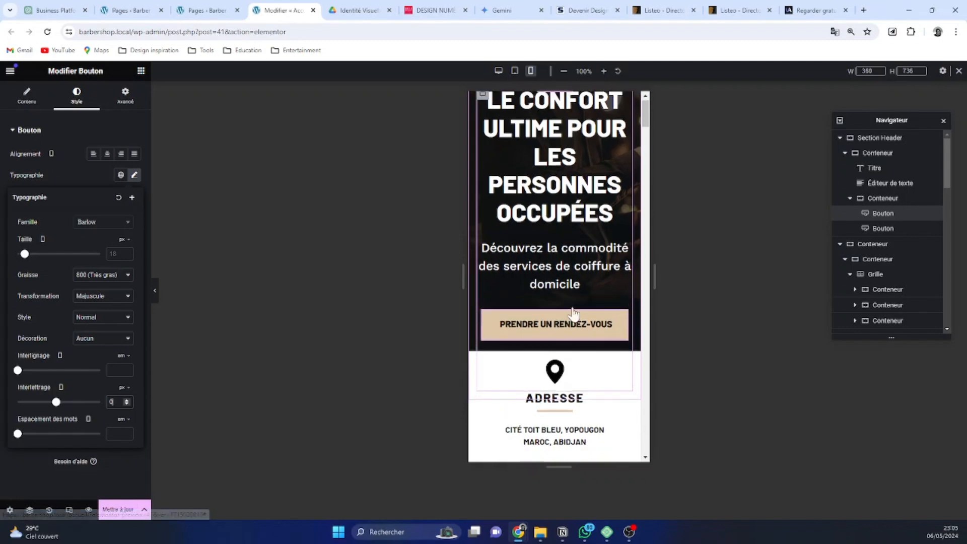
{"action": "scroll", "coordinate": [555, 313], "scroll_direction": "down", "scroll_amount": 4}
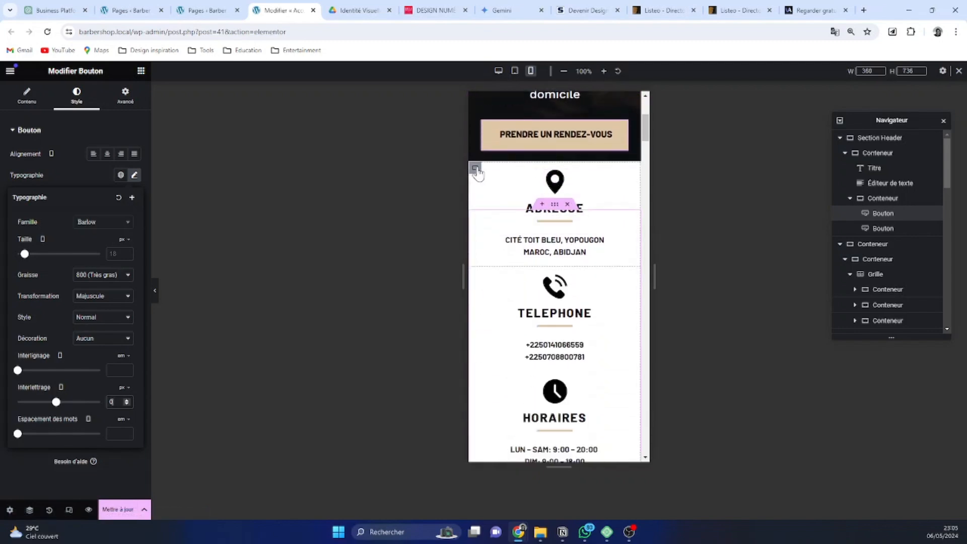
Switch the mobile padding of the contact section's outermost container to rem, with unlinked sides set to 0.
{"action": "left_click", "coordinate": [475, 169]}
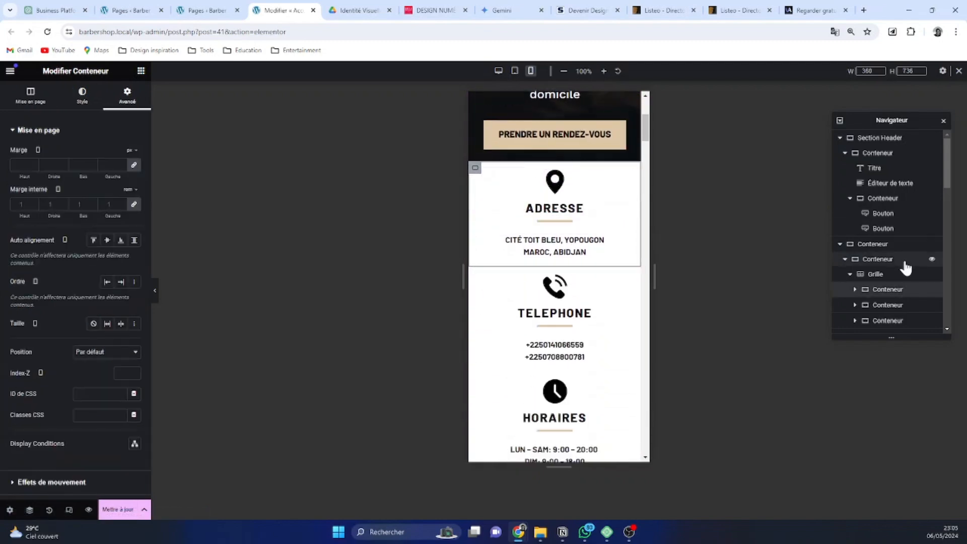
{"action": "left_click", "coordinate": [886, 260]}
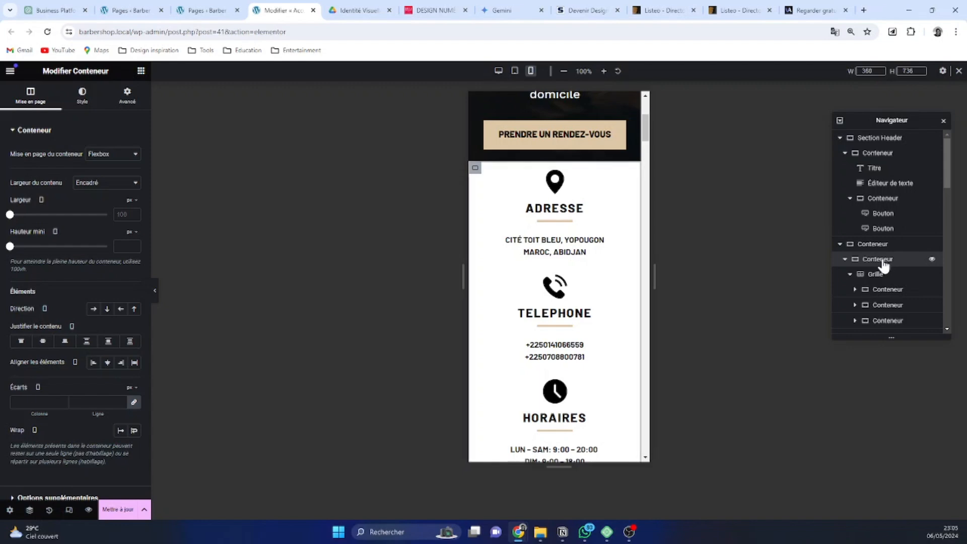
{"action": "left_click", "coordinate": [121, 100]}
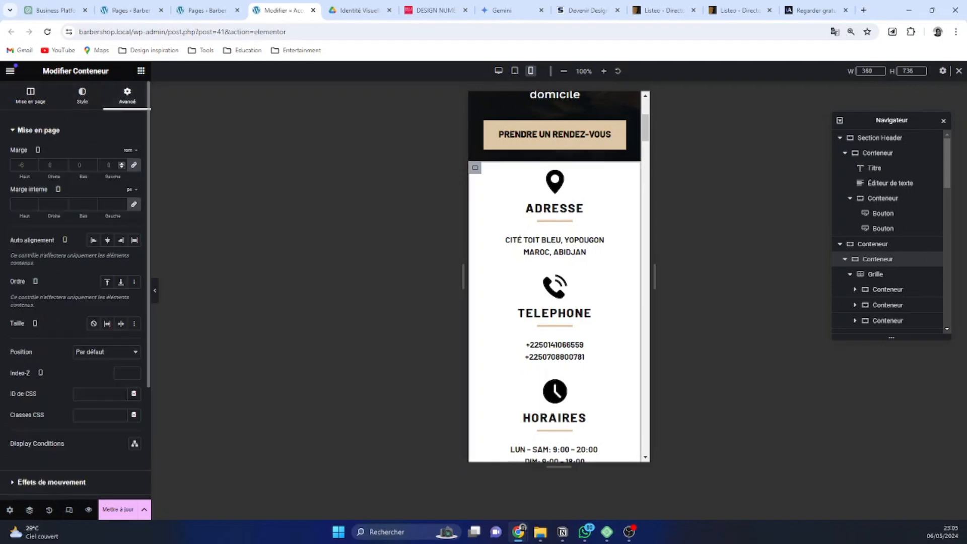
{"action": "left_click", "coordinate": [866, 246]}
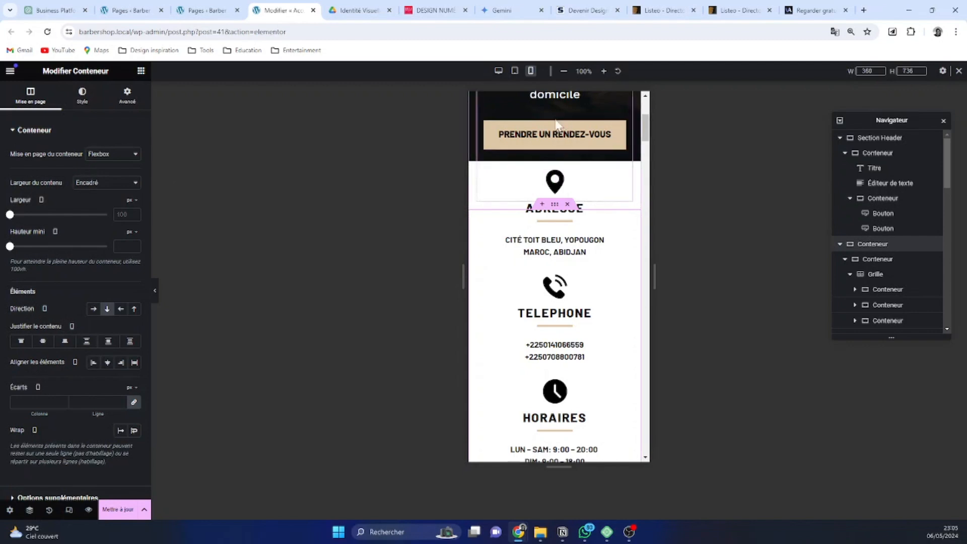
{"action": "left_click", "coordinate": [127, 96]}
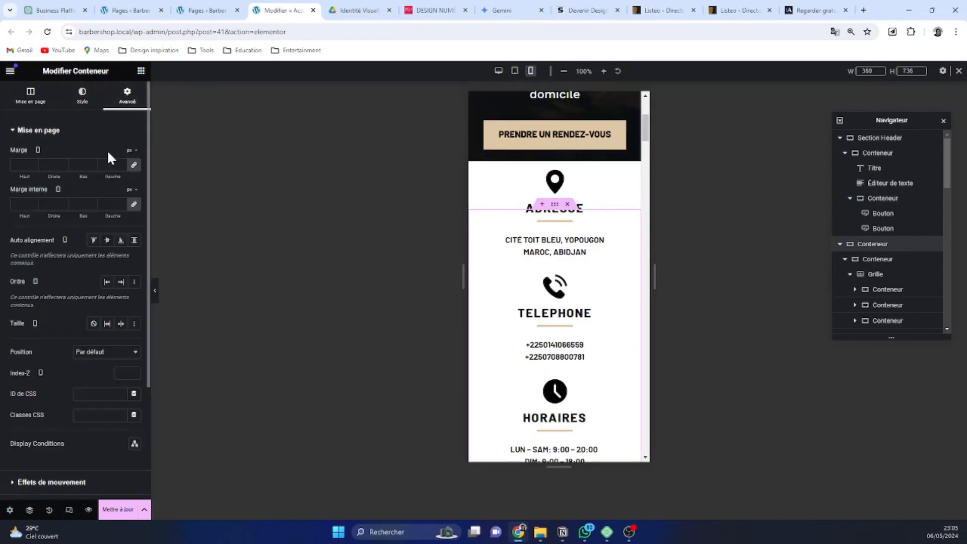
{"action": "left_click", "coordinate": [121, 203]}
{"action": "type", "text": "1"}
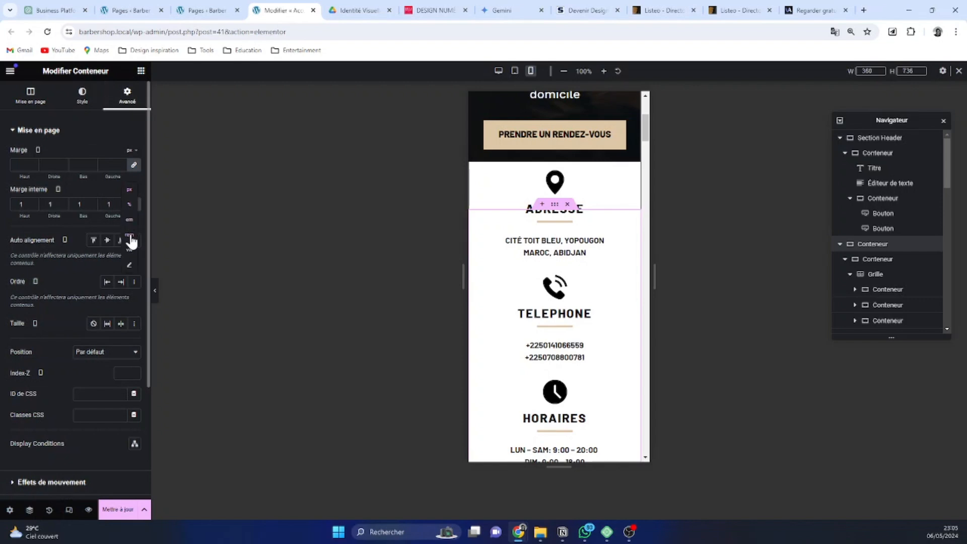
{"action": "left_click", "coordinate": [130, 228]}
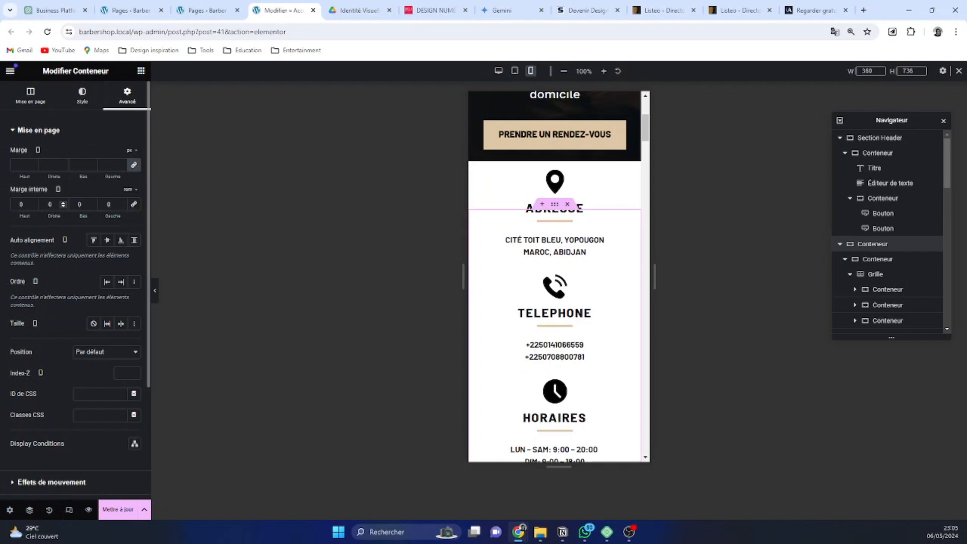
Set the top mobile padding of the contact section's outermost container to 6 rem so it clears the hero buttons.
{"action": "left_click", "coordinate": [32, 202]}
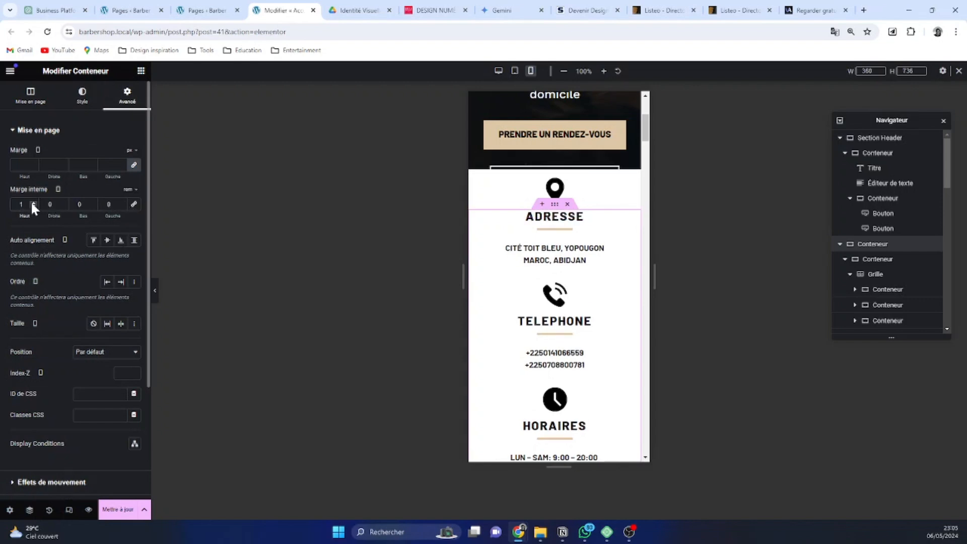
{"action": "left_click", "coordinate": [31, 202]}
{"action": "left_click", "coordinate": [32, 202]}
{"action": "left_click", "coordinate": [32, 202]}
{"action": "left_click", "coordinate": [31, 202]}
{"action": "left_click", "coordinate": [32, 202]}
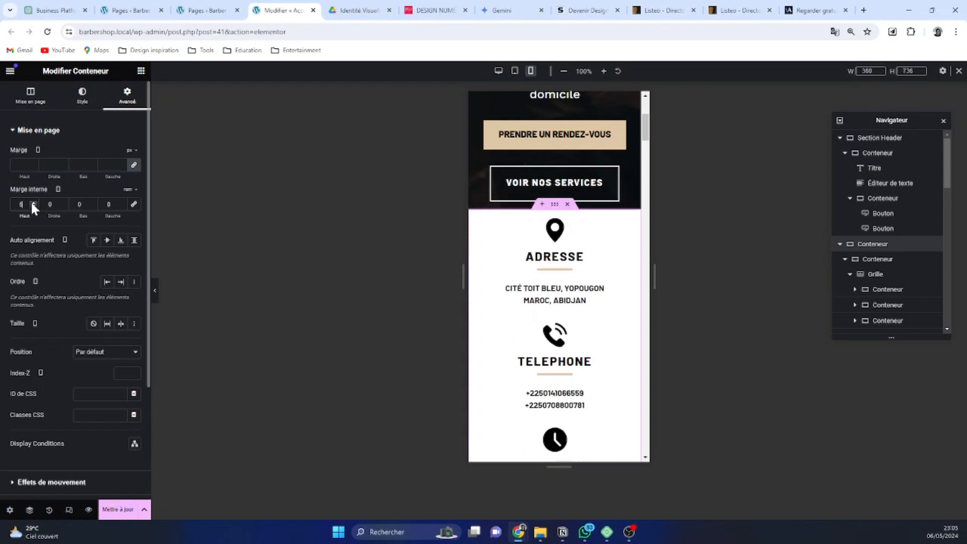
{"action": "left_click", "coordinate": [31, 203]}
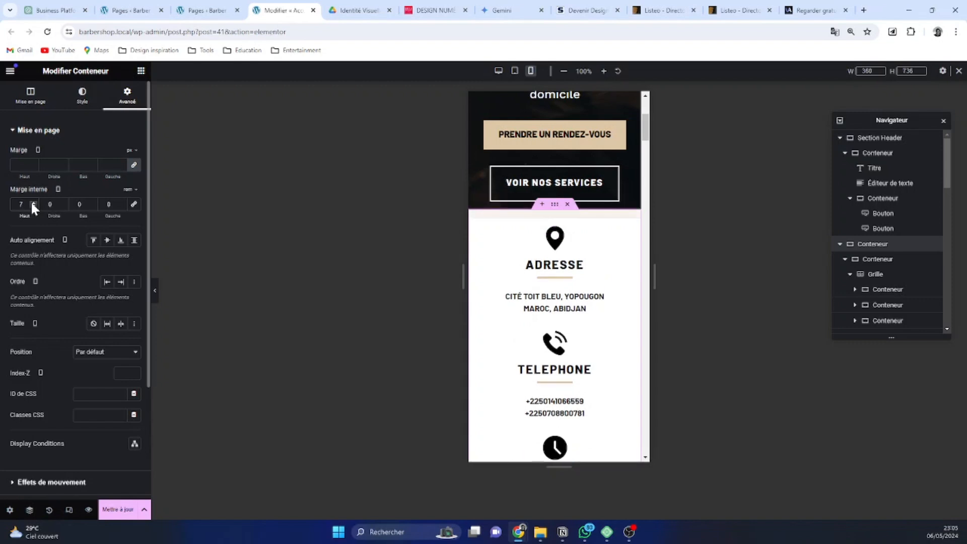
{"action": "left_click", "coordinate": [34, 206]}
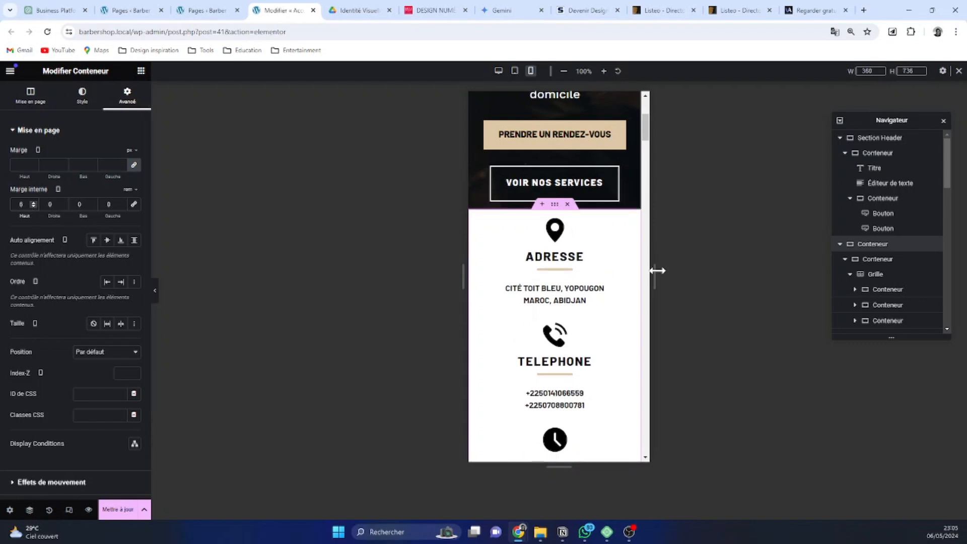
{"action": "scroll", "coordinate": [546, 224], "scroll_direction": "up", "scroll_amount": 2}
{"action": "scroll", "coordinate": [559, 231], "scroll_direction": "up", "scroll_amount": 1}
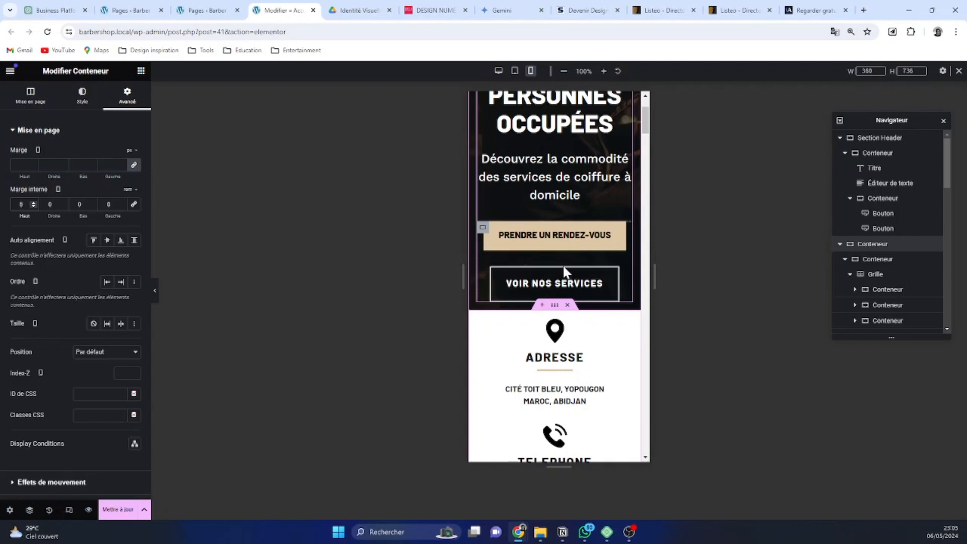
{"action": "scroll", "coordinate": [533, 253], "scroll_direction": "up", "scroll_amount": 1}
{"action": "scroll", "coordinate": [509, 267], "scroll_direction": "down", "scroll_amount": 1}
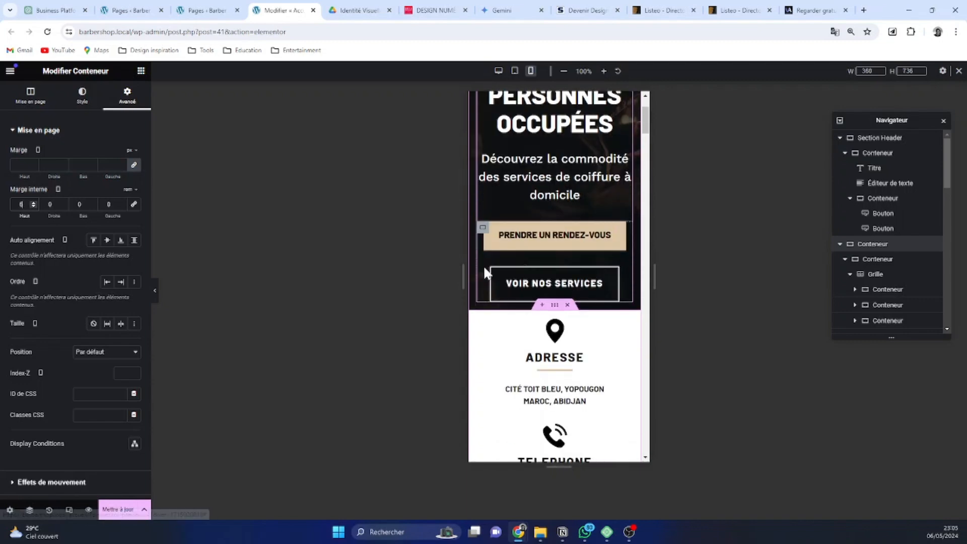
Set the item alignment of the hero's button container to stretch on mobile.
{"action": "left_click", "coordinate": [611, 278]}
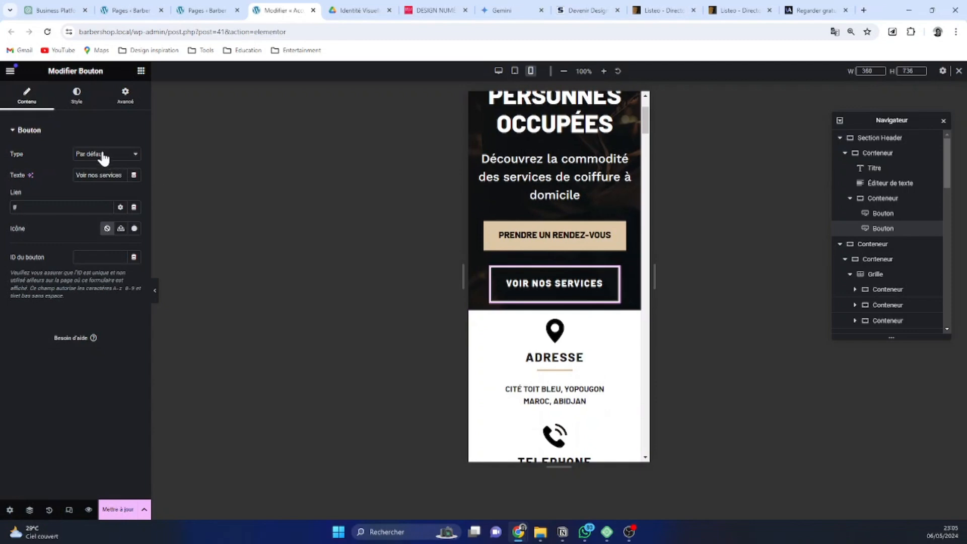
{"action": "left_click", "coordinate": [77, 94]}
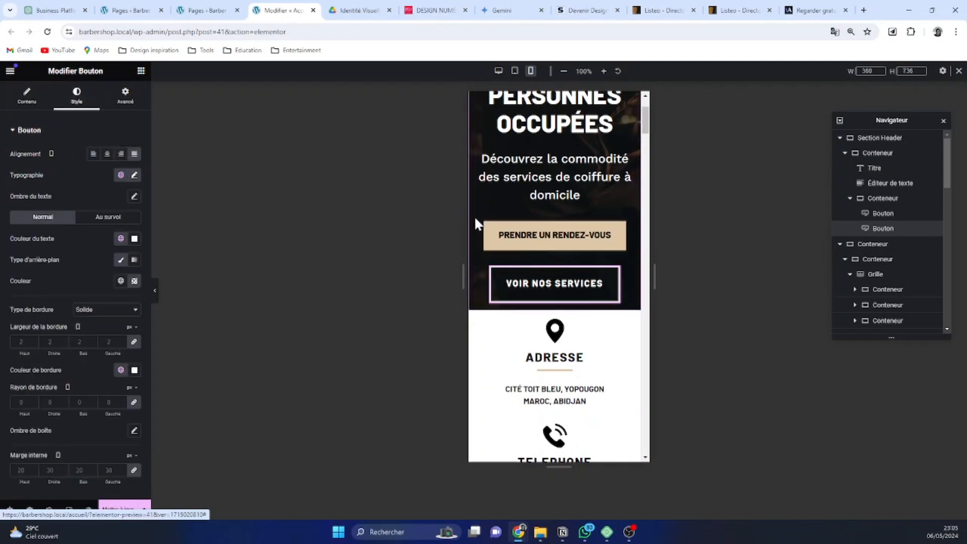
{"action": "left_click", "coordinate": [482, 229]}
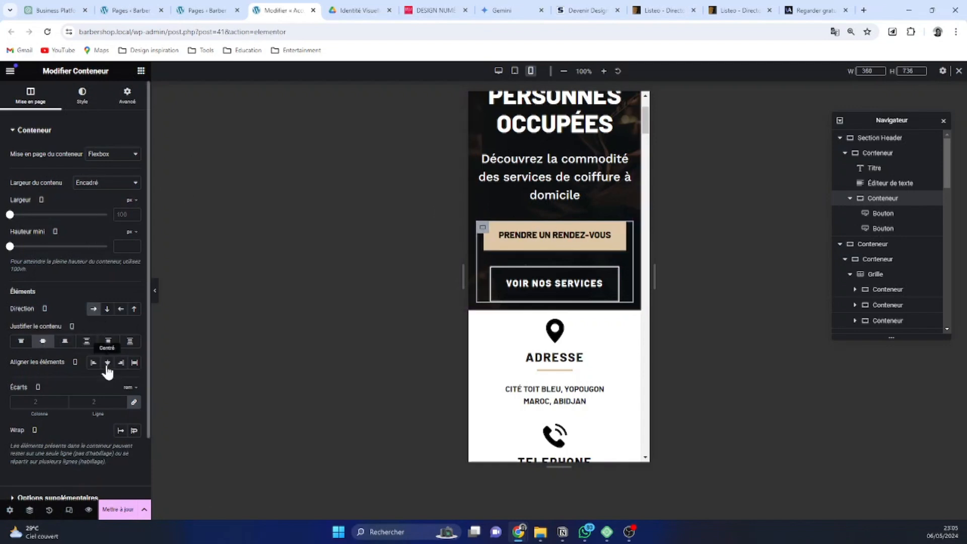
{"action": "left_click", "coordinate": [134, 363]}
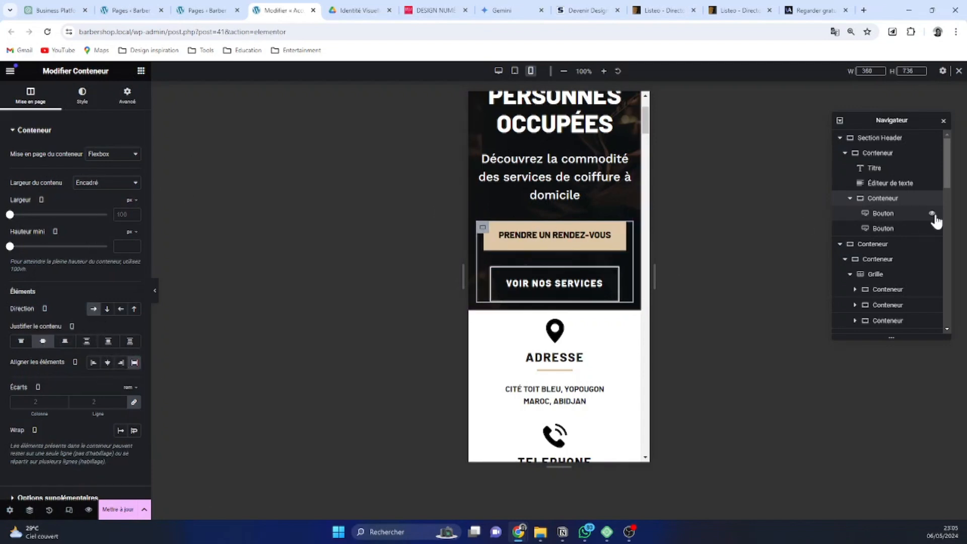
Set the hero button container's mobile direction to column and its column and row gaps to 1 rem.
{"action": "left_click", "coordinate": [898, 216]}
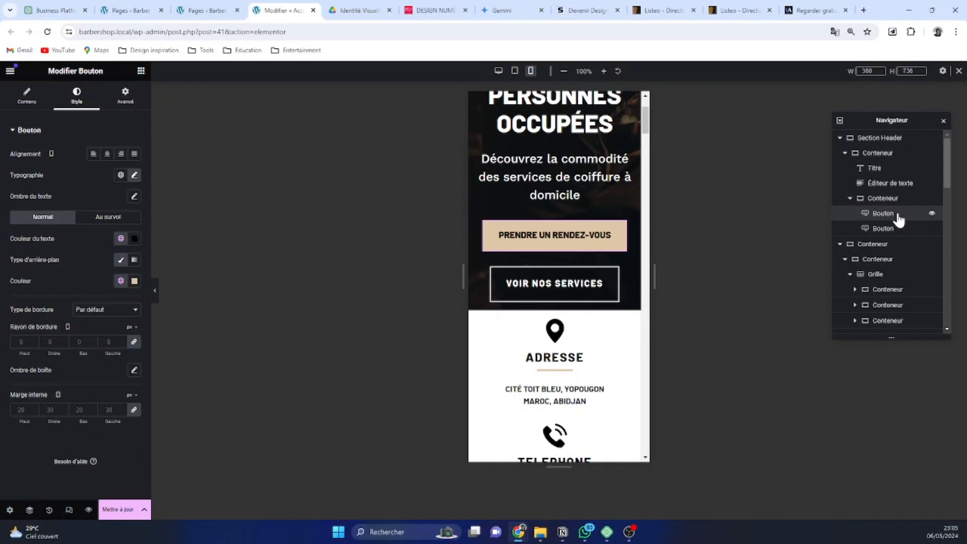
{"action": "left_click", "coordinate": [889, 202]}
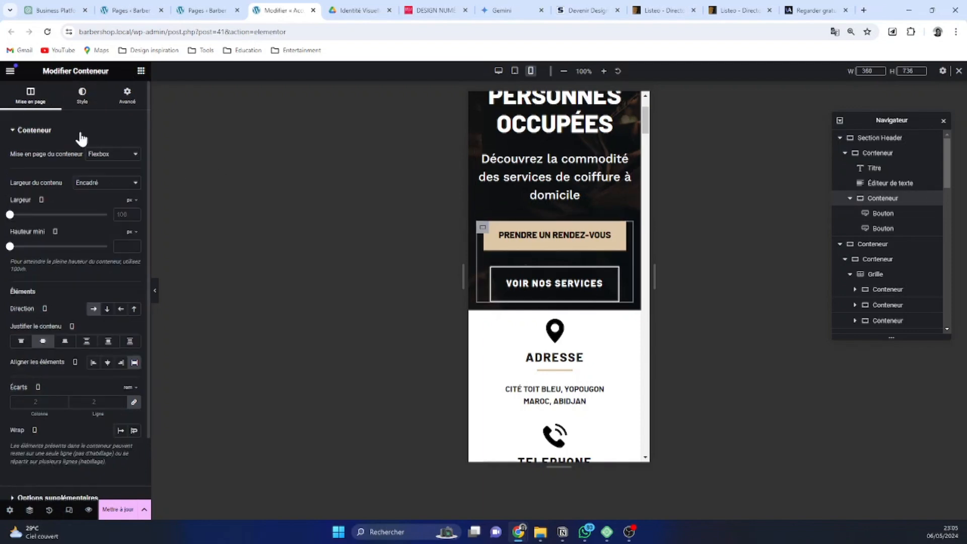
{"action": "left_click", "coordinate": [128, 95]}
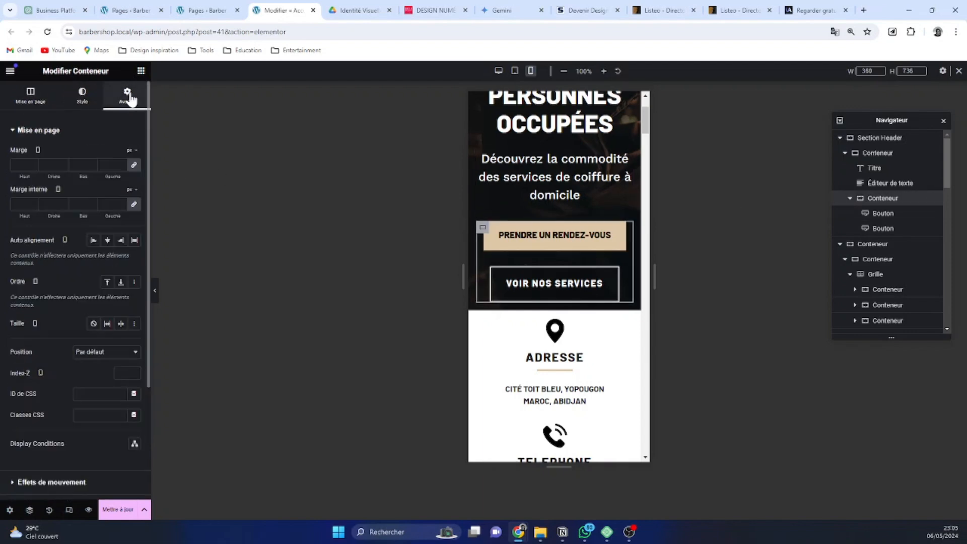
{"action": "left_click", "coordinate": [888, 215]}
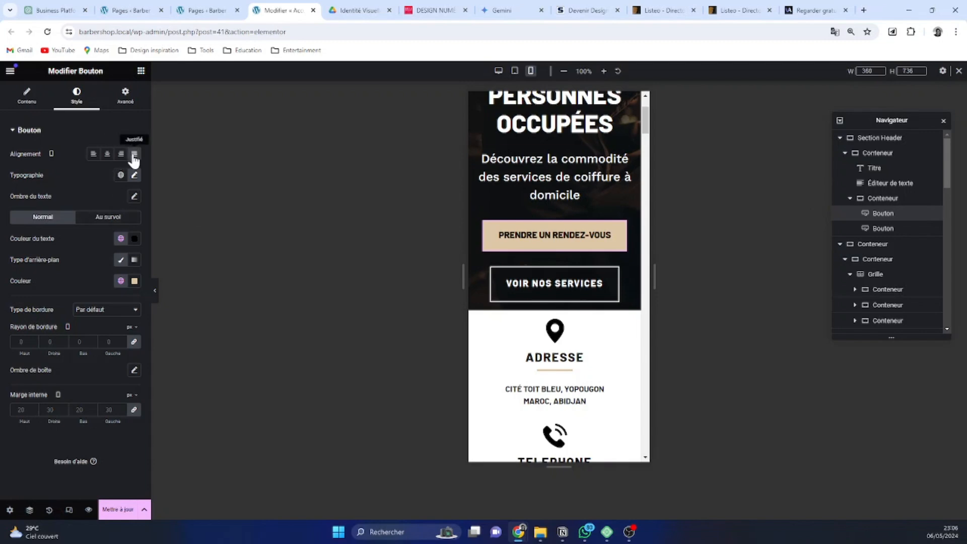
{"action": "left_click", "coordinate": [885, 201]}
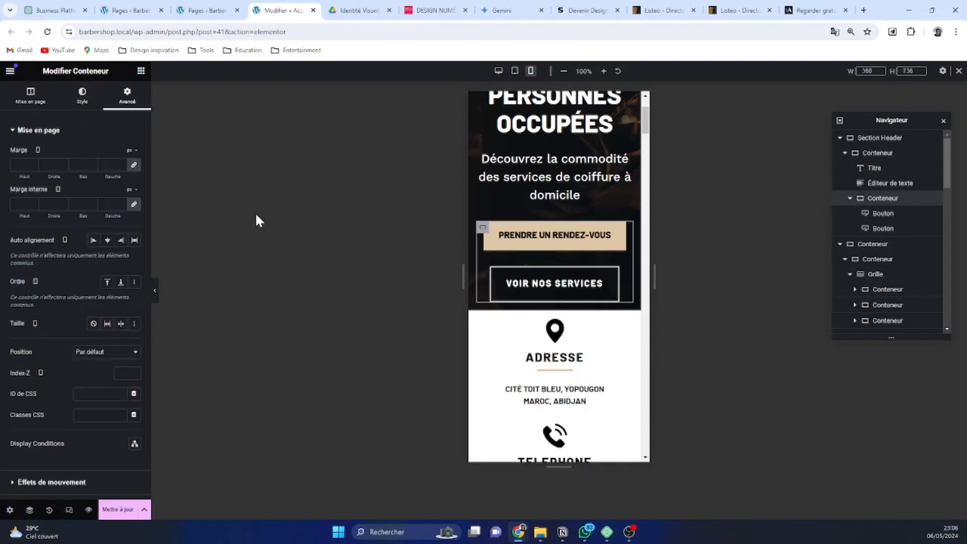
{"action": "left_click", "coordinate": [35, 98]}
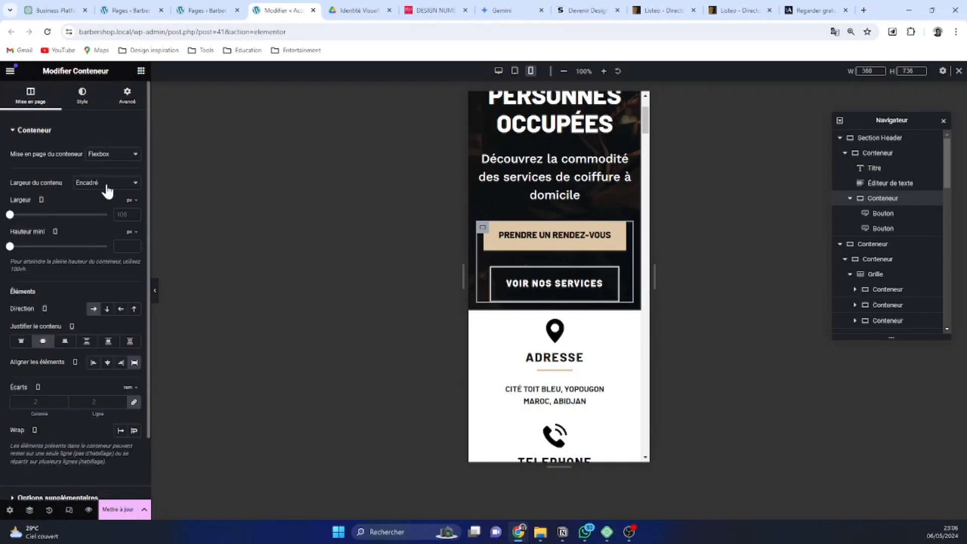
{"action": "left_click", "coordinate": [106, 311]}
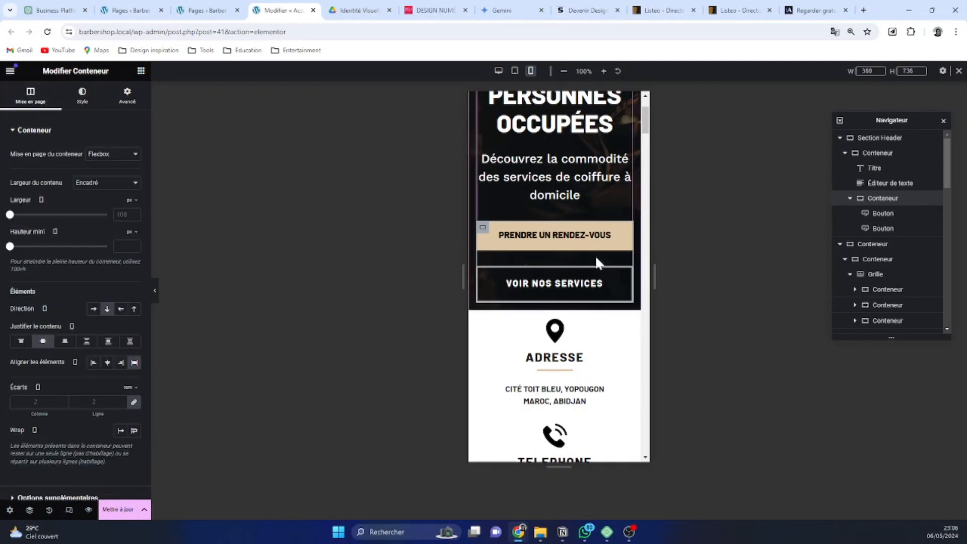
{"action": "left_click", "coordinate": [123, 397]}
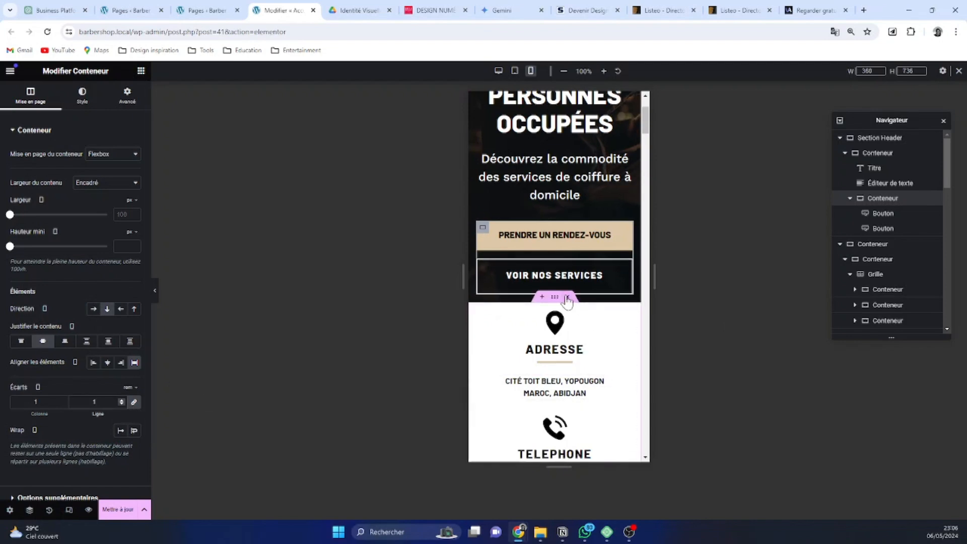
{"action": "scroll", "coordinate": [568, 301], "scroll_direction": "up", "scroll_amount": 2}
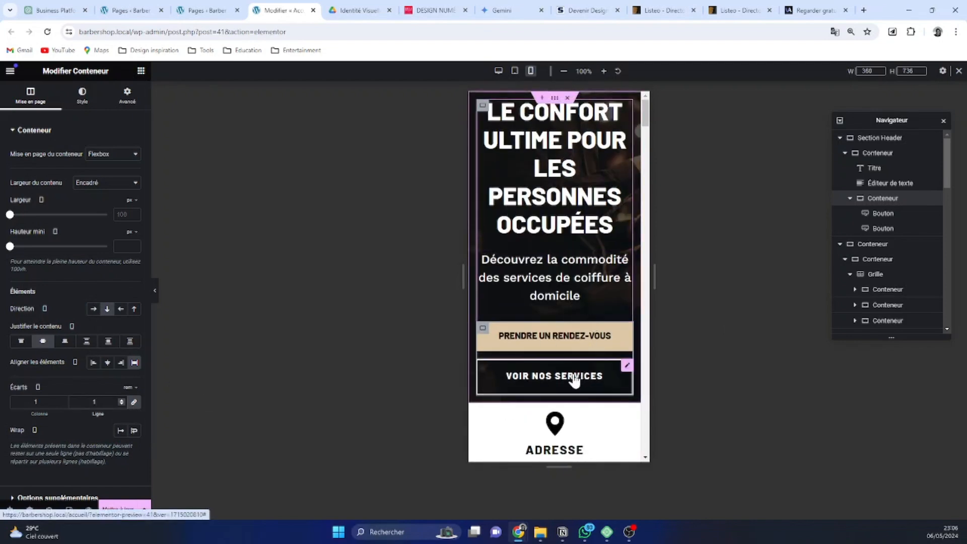
Compare the hero button container's row direction on mobile with the column direction, ending on column.
{"action": "left_click", "coordinate": [546, 343]}
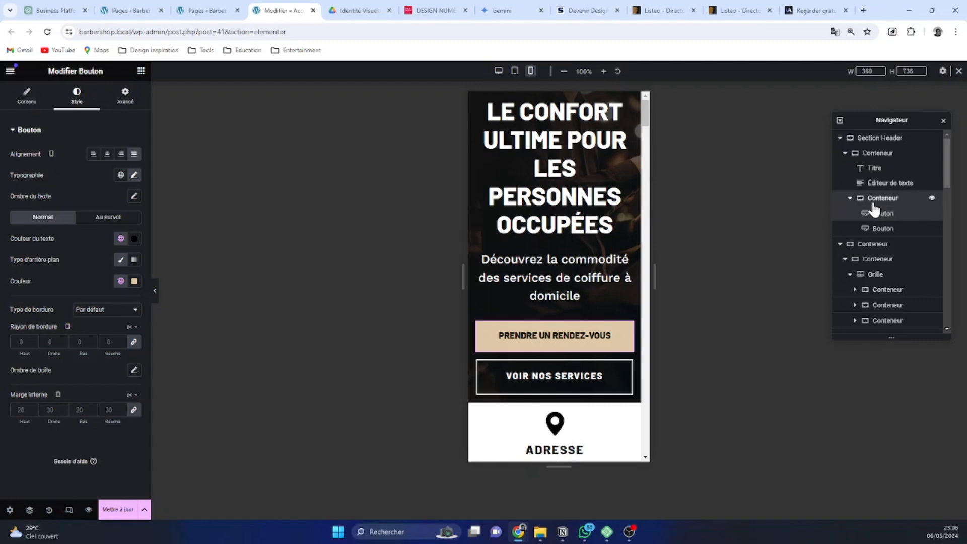
{"action": "left_click", "coordinate": [874, 203]}
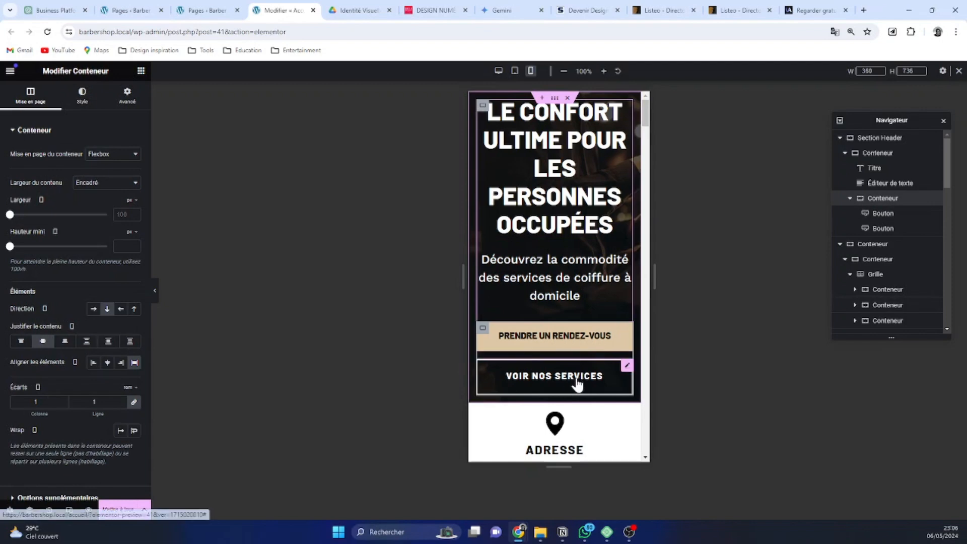
{"action": "left_click", "coordinate": [94, 309]}
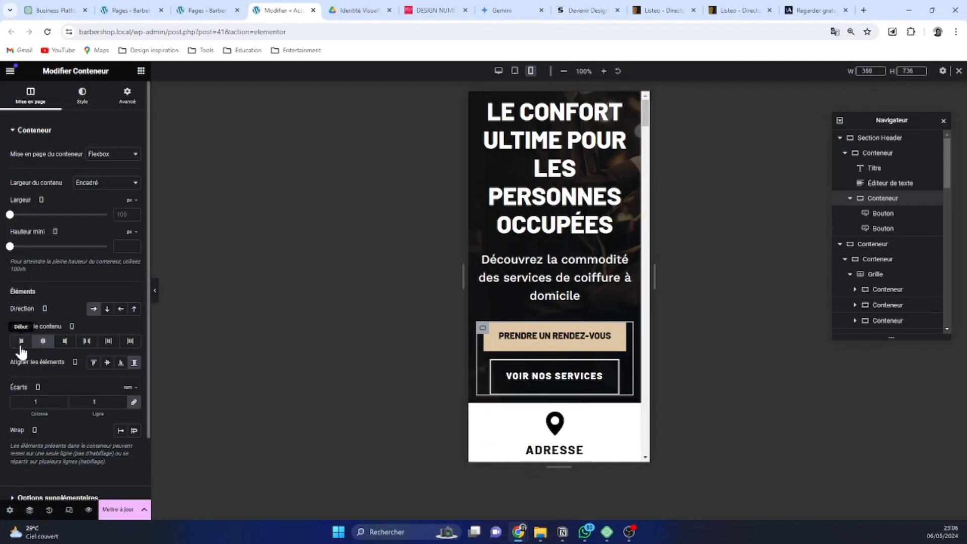
{"action": "left_click", "coordinate": [108, 309]}
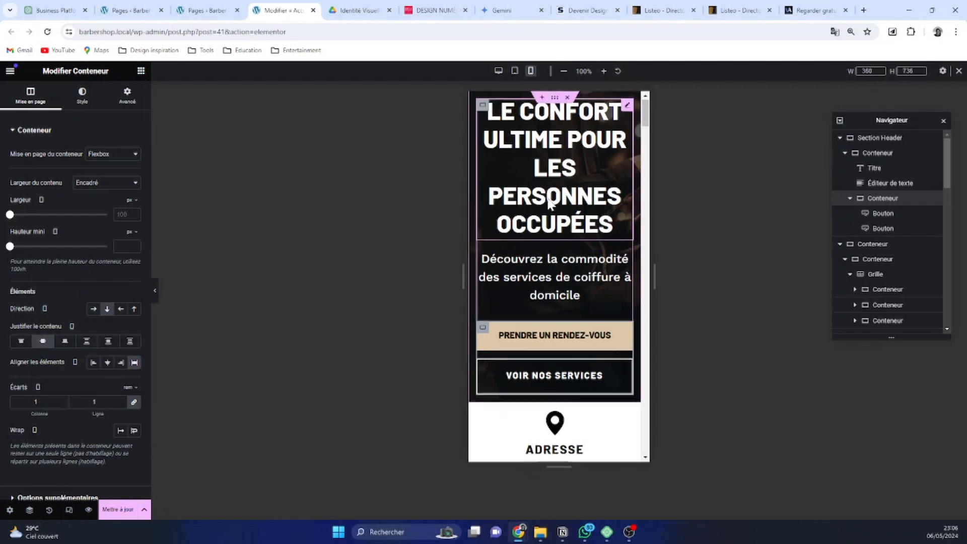
Set the mobile padding of the contact section's inner container to 1 rem on top and 0 on the other sides.
{"action": "scroll", "coordinate": [549, 270], "scroll_direction": "down", "scroll_amount": 4}
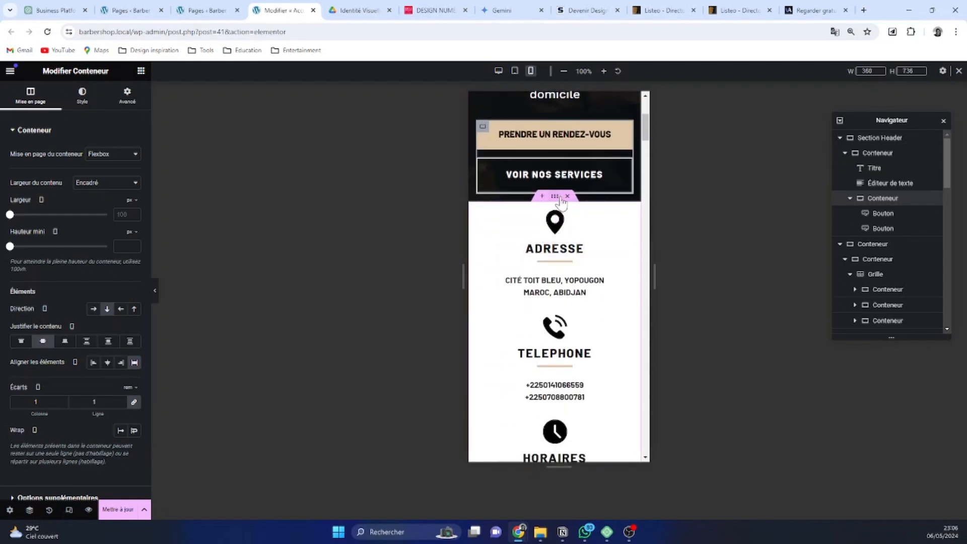
{"action": "left_click", "coordinate": [877, 244]}
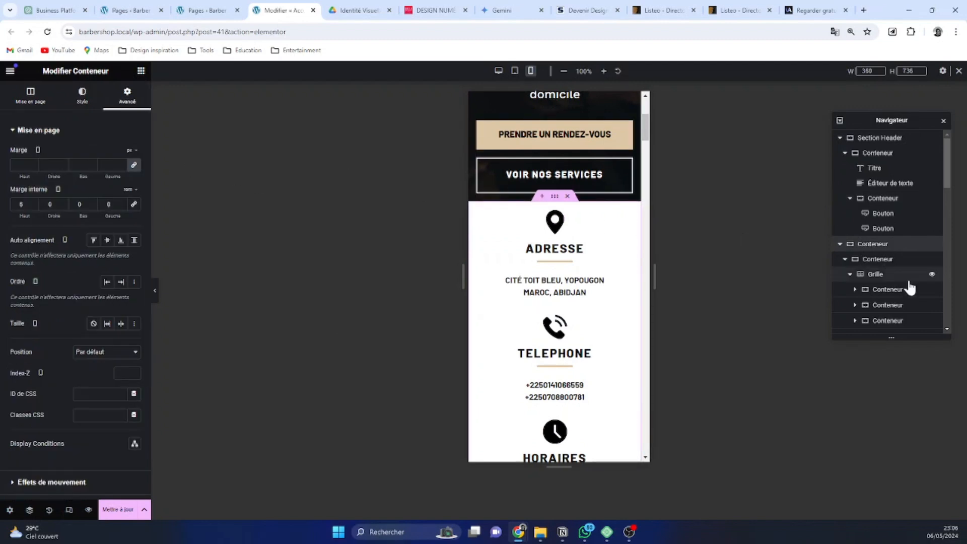
{"action": "left_click", "coordinate": [901, 260]}
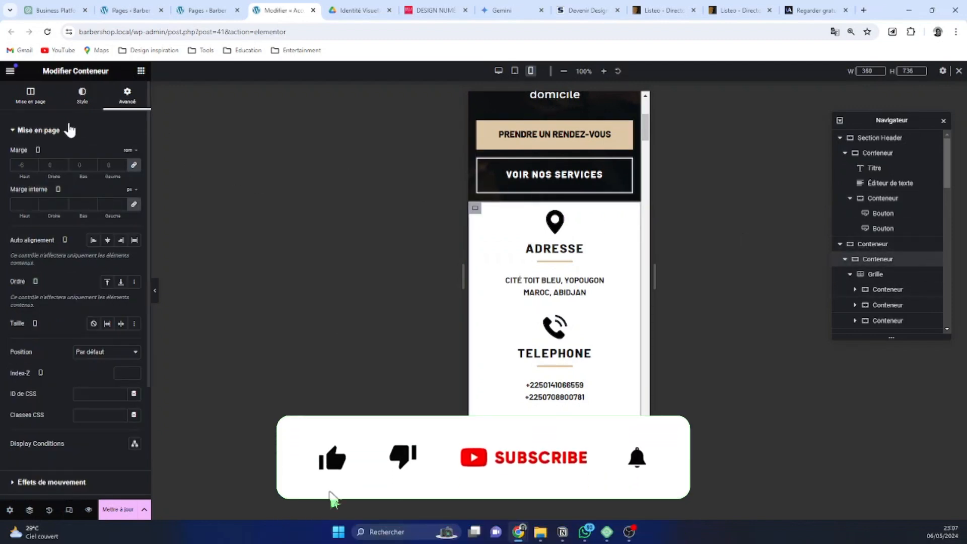
{"action": "left_click", "coordinate": [130, 190]}
{"action": "left_click", "coordinate": [129, 211]}
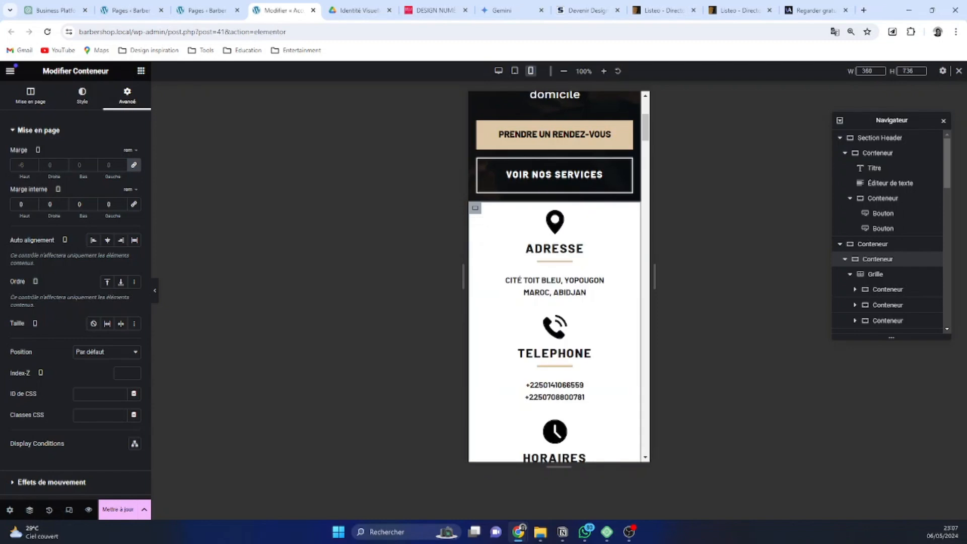
{"action": "left_click", "coordinate": [33, 202]}
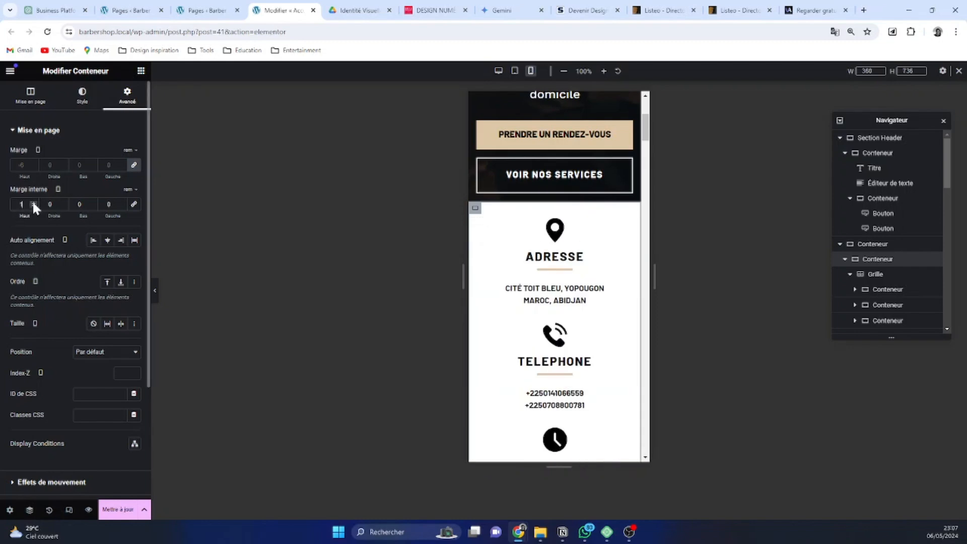
Set the mobile top and bottom padding of the contact section's inner container to 2 rem.
{"action": "left_click", "coordinate": [33, 202]}
{"action": "scroll", "coordinate": [633, 327], "scroll_direction": "down", "scroll_amount": 6}
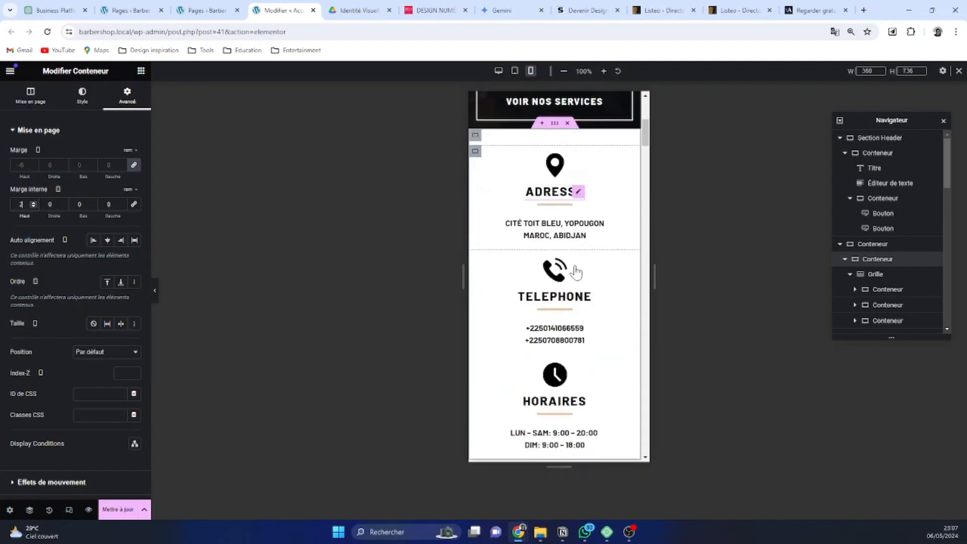
{"action": "scroll", "coordinate": [554, 233], "scroll_direction": "up", "scroll_amount": 5}
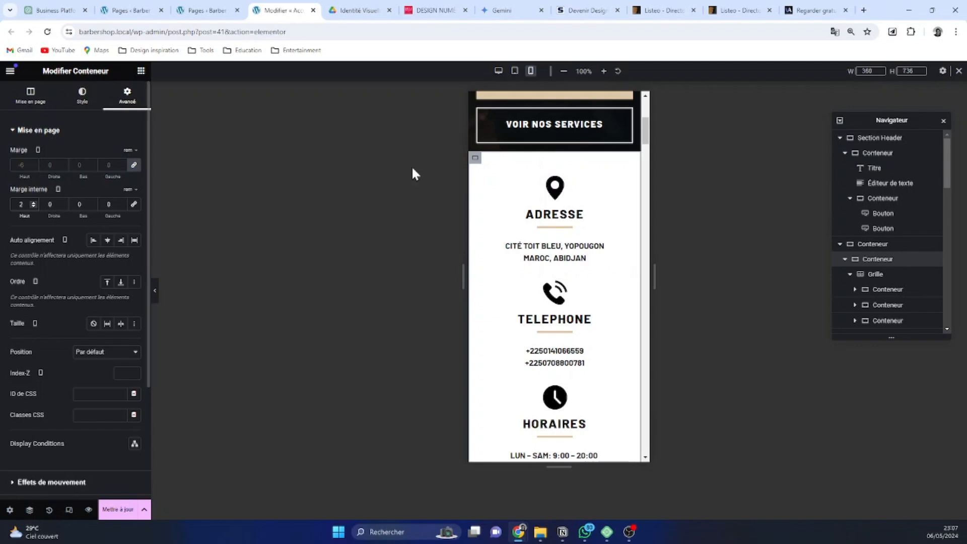
{"action": "scroll", "coordinate": [618, 211], "scroll_direction": "down", "scroll_amount": 2}
{"action": "scroll", "coordinate": [619, 216], "scroll_direction": "up", "scroll_amount": 4}
{"action": "scroll", "coordinate": [616, 216], "scroll_direction": "down", "scroll_amount": 5}
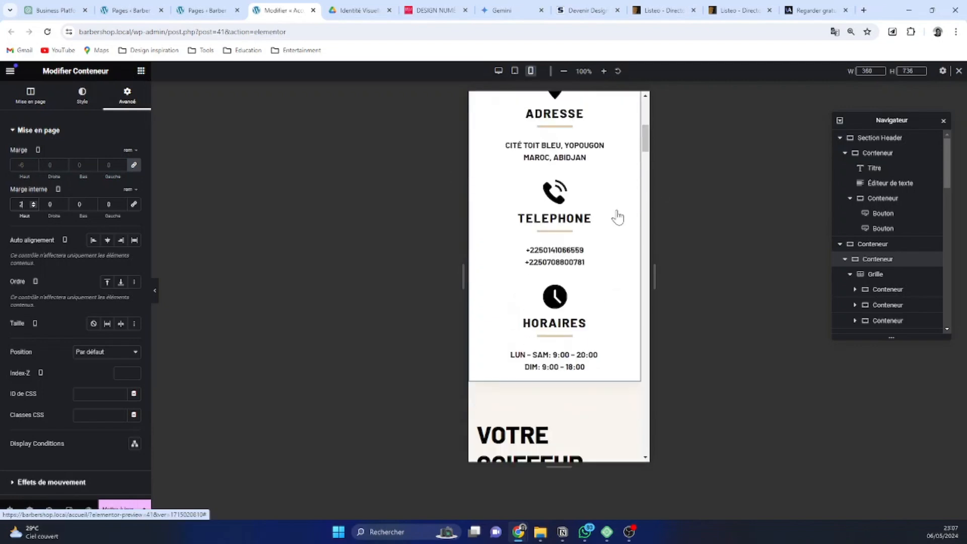
{"action": "scroll", "coordinate": [595, 247], "scroll_direction": "up", "scroll_amount": 3}
{"action": "scroll", "coordinate": [593, 253], "scroll_direction": "up", "scroll_amount": 1}
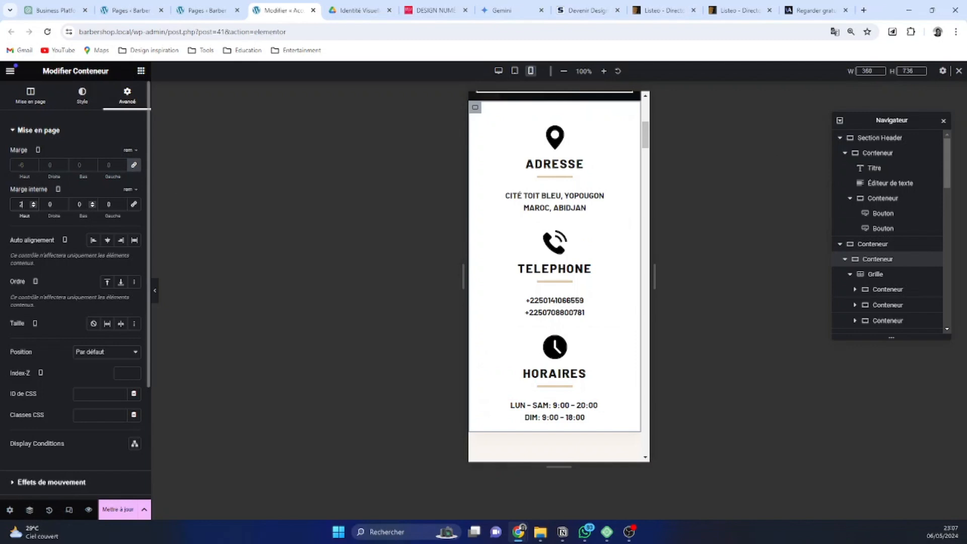
{"action": "left_click", "coordinate": [94, 202]}
{"action": "left_click", "coordinate": [93, 202]}
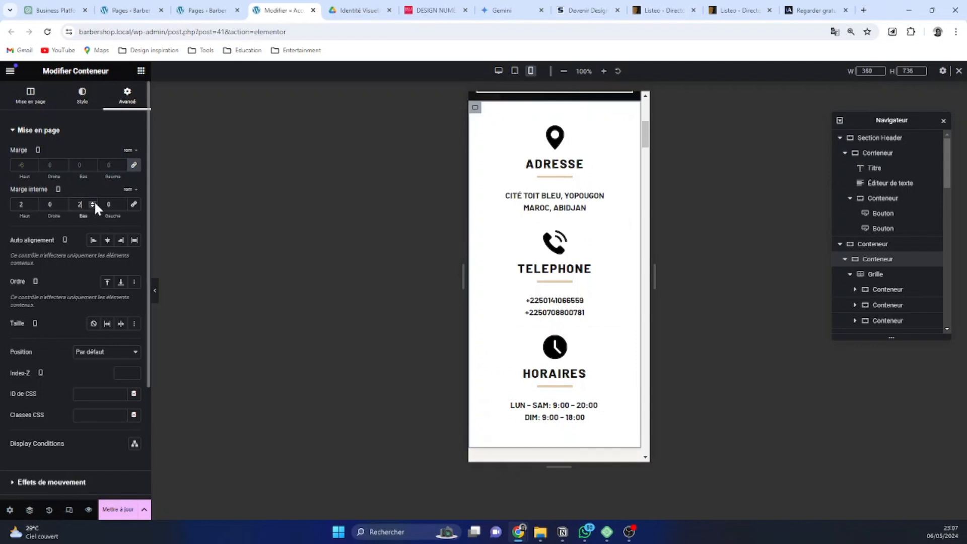
Set the mobile padding of the Nos services container to 3 rem on top and bottom and 1 rem on the sides.
{"action": "scroll", "coordinate": [576, 242], "scroll_direction": "down", "scroll_amount": 5}
{"action": "scroll", "coordinate": [576, 242], "scroll_direction": "down", "scroll_amount": 4}
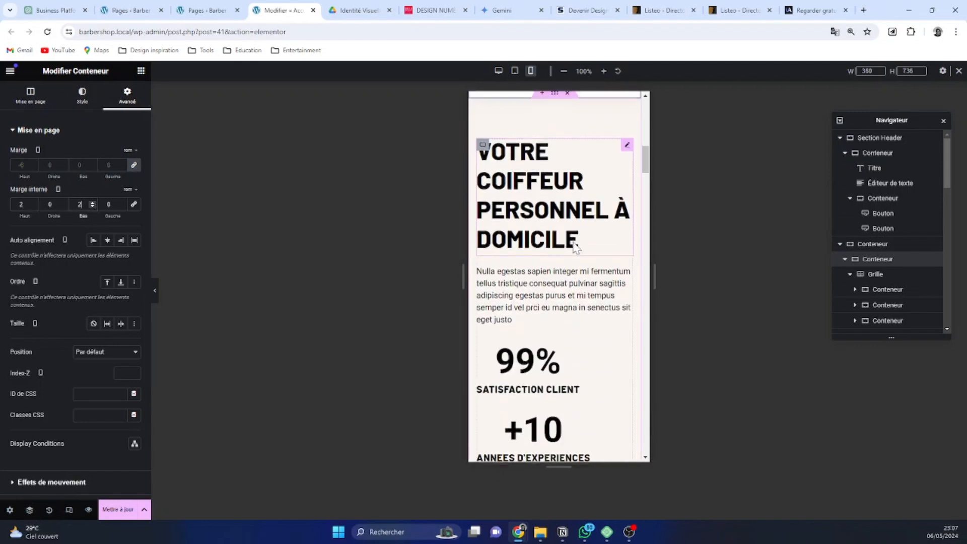
{"action": "scroll", "coordinate": [555, 174], "scroll_direction": "up", "scroll_amount": 3}
{"action": "scroll", "coordinate": [555, 173], "scroll_direction": "down", "scroll_amount": 3}
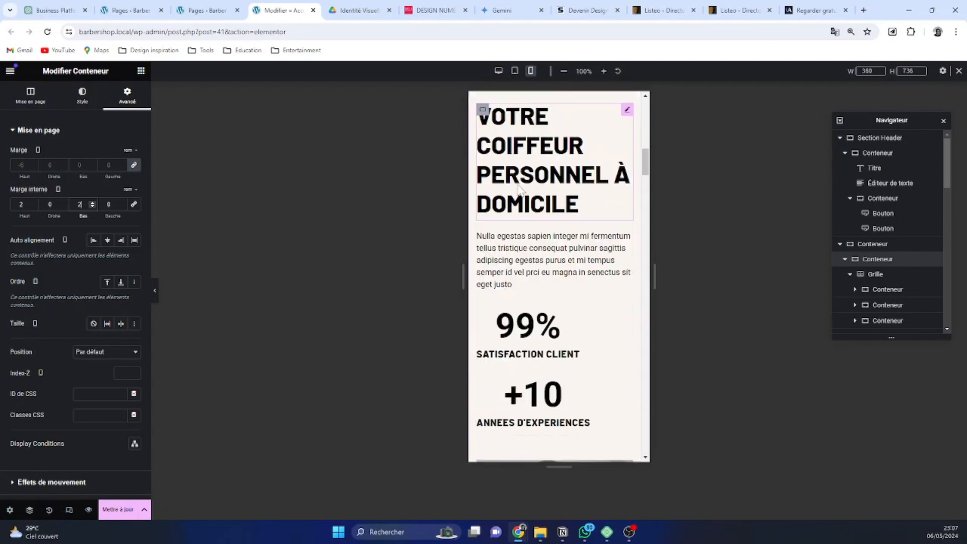
{"action": "scroll", "coordinate": [527, 281], "scroll_direction": "down", "scroll_amount": 4}
{"action": "scroll", "coordinate": [538, 248], "scroll_direction": "down", "scroll_amount": 4}
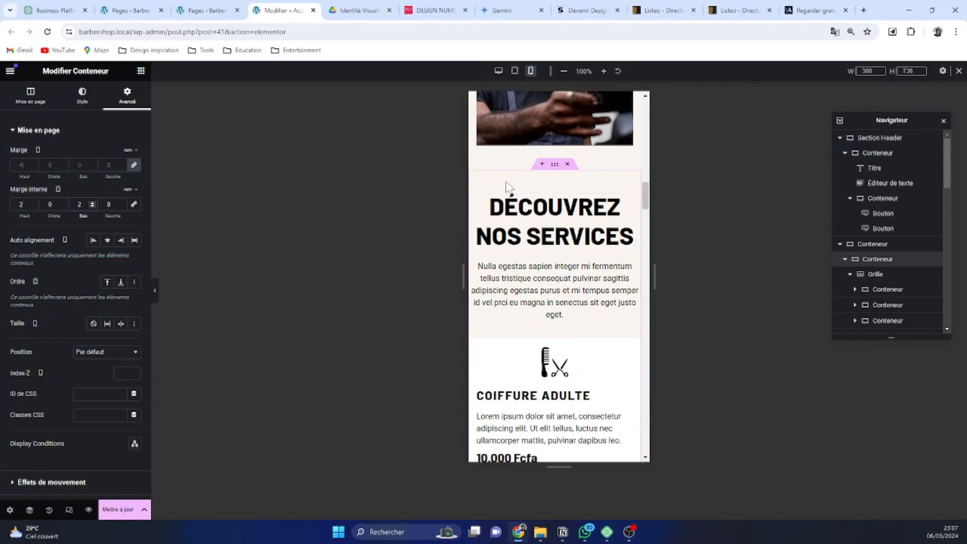
{"action": "left_click", "coordinate": [556, 165]}
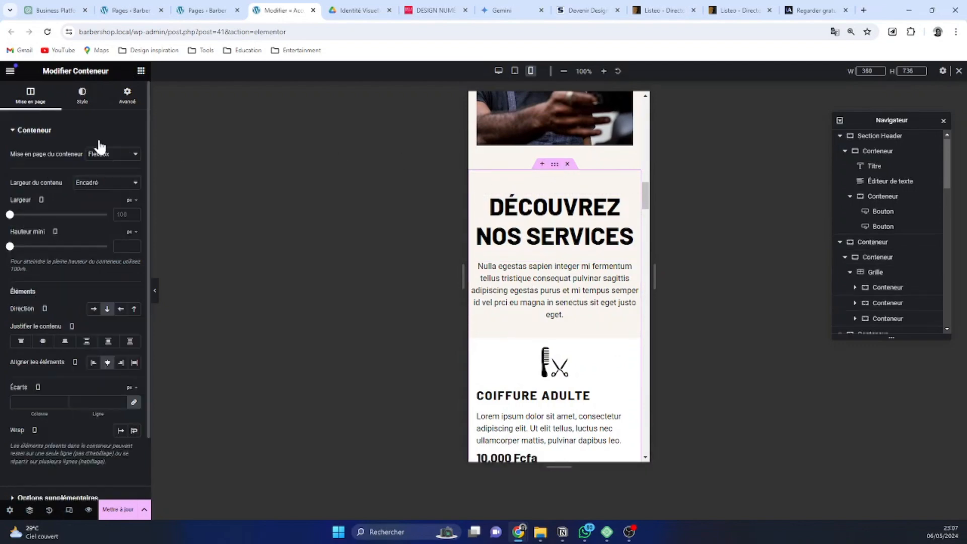
{"action": "left_click", "coordinate": [125, 97]}
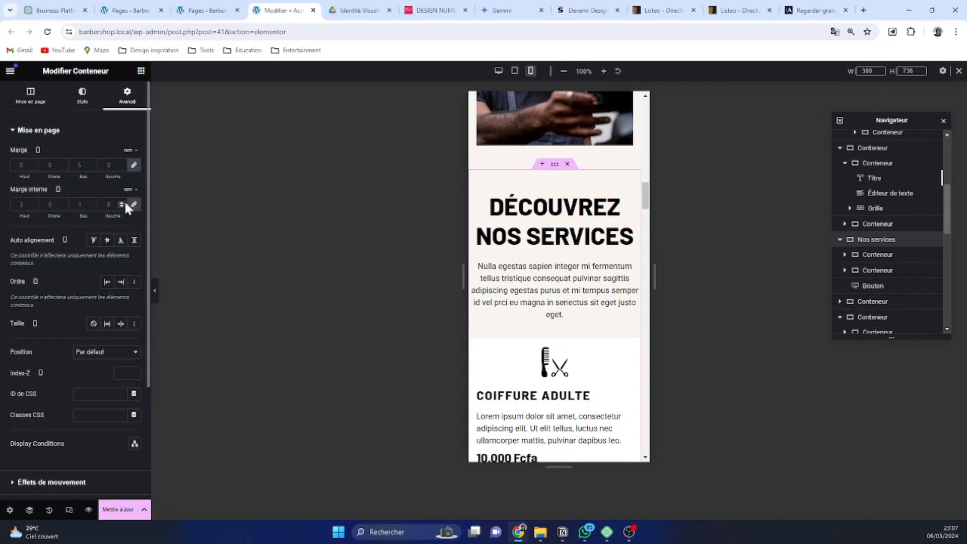
{"action": "left_click", "coordinate": [122, 202]}
{"action": "left_click", "coordinate": [135, 205]}
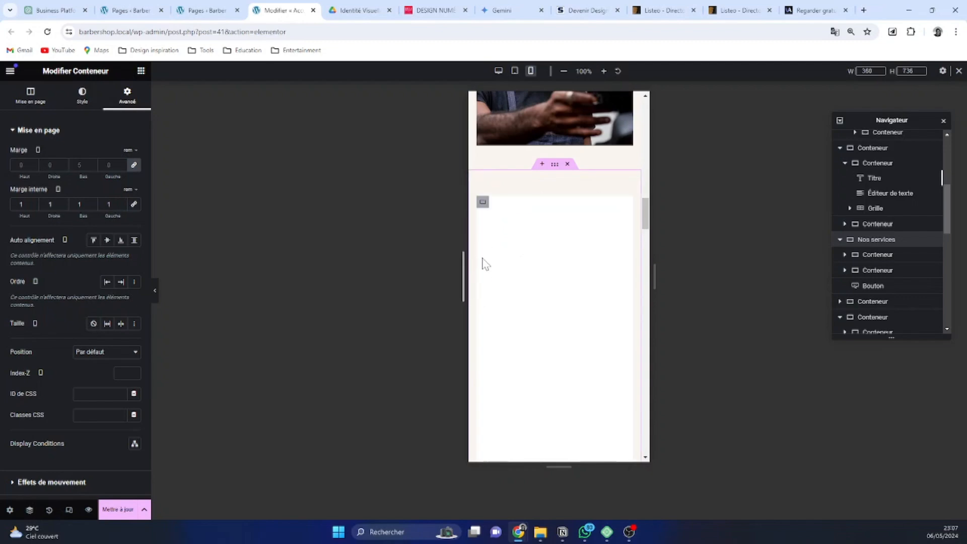
{"action": "left_click", "coordinate": [33, 202]}
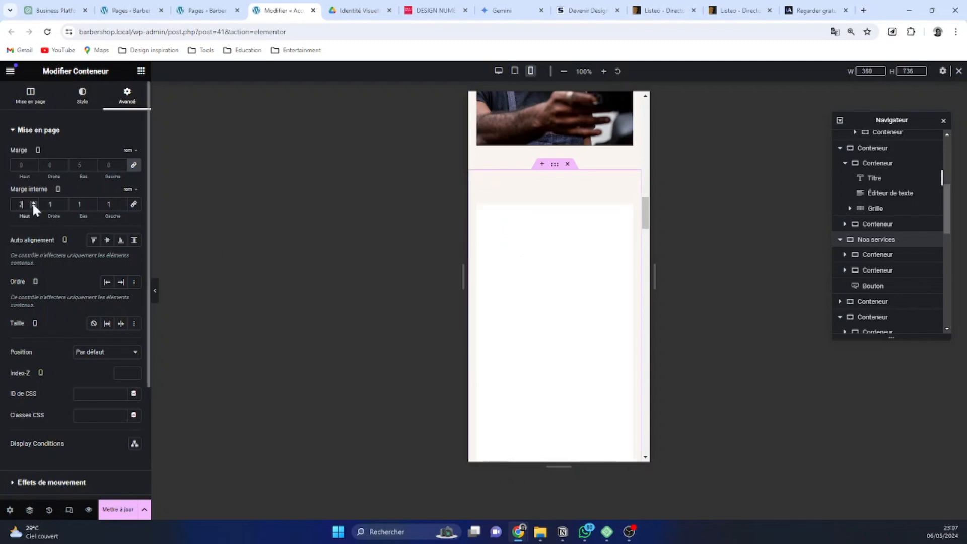
{"action": "left_click", "coordinate": [33, 203]}
{"action": "left_click", "coordinate": [93, 202]}
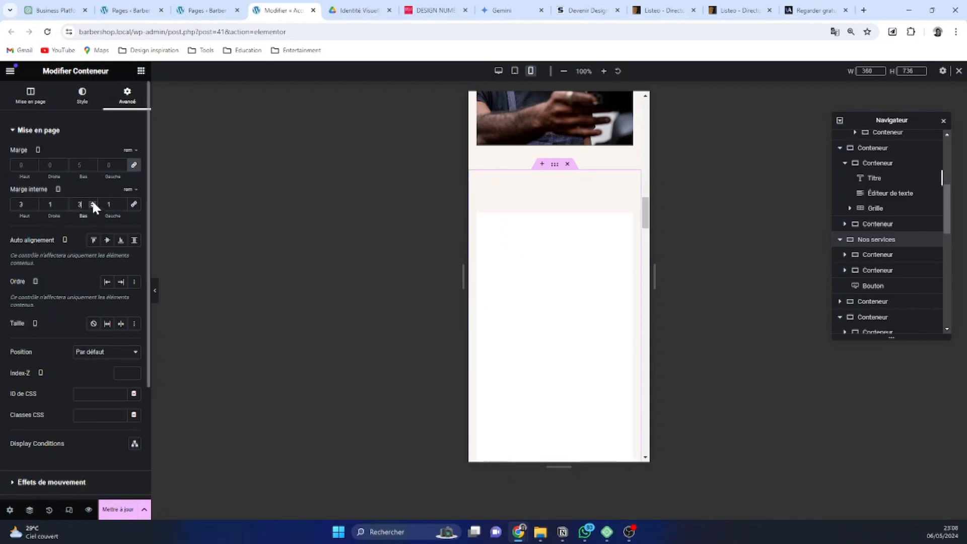
{"action": "left_click", "coordinate": [92, 202]}
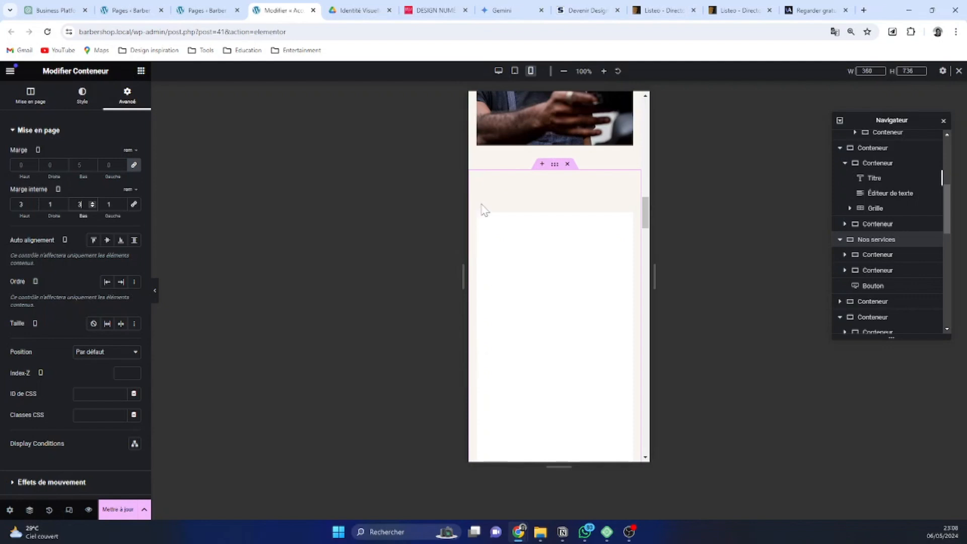
Set the background overlay opacity of the "Faites l'expérience du luxe" container to 0.5.
{"action": "scroll", "coordinate": [624, 237], "scroll_direction": "down", "scroll_amount": 5}
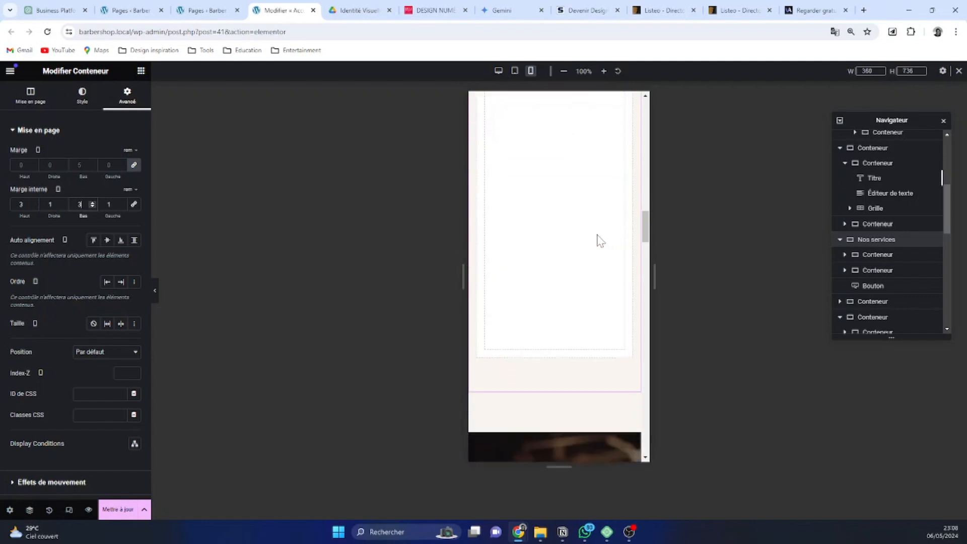
{"action": "scroll", "coordinate": [592, 247], "scroll_direction": "down", "scroll_amount": 4}
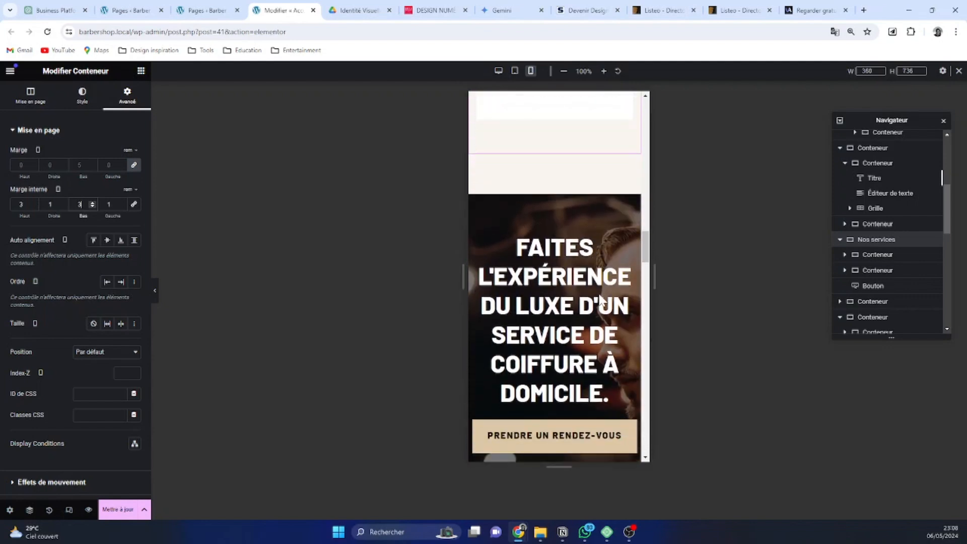
{"action": "scroll", "coordinate": [554, 272], "scroll_direction": "down", "scroll_amount": 1}
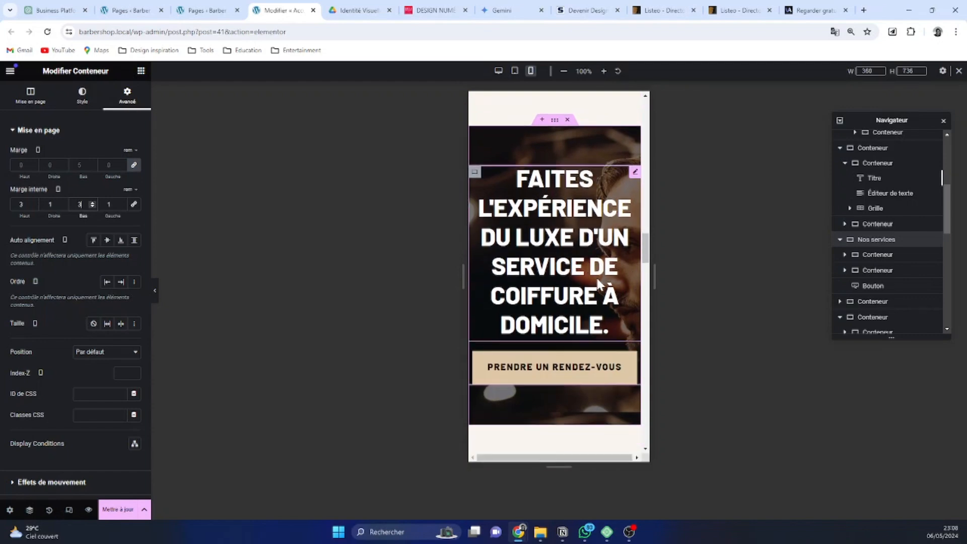
{"action": "scroll", "coordinate": [584, 302], "scroll_direction": "down", "scroll_amount": 4}
{"action": "scroll", "coordinate": [577, 277], "scroll_direction": "up", "scroll_amount": 4}
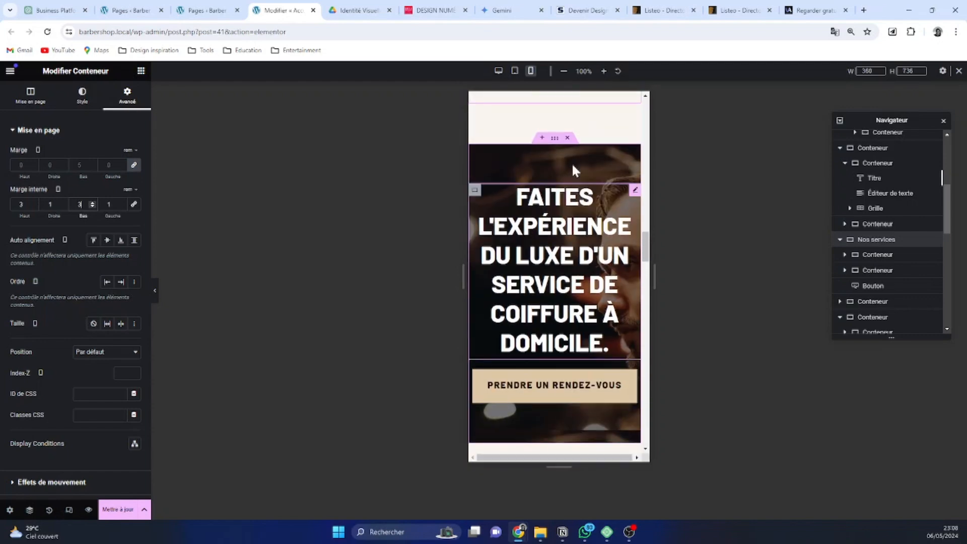
{"action": "left_click", "coordinate": [557, 142]}
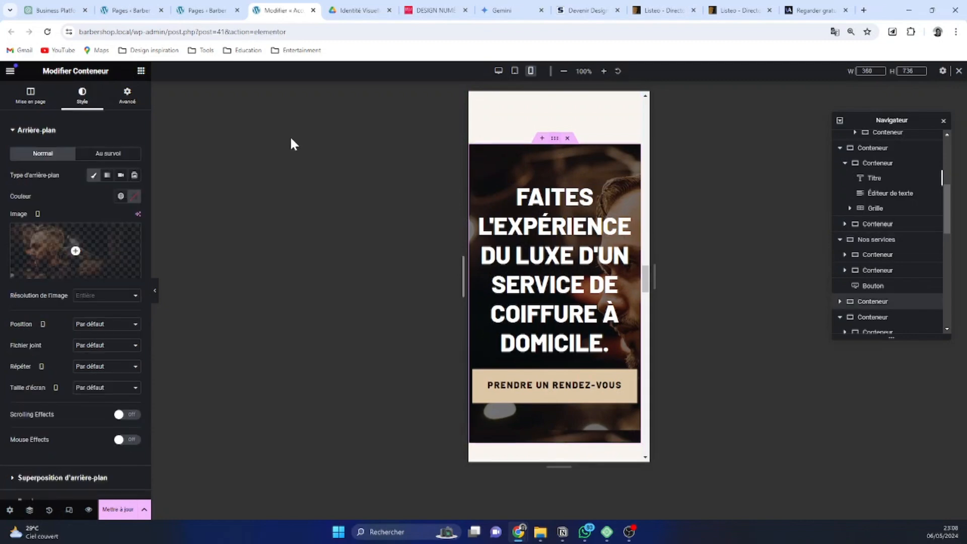
{"action": "scroll", "coordinate": [69, 450], "scroll_direction": "down", "scroll_amount": 1}
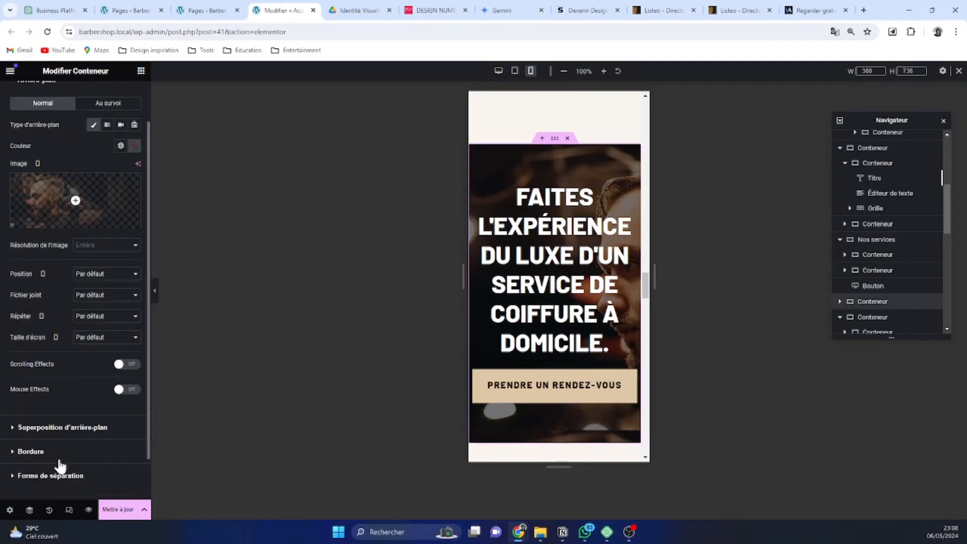
{"action": "left_click", "coordinate": [59, 428]}
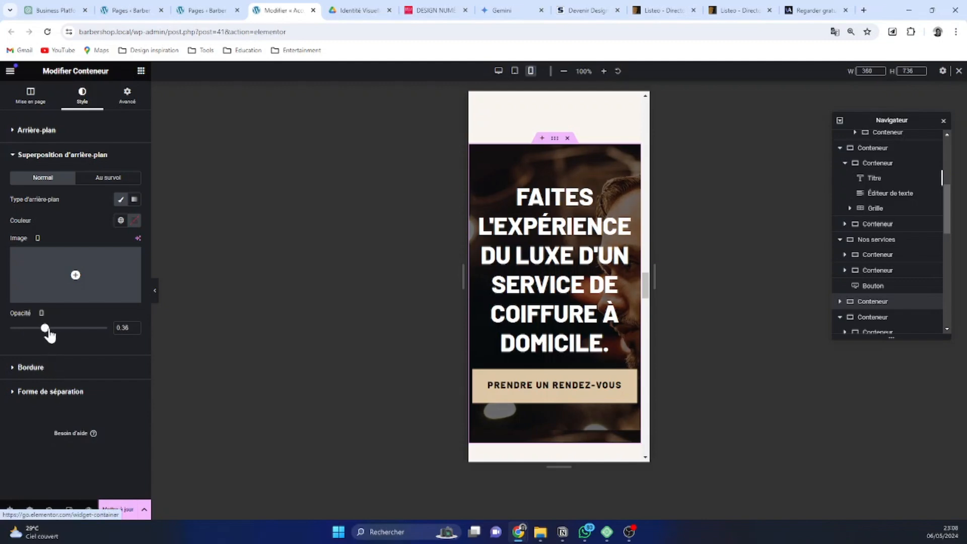
{"action": "left_click_drag", "start_coordinate": [49, 335], "coordinate": [57, 336]}
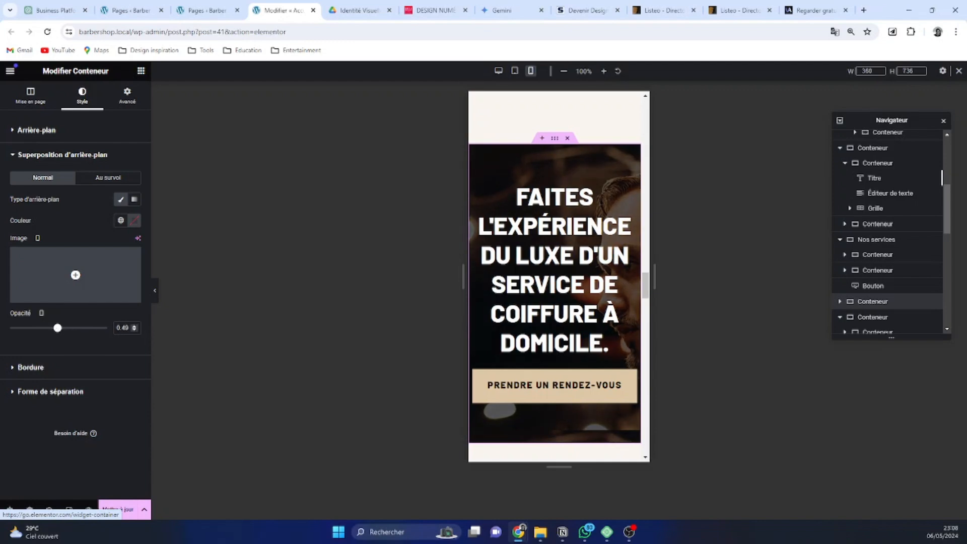
{"action": "left_click", "coordinate": [135, 326]}
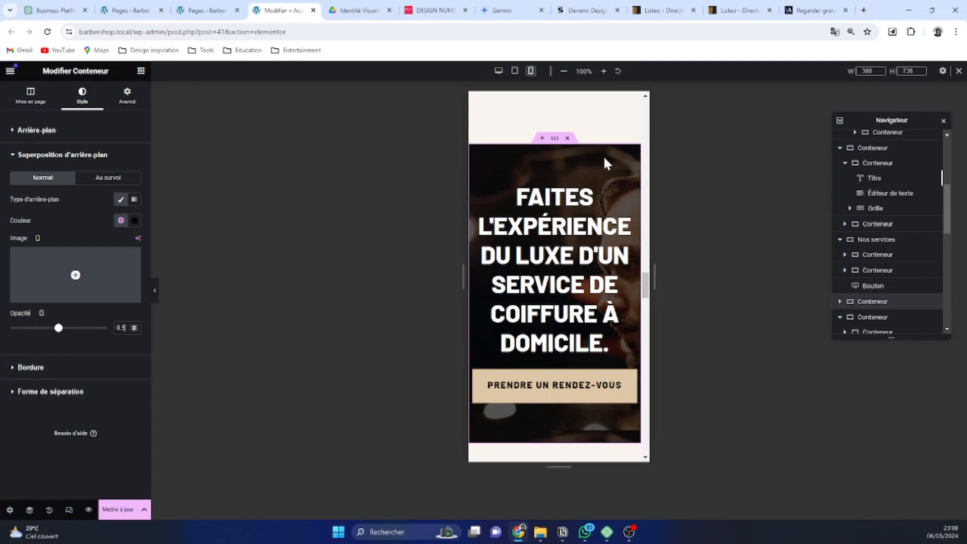
Examine the mobile layout of the services section, from its heading and service cards to its appointment button.
{"action": "scroll", "coordinate": [558, 150], "scroll_direction": "up", "scroll_amount": 10}
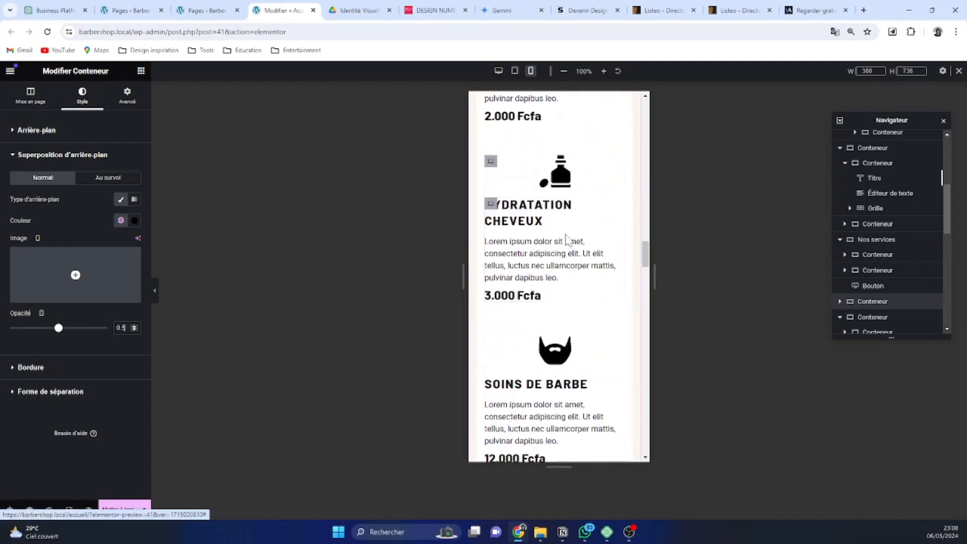
{"action": "scroll", "coordinate": [568, 259], "scroll_direction": "up", "scroll_amount": 10}
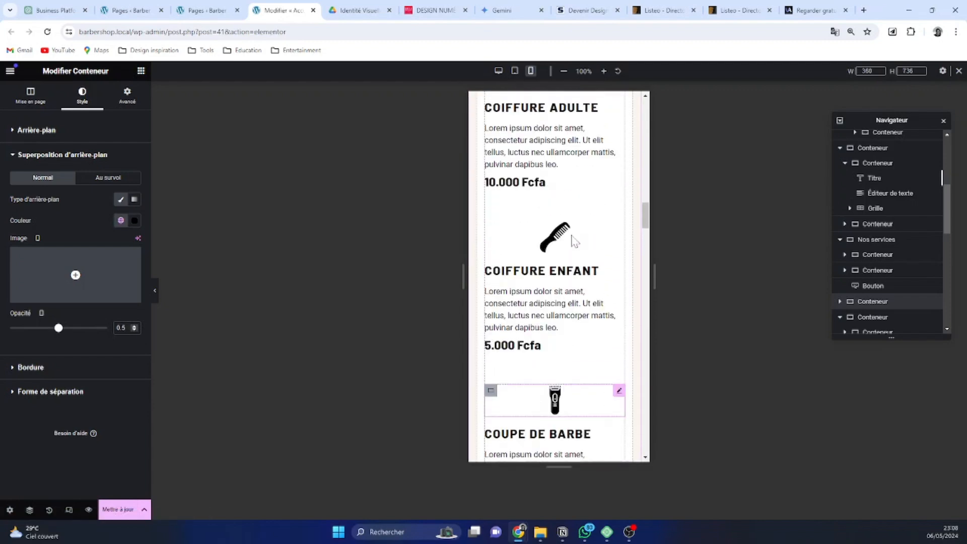
{"action": "scroll", "coordinate": [574, 241], "scroll_direction": "up", "scroll_amount": 3}
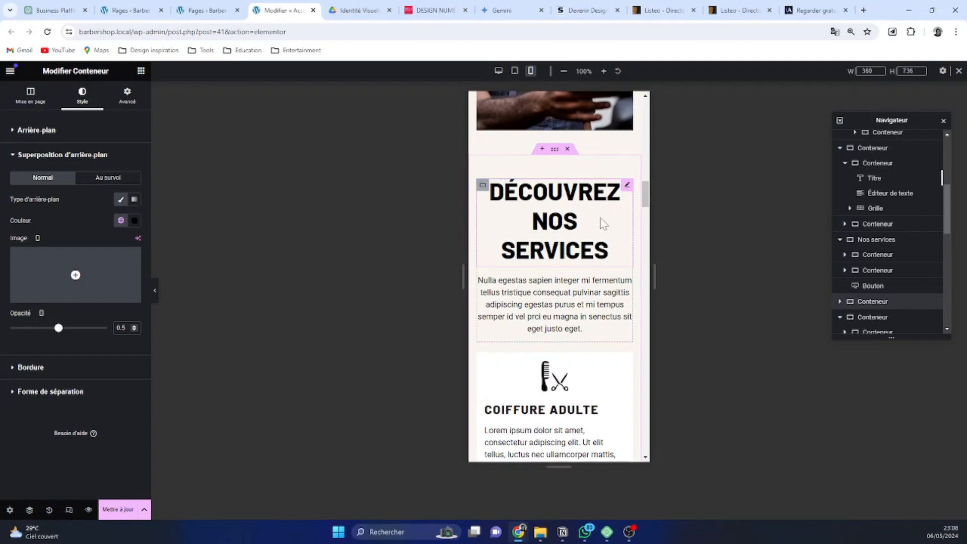
{"action": "scroll", "coordinate": [604, 223], "scroll_direction": "up", "scroll_amount": 5}
{"action": "scroll", "coordinate": [588, 244], "scroll_direction": "down", "scroll_amount": 9}
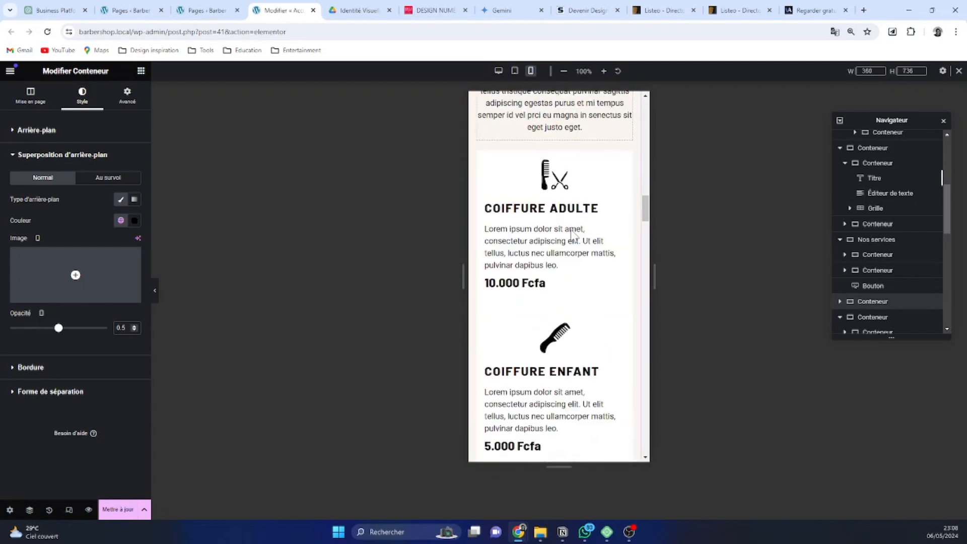
{"action": "scroll", "coordinate": [527, 245], "scroll_direction": "down", "scroll_amount": 8}
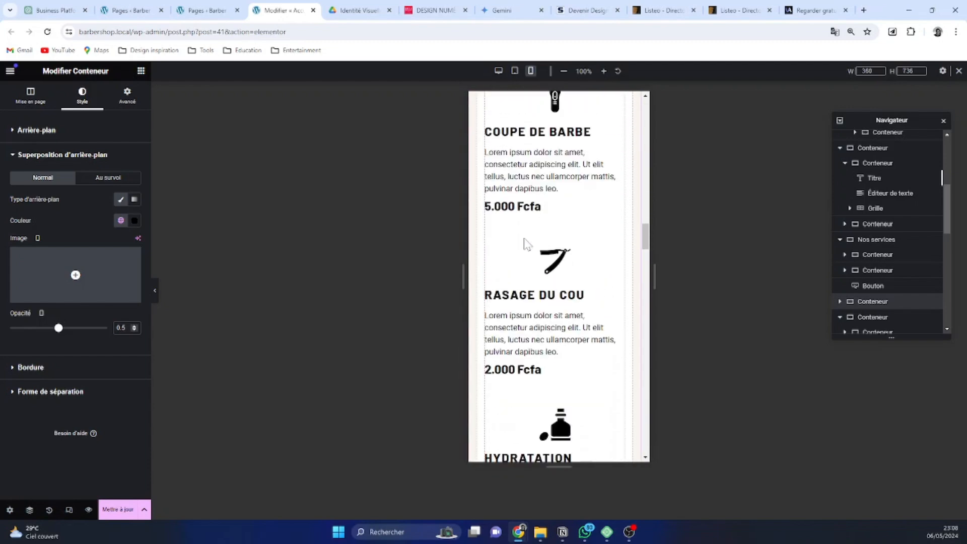
{"action": "scroll", "coordinate": [534, 212], "scroll_direction": "up", "scroll_amount": 5}
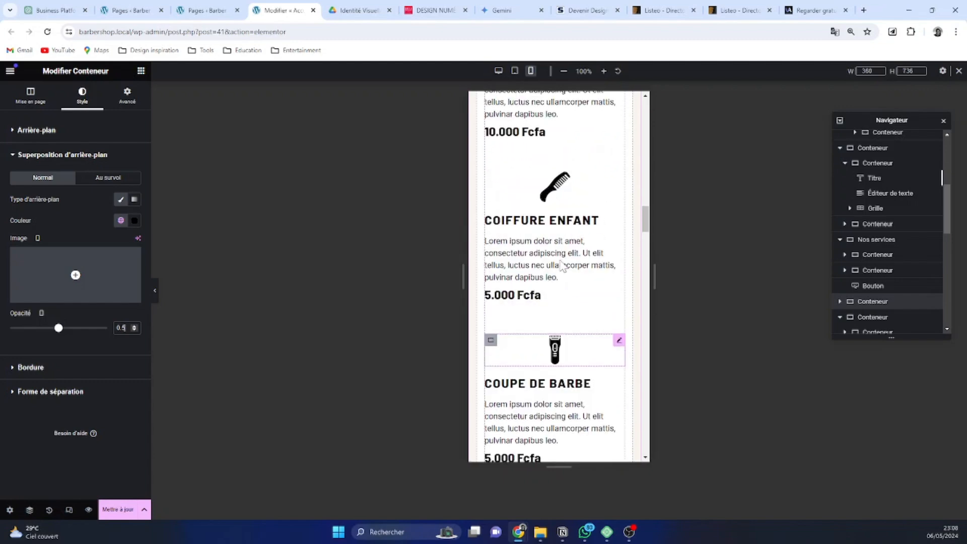
{"action": "scroll", "coordinate": [524, 166], "scroll_direction": "up", "scroll_amount": 3}
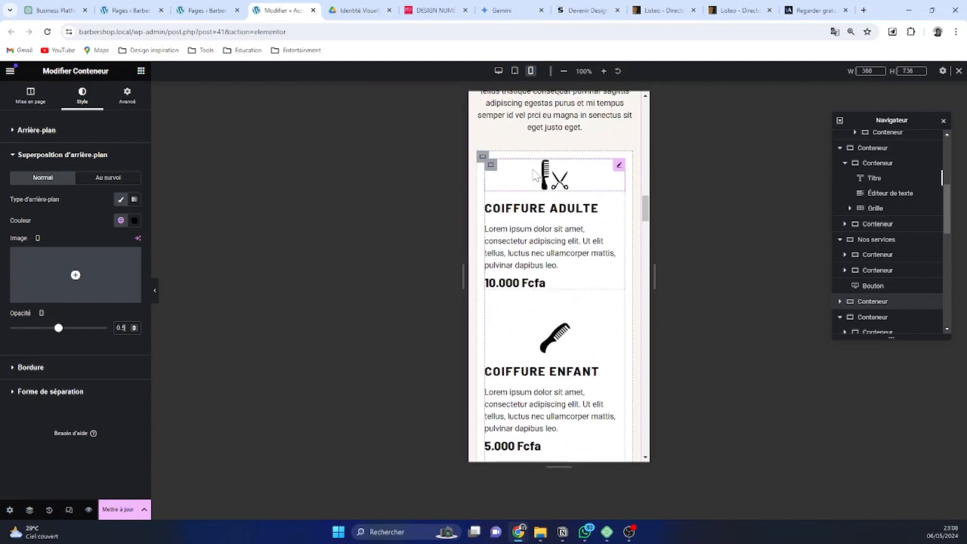
{"action": "scroll", "coordinate": [552, 346], "scroll_direction": "down", "scroll_amount": 6}
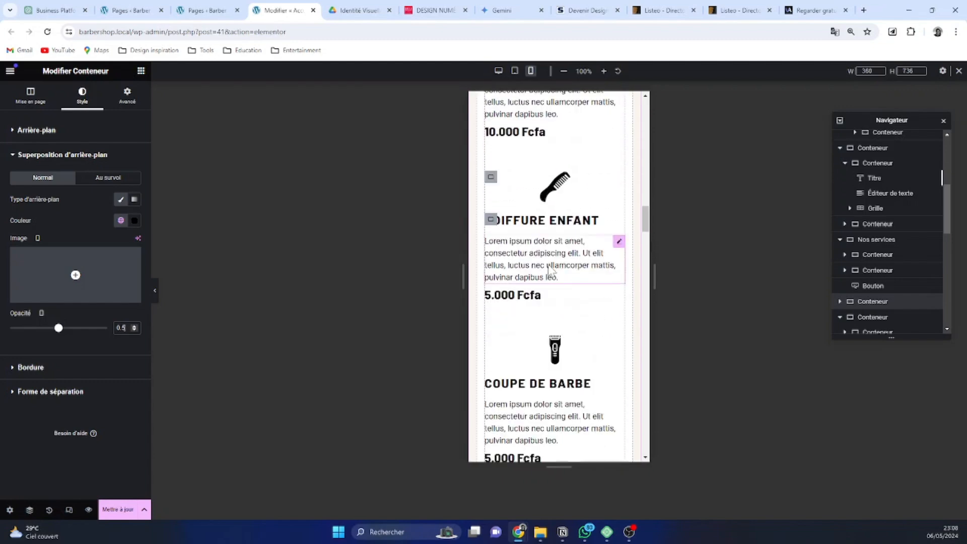
{"action": "scroll", "coordinate": [532, 317], "scroll_direction": "down", "scroll_amount": 10}
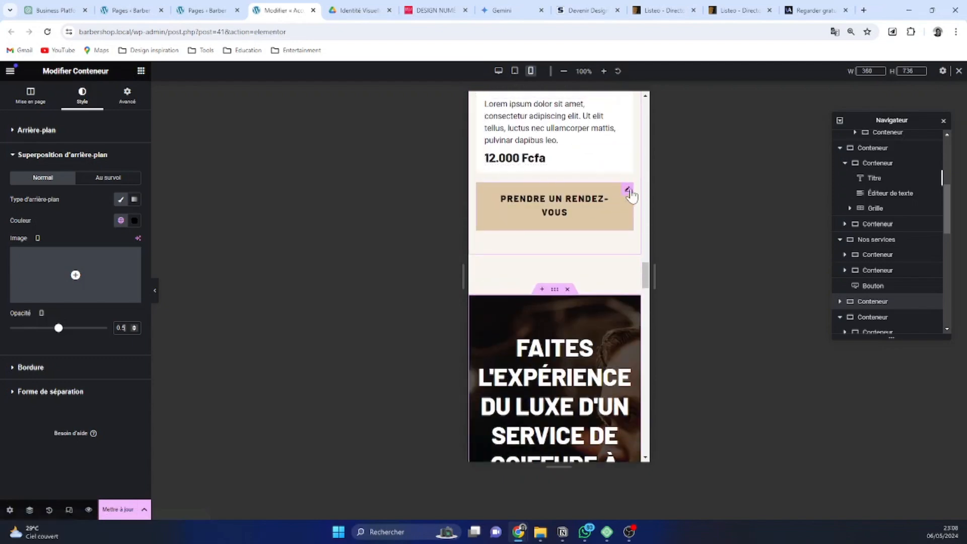
Copy the hero section's appointment button and paste its style onto the appointment button in the services section.
{"action": "scroll", "coordinate": [626, 211], "scroll_direction": "up", "scroll_amount": 14}
{"action": "scroll", "coordinate": [607, 263], "scroll_direction": "up", "scroll_amount": 15}
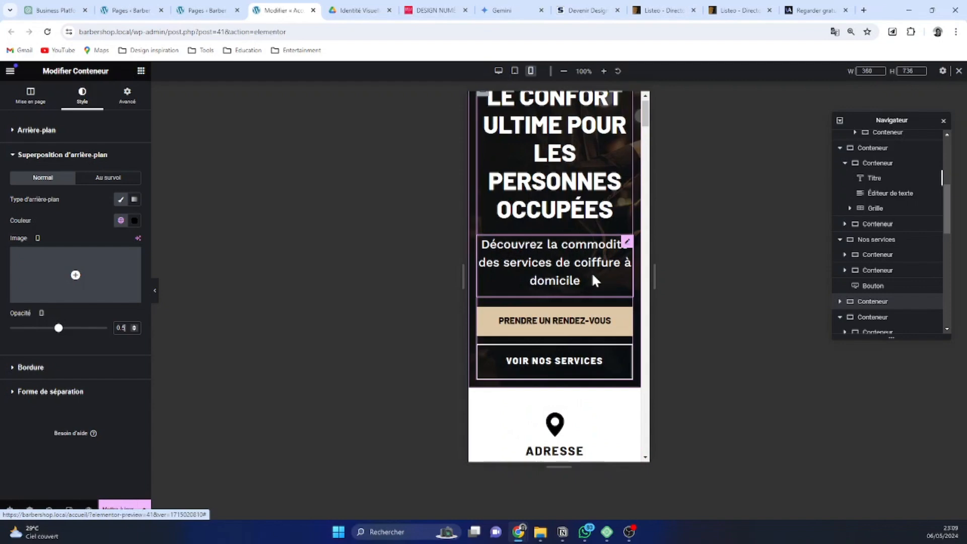
{"action": "right_click", "coordinate": [626, 321]}
{"action": "left_click", "coordinate": [654, 331]}
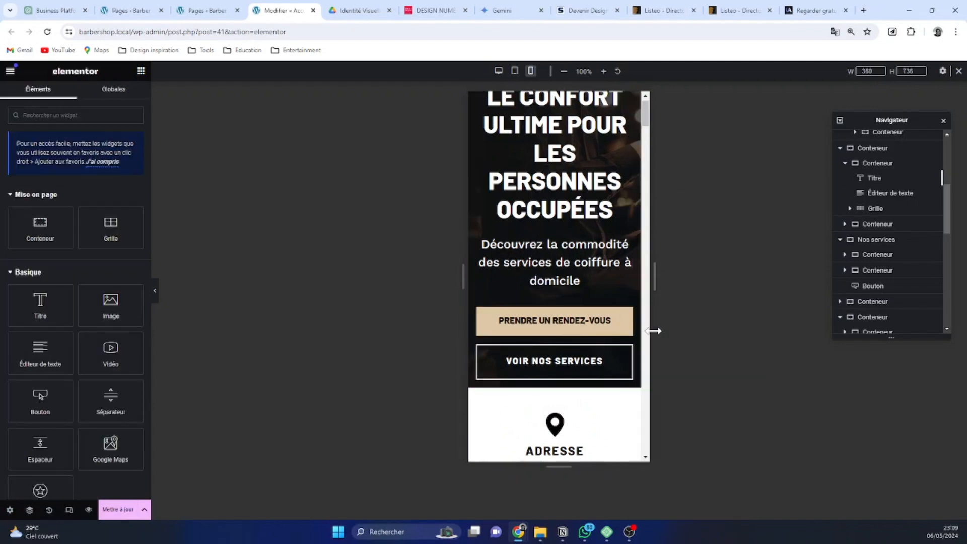
{"action": "scroll", "coordinate": [584, 350], "scroll_direction": "down", "scroll_amount": 15}
{"action": "scroll", "coordinate": [583, 350], "scroll_direction": "down", "scroll_amount": 12}
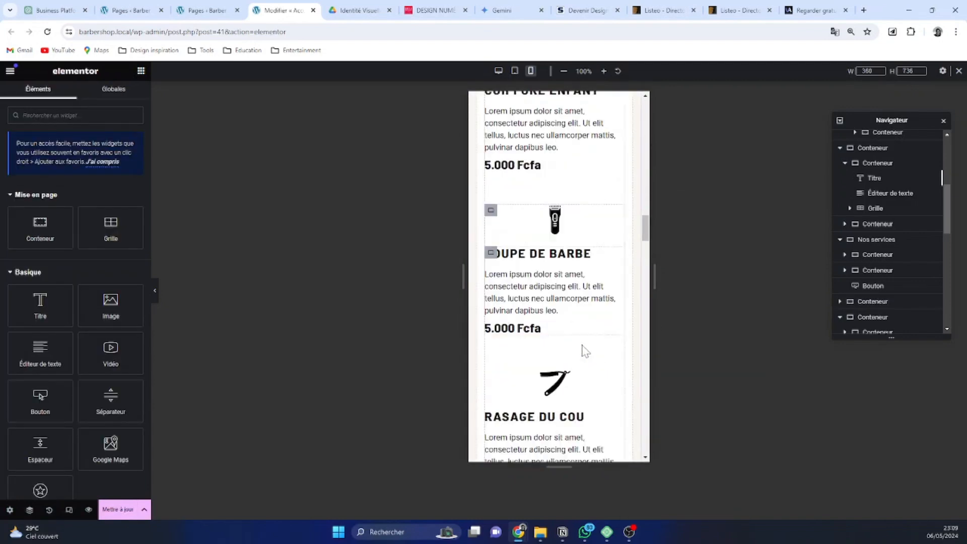
{"action": "scroll", "coordinate": [585, 283], "scroll_direction": "up", "scroll_amount": 3}
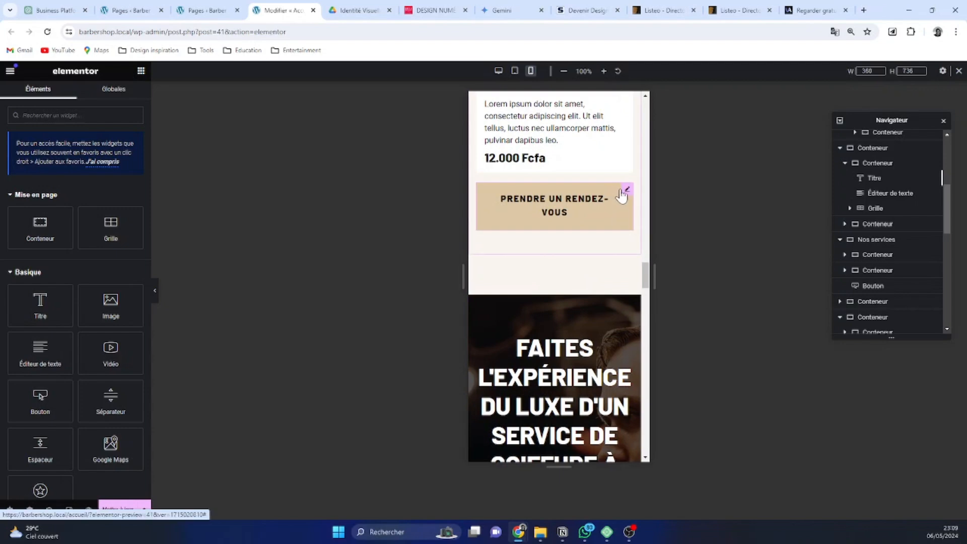
{"action": "right_click", "coordinate": [626, 193]}
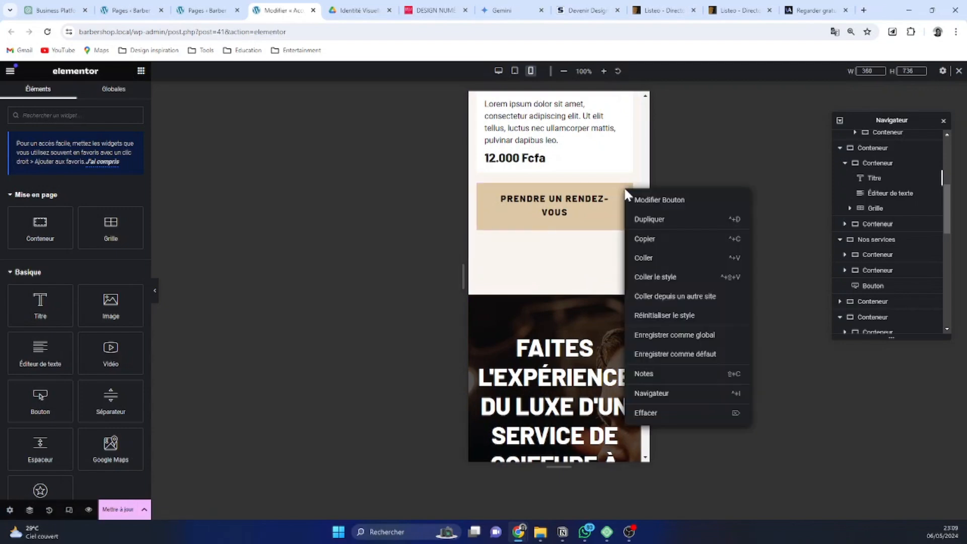
{"action": "left_click", "coordinate": [668, 278]}
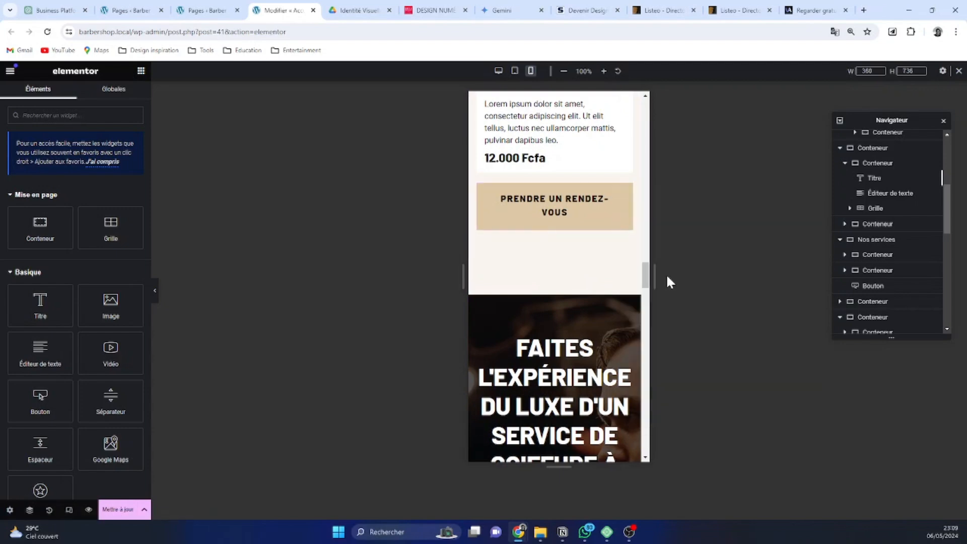
Try to justify the services section's appointment button across the mobile width.
{"action": "left_click", "coordinate": [622, 190]}
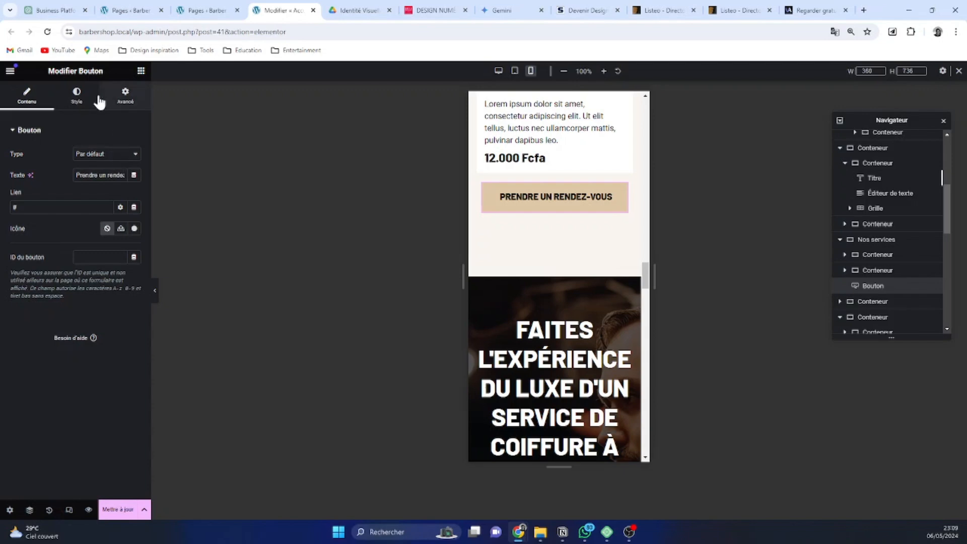
{"action": "left_click", "coordinate": [76, 96]}
{"action": "left_click", "coordinate": [135, 154]}
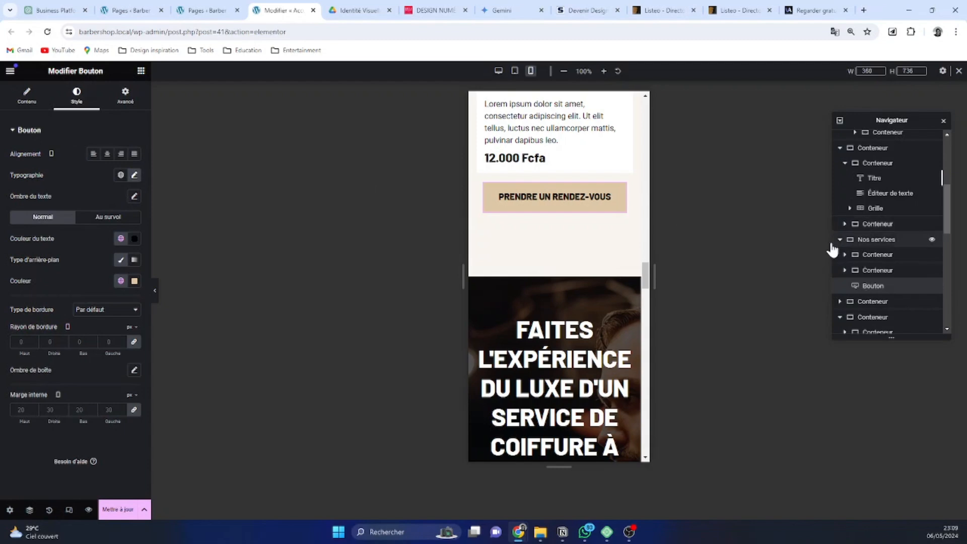
Set the mobile item alignment of the Nos services container to stretched.
{"action": "left_click", "coordinate": [876, 242]}
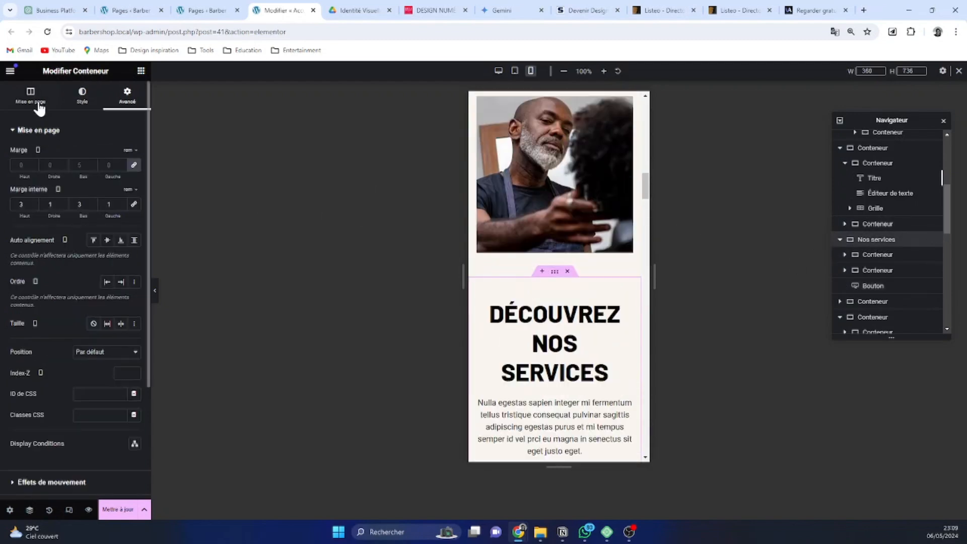
{"action": "left_click", "coordinate": [39, 104]}
{"action": "left_click", "coordinate": [107, 363]}
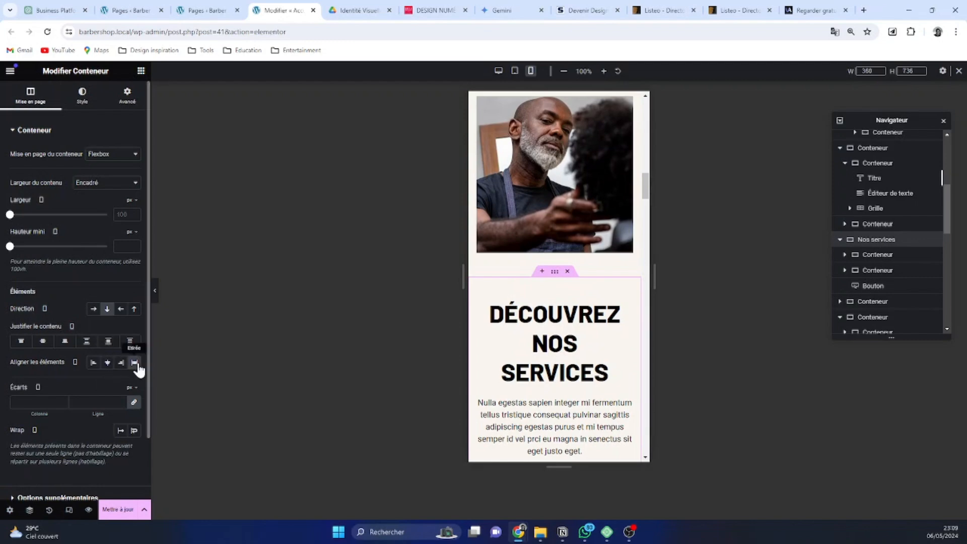
{"action": "left_click", "coordinate": [134, 362]}
Set the alignment of the appointment button below the service cards to justified for mobile.
{"action": "scroll", "coordinate": [559, 360], "scroll_direction": "down", "scroll_amount": 12}
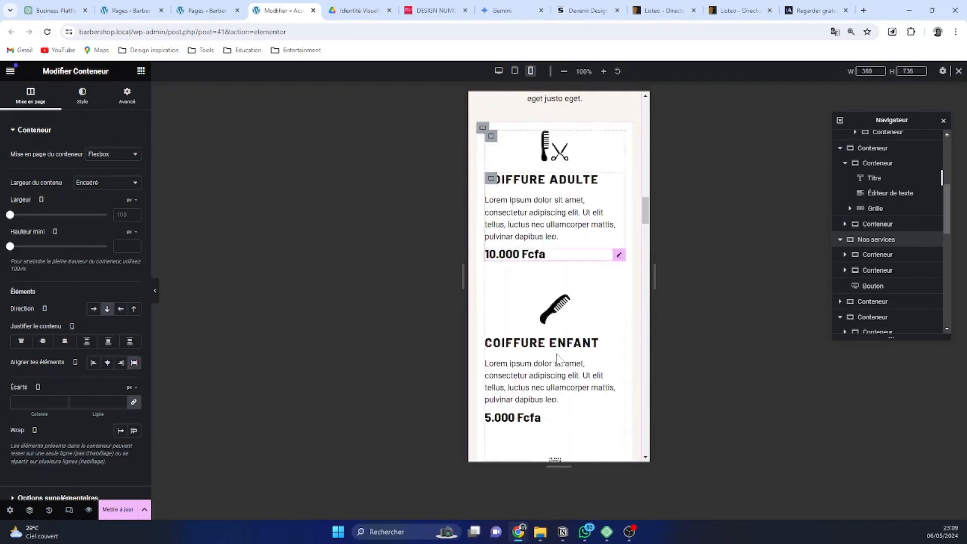
{"action": "scroll", "coordinate": [559, 359], "scroll_direction": "down", "scroll_amount": 10}
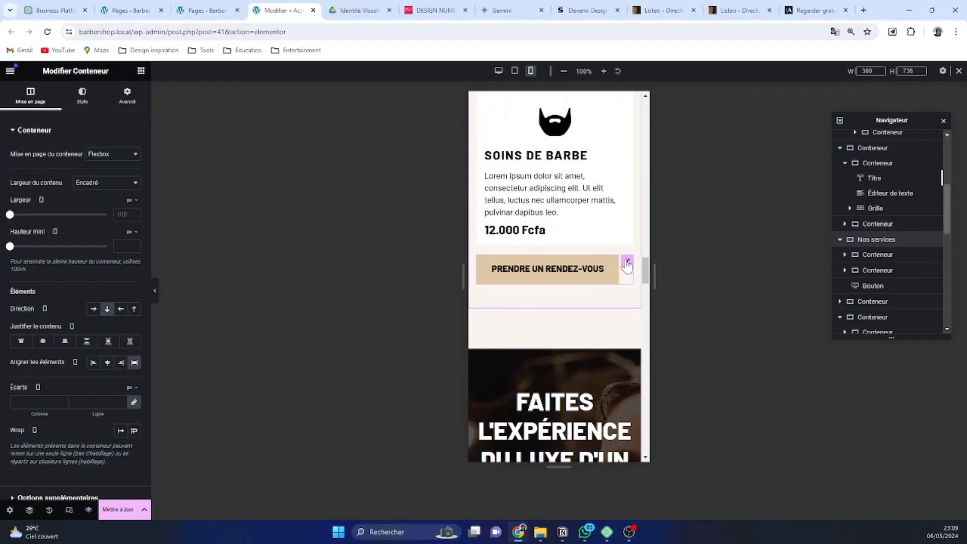
{"action": "left_click", "coordinate": [626, 262]}
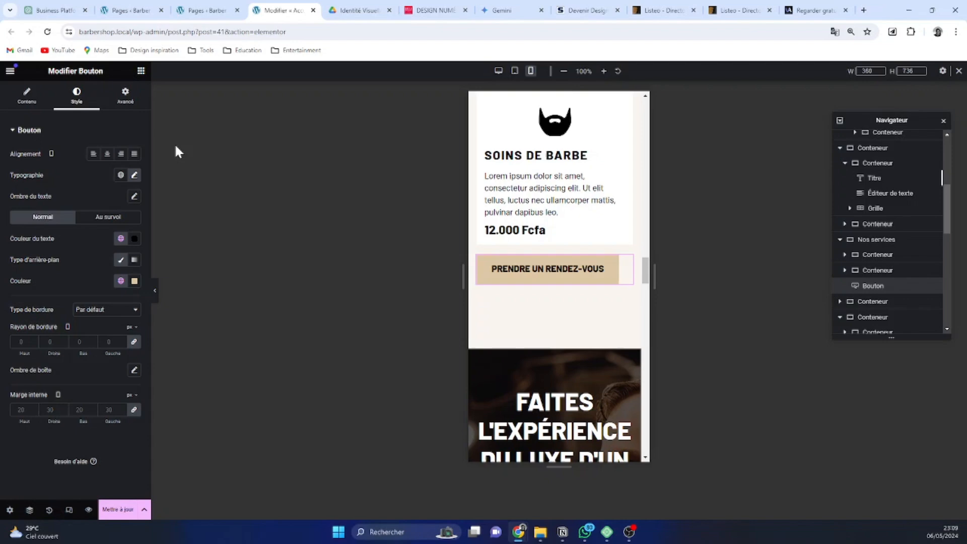
{"action": "left_click", "coordinate": [134, 156]}
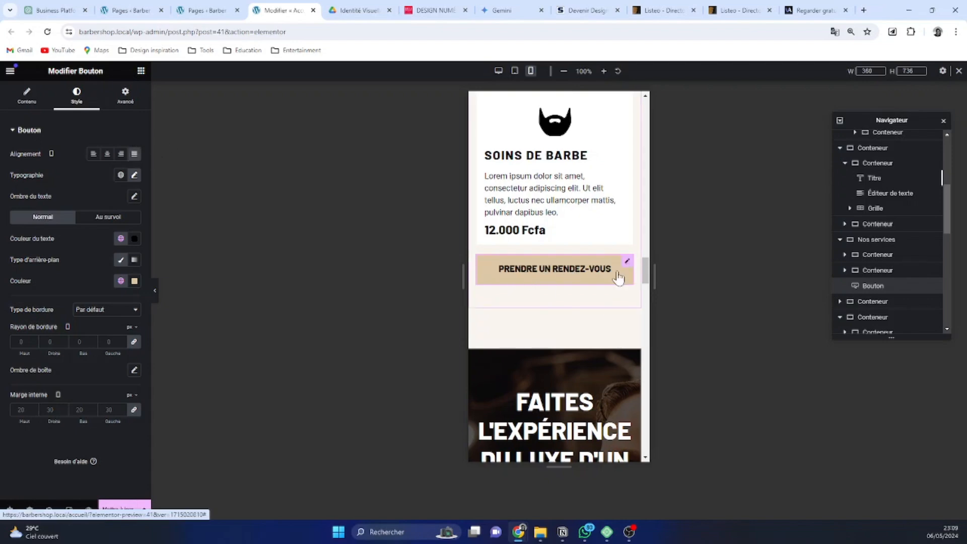
{"action": "scroll", "coordinate": [610, 311], "scroll_direction": "up", "scroll_amount": 5}
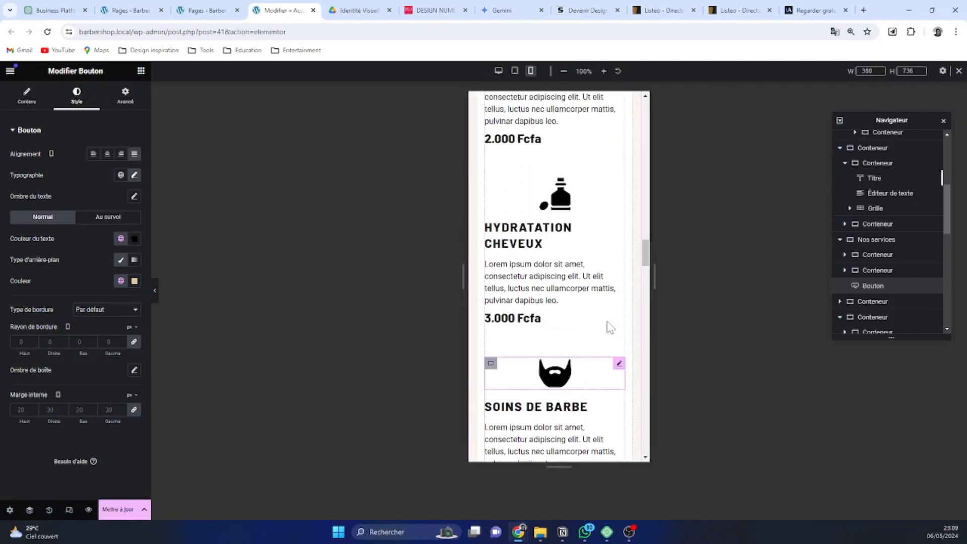
Set the mobile padding of the "Pourquoi nous choisir" container to 1 rem on all four sides.
{"action": "scroll", "coordinate": [608, 326], "scroll_direction": "down", "scroll_amount": 7}
{"action": "scroll", "coordinate": [546, 323], "scroll_direction": "down", "scroll_amount": 5}
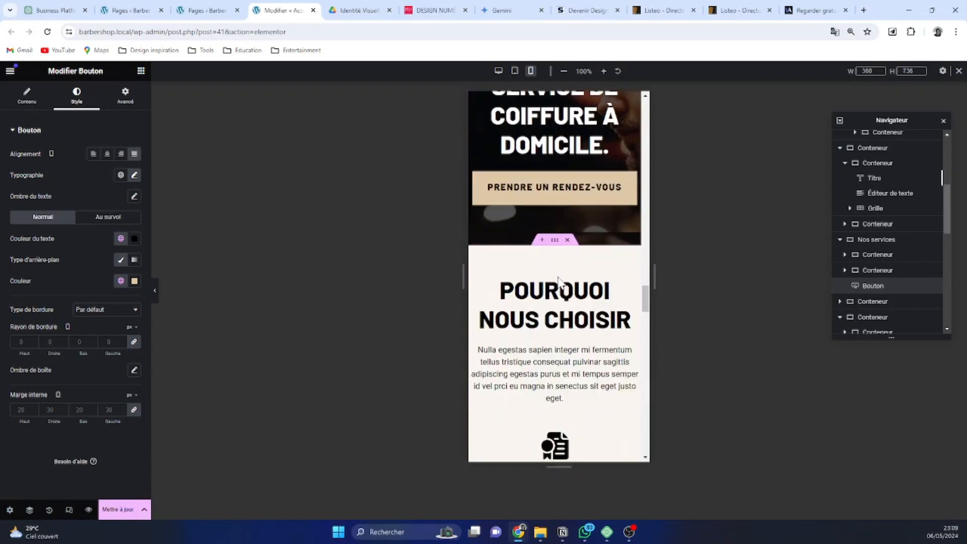
{"action": "scroll", "coordinate": [564, 302], "scroll_direction": "up", "scroll_amount": 2}
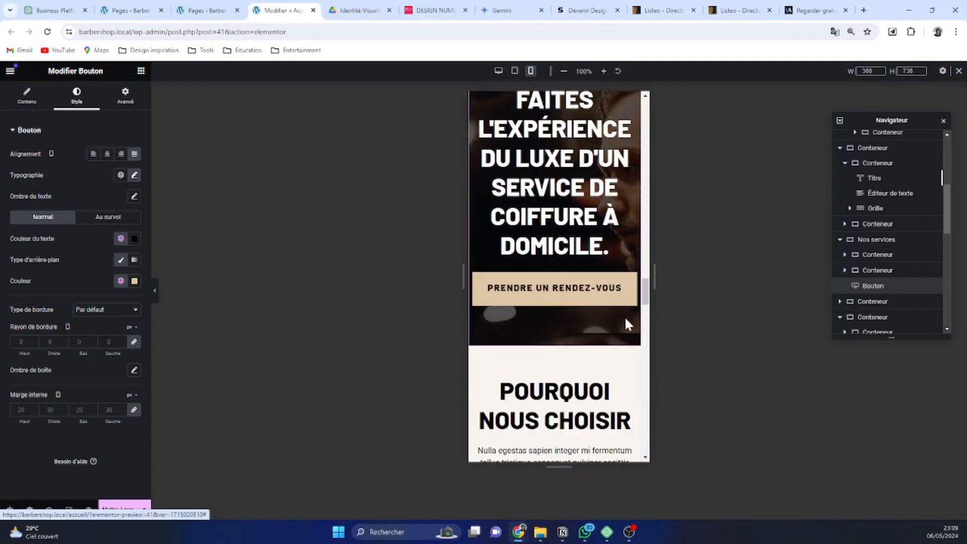
{"action": "scroll", "coordinate": [625, 316], "scroll_direction": "down", "scroll_amount": 3}
{"action": "scroll", "coordinate": [595, 257], "scroll_direction": "down", "scroll_amount": 3}
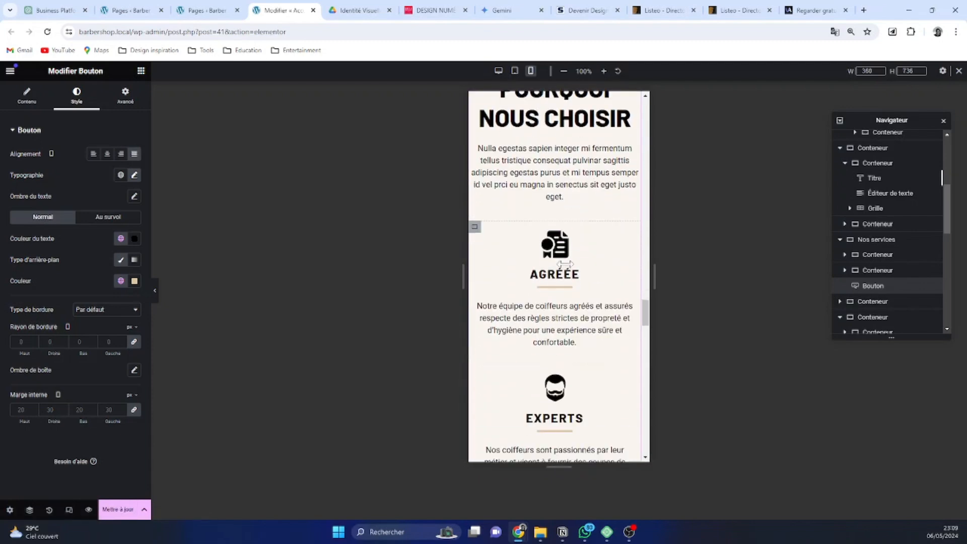
{"action": "scroll", "coordinate": [559, 221], "scroll_direction": "up", "scroll_amount": 3}
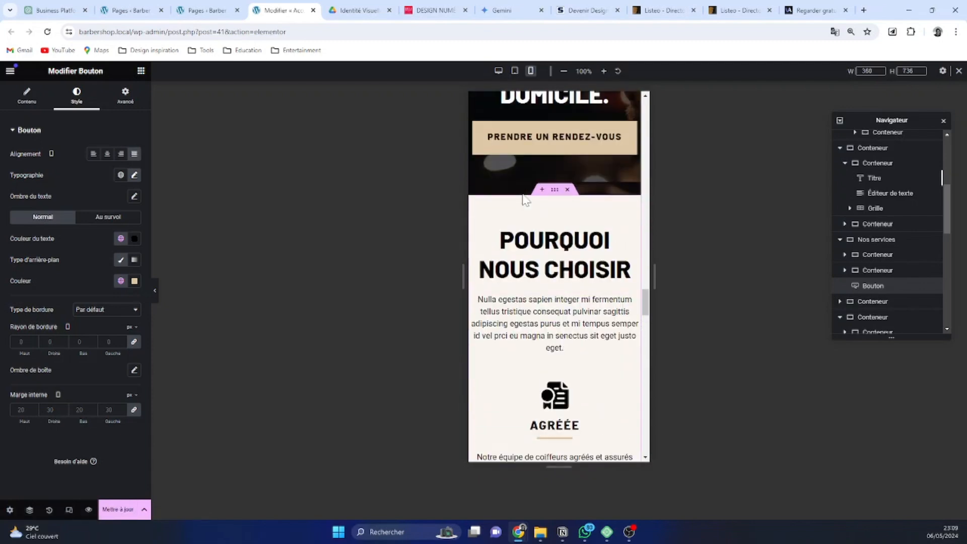
{"action": "left_click", "coordinate": [556, 190]}
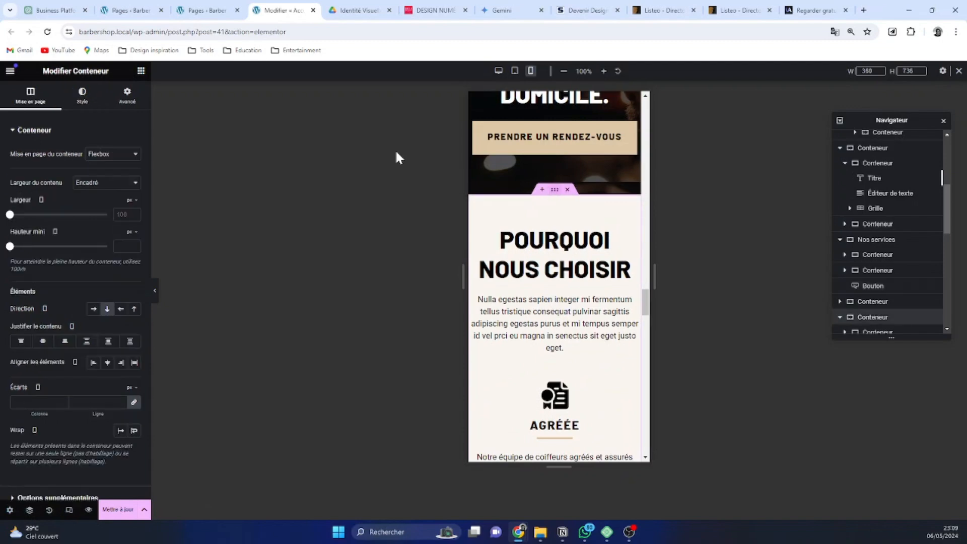
{"action": "left_click", "coordinate": [118, 100]}
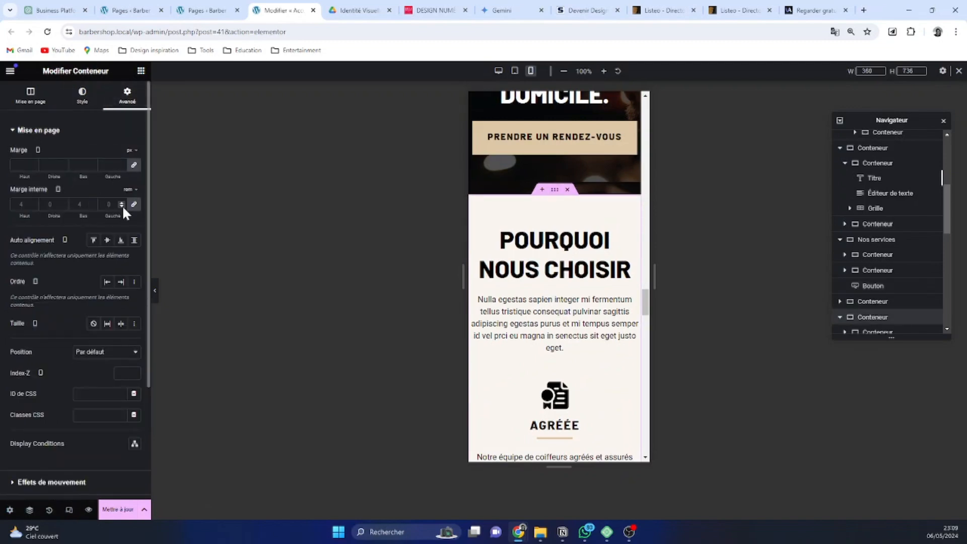
{"action": "left_click", "coordinate": [122, 202]}
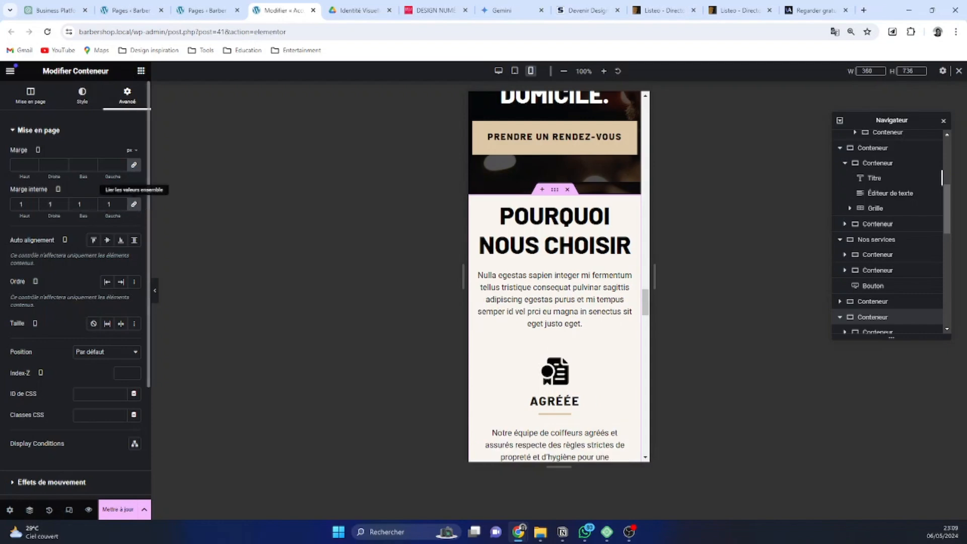
Unlink the padding values of the "Pourquoi nous choisir" container and set its top and bottom padding to 4 rem.
{"action": "left_click", "coordinate": [134, 204]}
{"action": "left_click", "coordinate": [33, 202]}
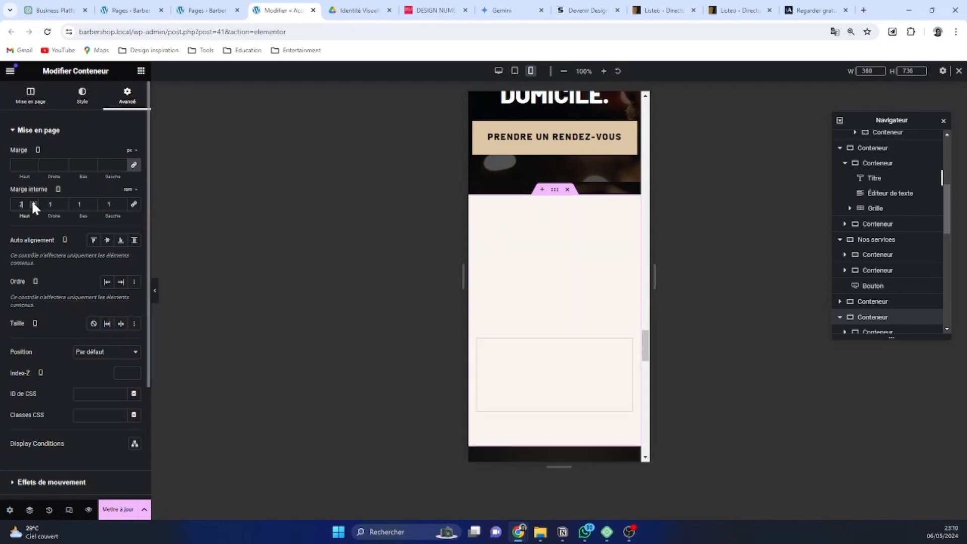
{"action": "left_click", "coordinate": [33, 202]}
{"action": "left_click", "coordinate": [33, 202]}
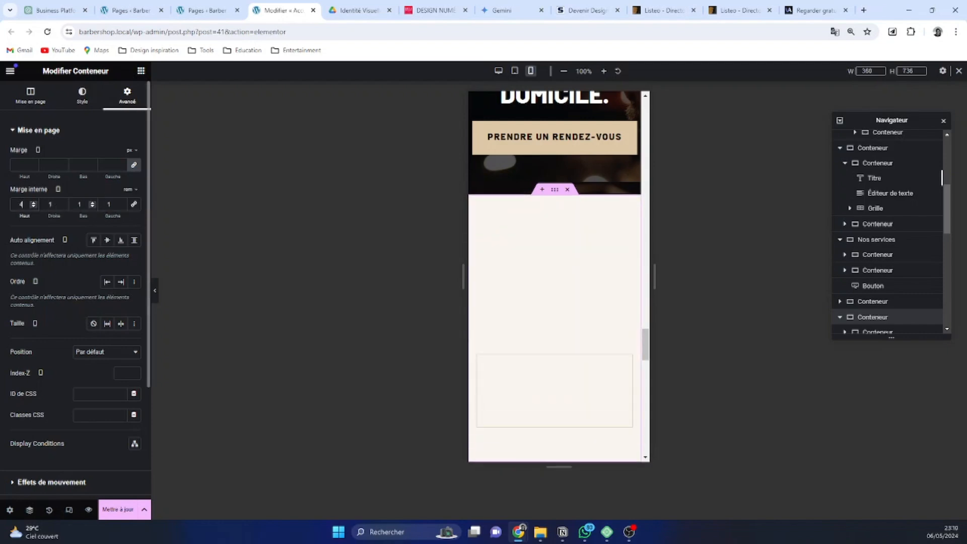
{"action": "left_click", "coordinate": [92, 203]}
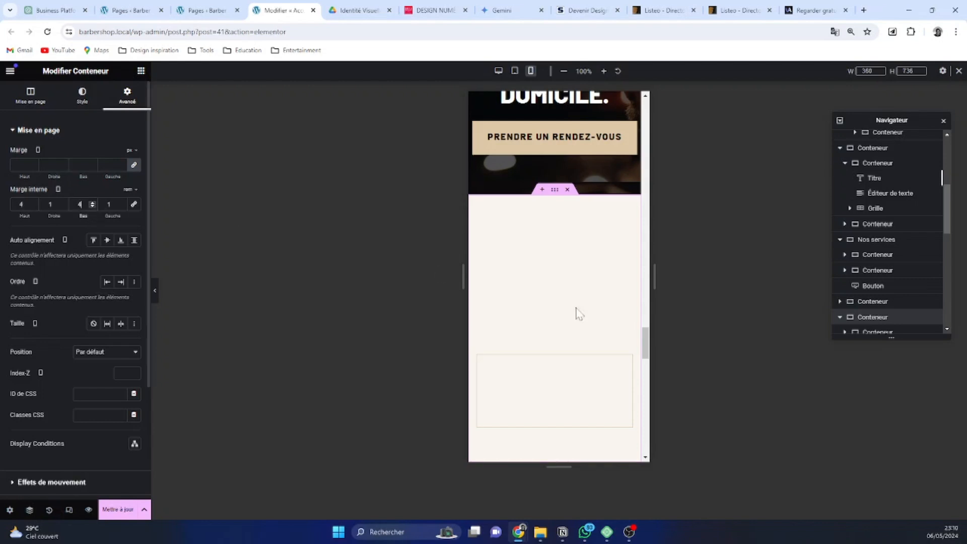
{"action": "scroll", "coordinate": [593, 281], "scroll_direction": "down", "scroll_amount": 1}
{"action": "scroll", "coordinate": [592, 281], "scroll_direction": "down", "scroll_amount": 2}
{"action": "scroll", "coordinate": [591, 282], "scroll_direction": "up", "scroll_amount": 2}
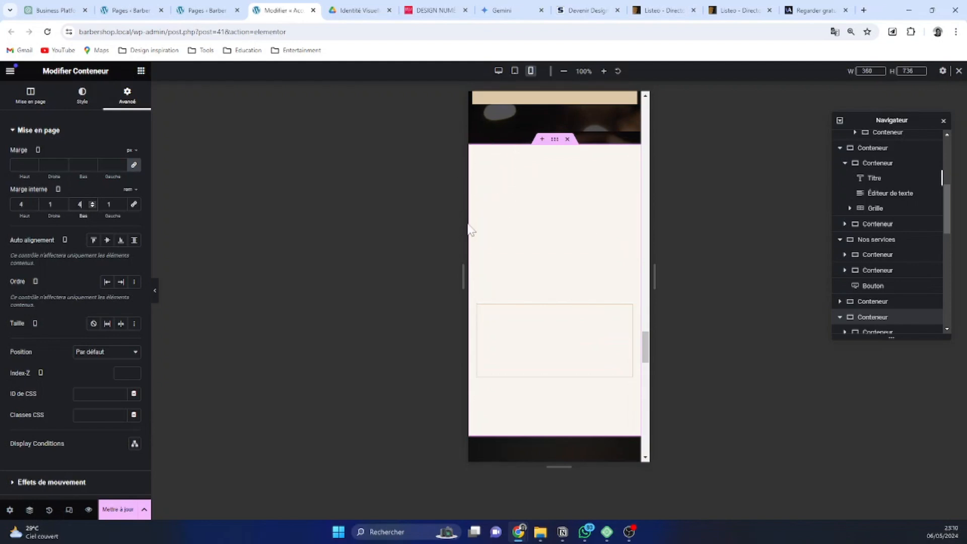
Set the letter spacing of the appointment form's submit button to 0 for mobile.
{"action": "scroll", "coordinate": [544, 320], "scroll_direction": "down", "scroll_amount": 5}
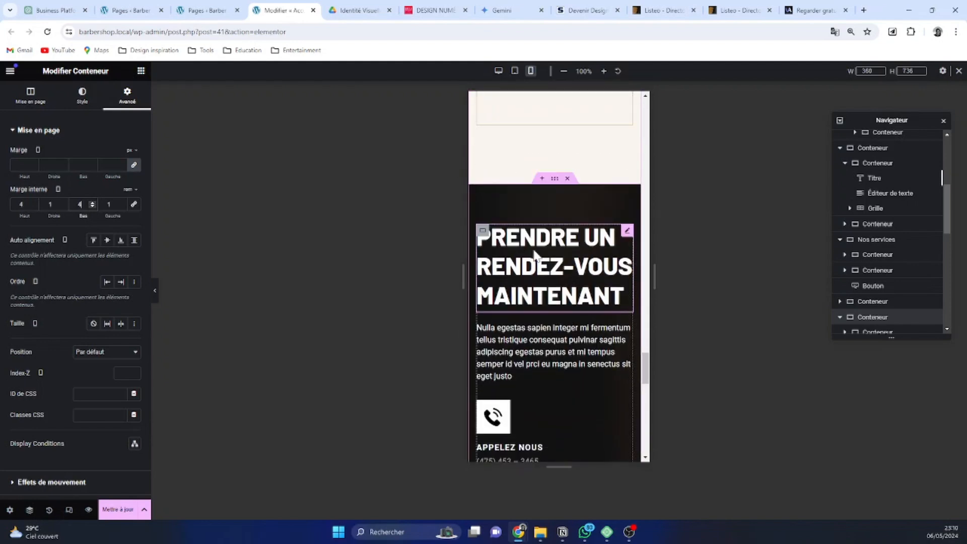
{"action": "scroll", "coordinate": [535, 254], "scroll_direction": "down", "scroll_amount": 2}
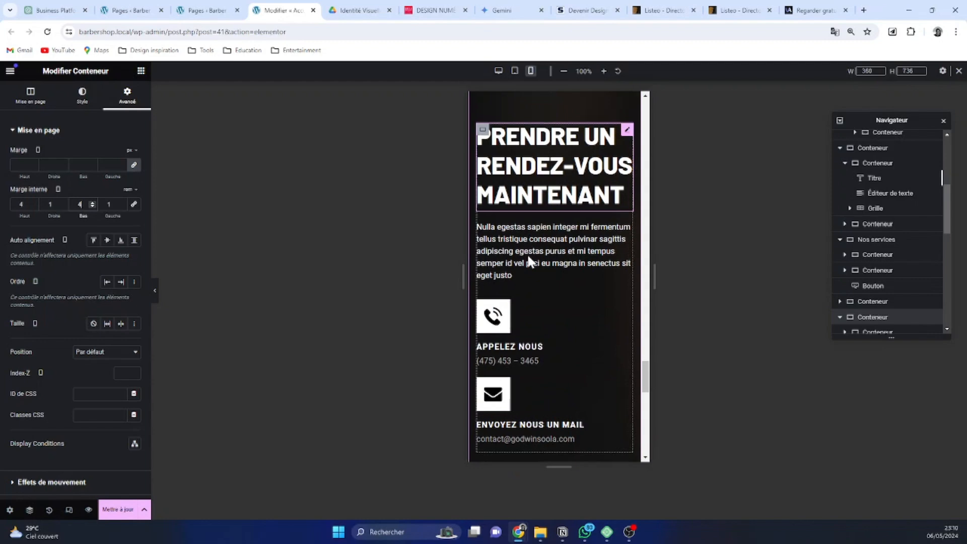
{"action": "scroll", "coordinate": [514, 272], "scroll_direction": "down", "scroll_amount": 4}
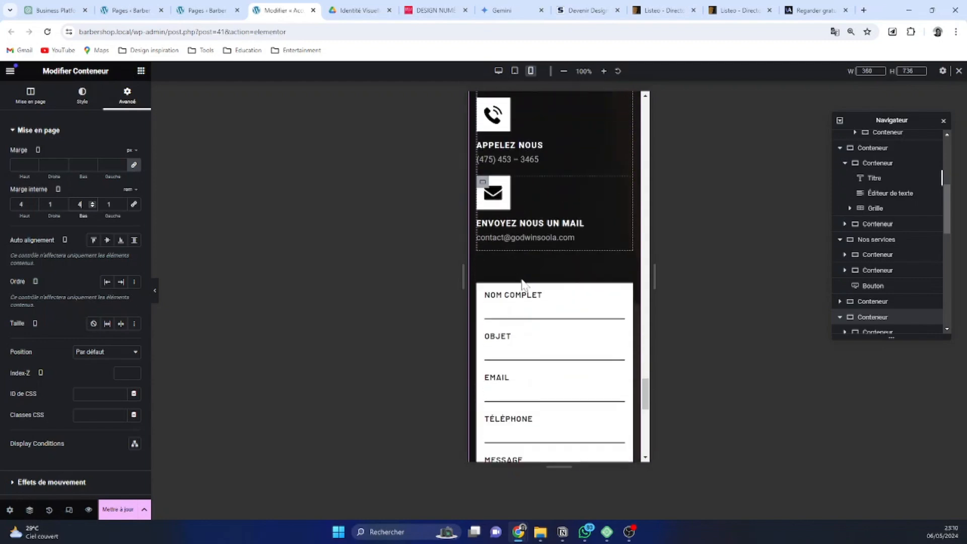
{"action": "scroll", "coordinate": [522, 283], "scroll_direction": "down", "scroll_amount": 6}
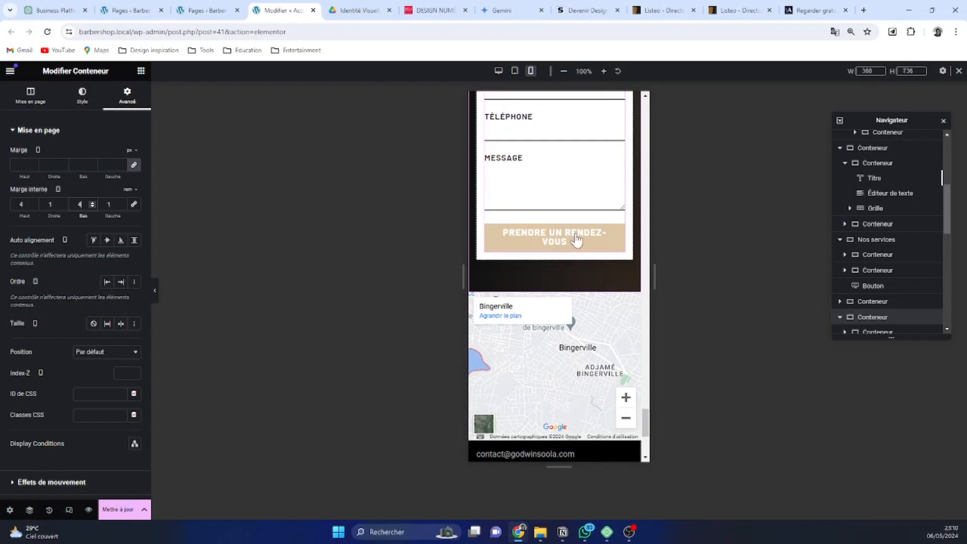
{"action": "scroll", "coordinate": [611, 177], "scroll_direction": "up", "scroll_amount": 4}
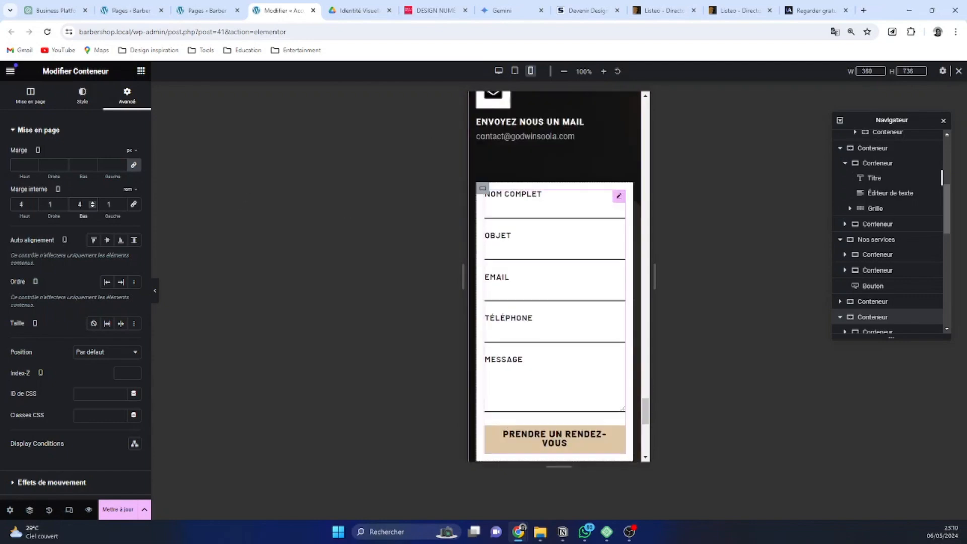
{"action": "left_click", "coordinate": [619, 198]}
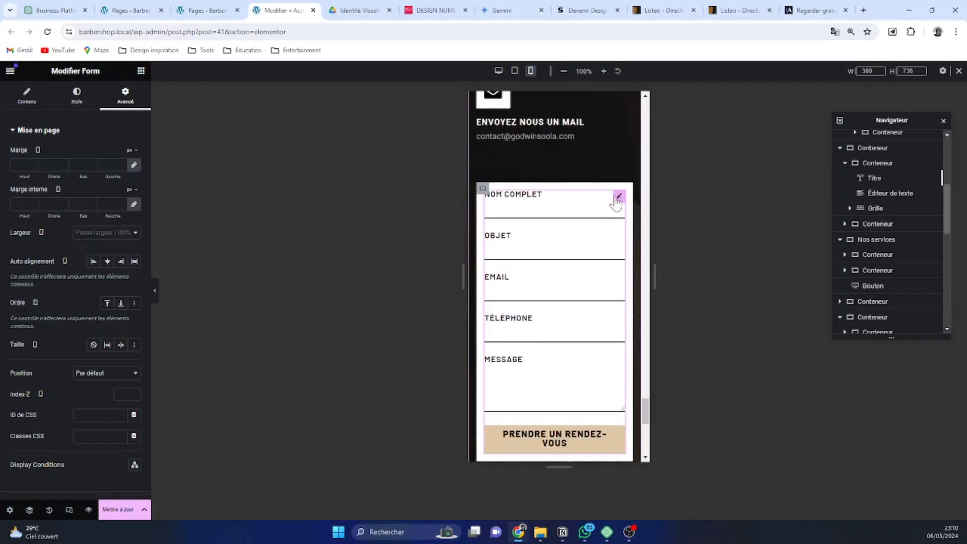
{"action": "left_click", "coordinate": [80, 100]}
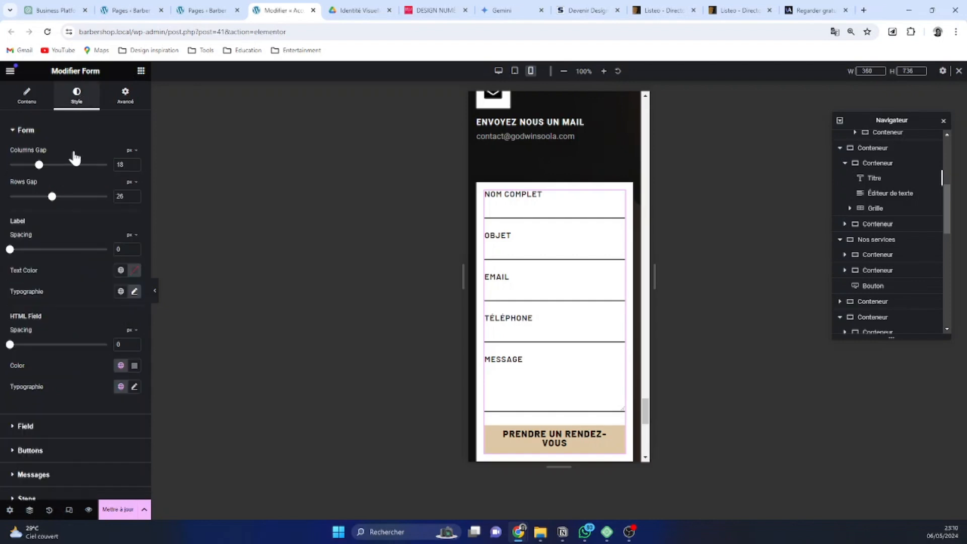
{"action": "scroll", "coordinate": [50, 354], "scroll_direction": "down", "scroll_amount": 2}
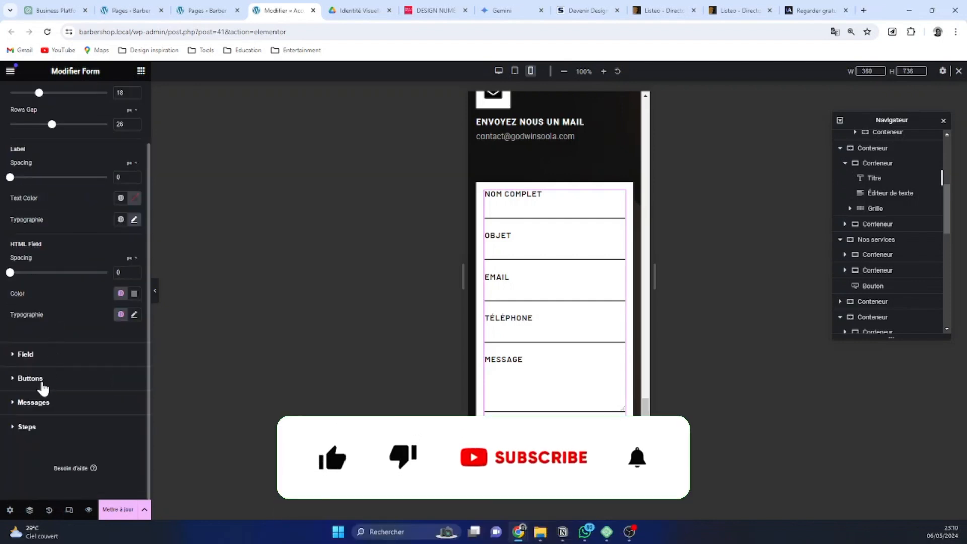
{"action": "left_click", "coordinate": [41, 380]}
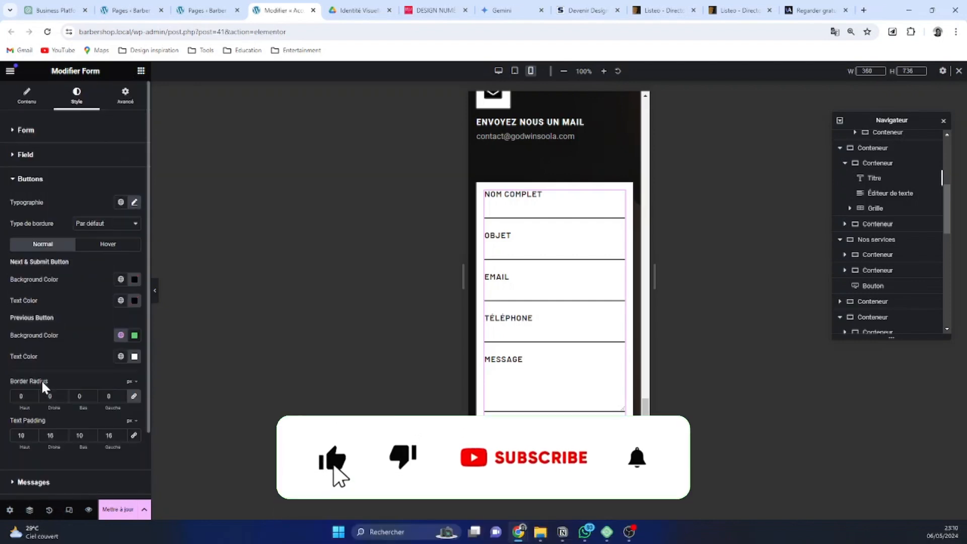
{"action": "left_click", "coordinate": [134, 202]}
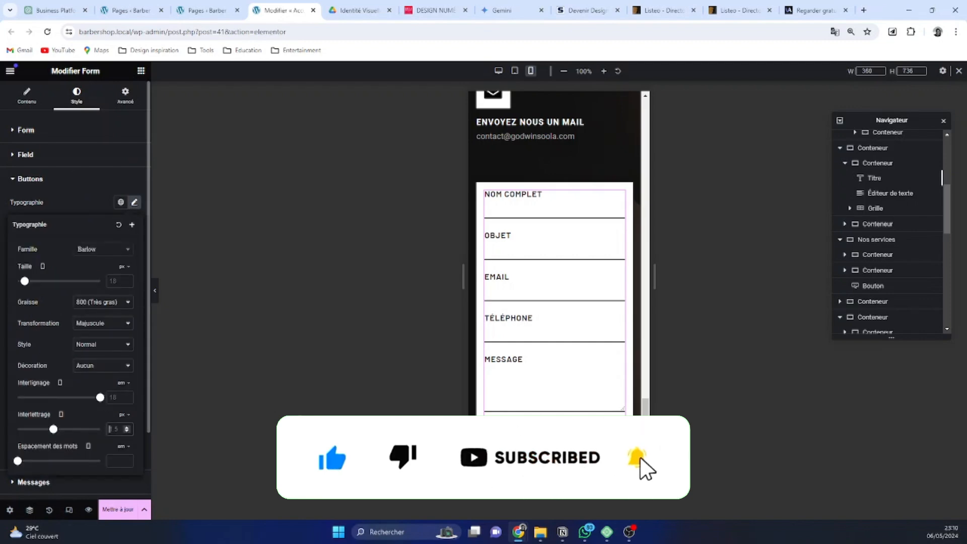
{"action": "type", "text": "0"}
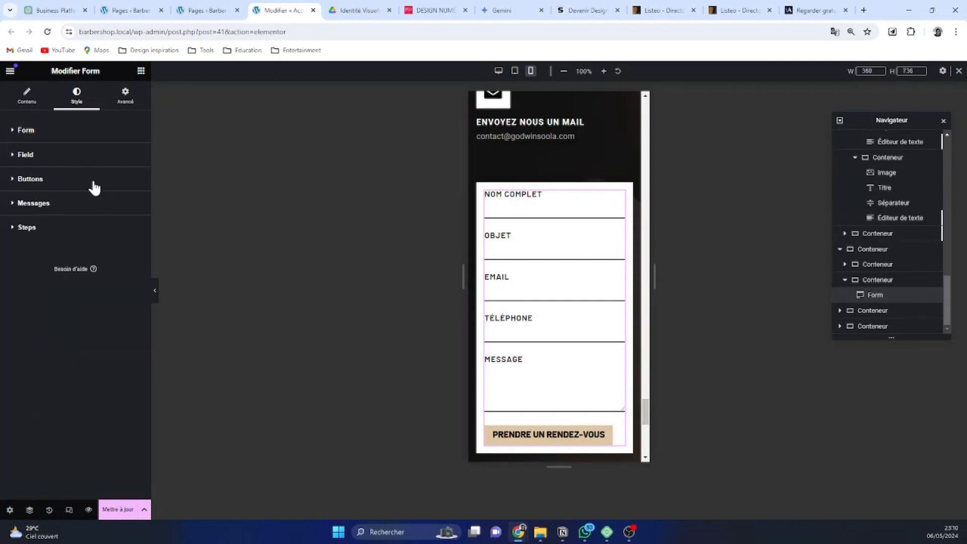
Set the alignment of the form's submit button to justified for mobile.
{"action": "left_click", "coordinate": [71, 191]}
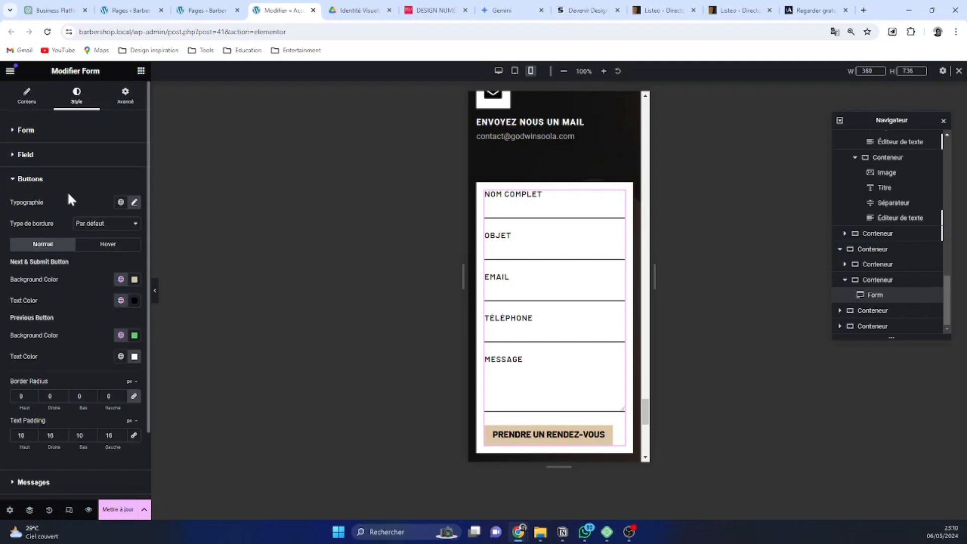
{"action": "left_click", "coordinate": [25, 96]}
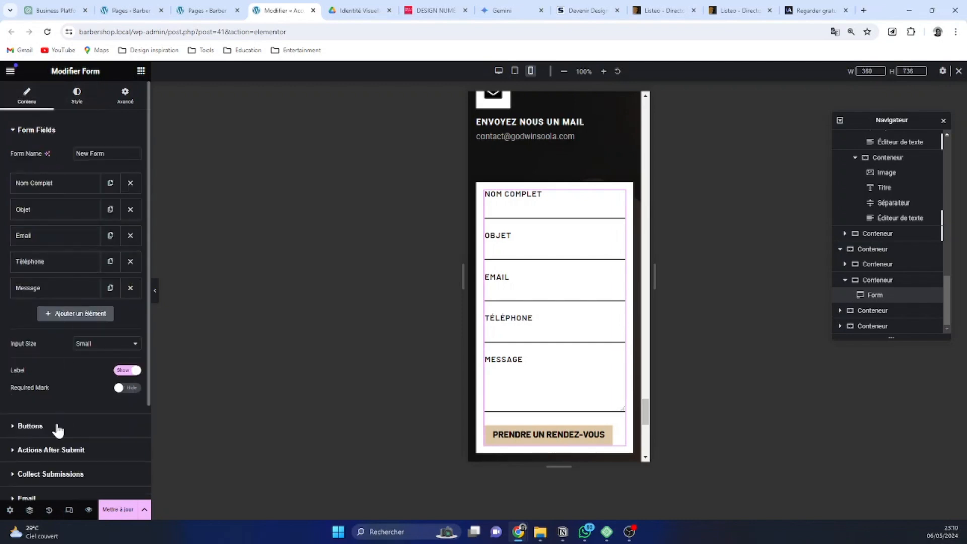
{"action": "left_click", "coordinate": [31, 426]}
{"action": "left_click", "coordinate": [135, 222]}
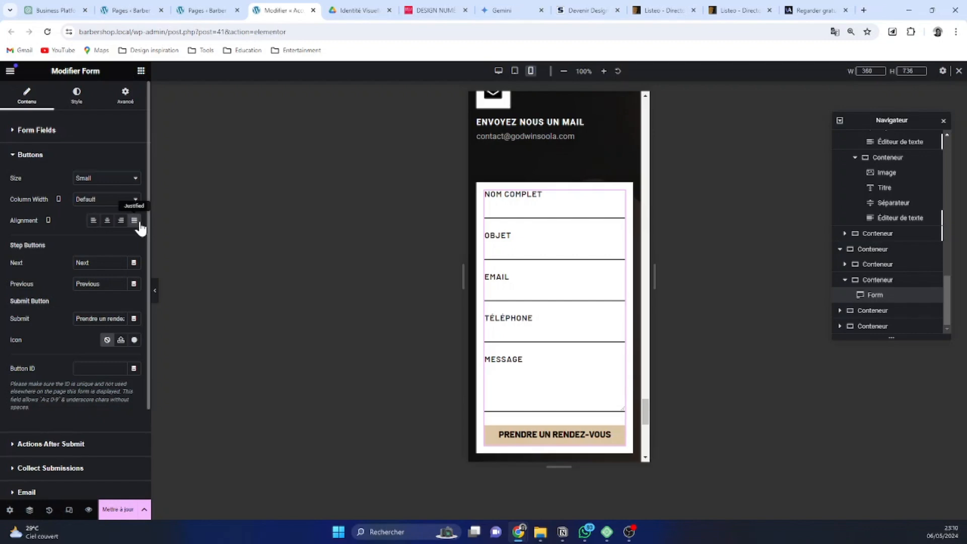
Switch the mobile gap unit of the reviews container to rem and set the column and row gaps to 2.
{"action": "scroll", "coordinate": [576, 395], "scroll_direction": "up", "scroll_amount": 10}
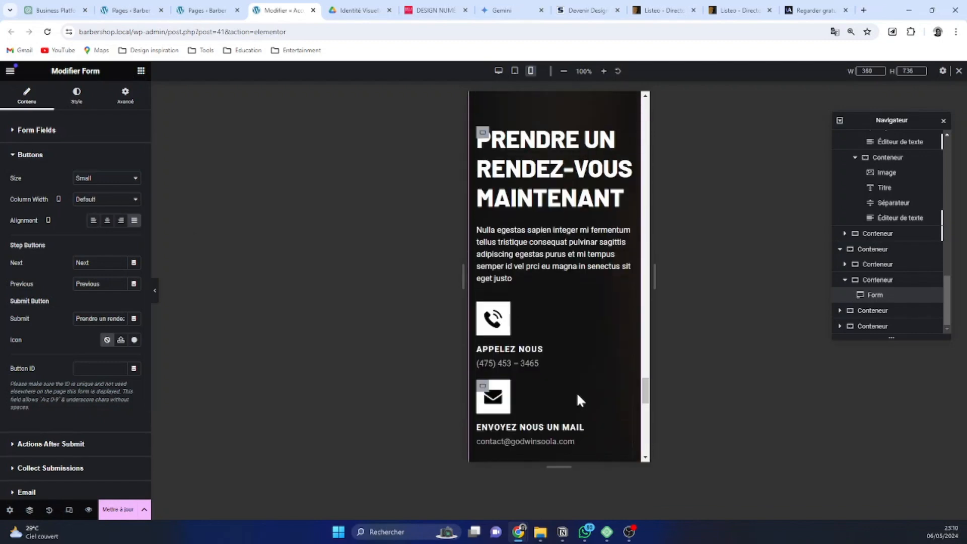
{"action": "scroll", "coordinate": [493, 379], "scroll_direction": "up", "scroll_amount": 6}
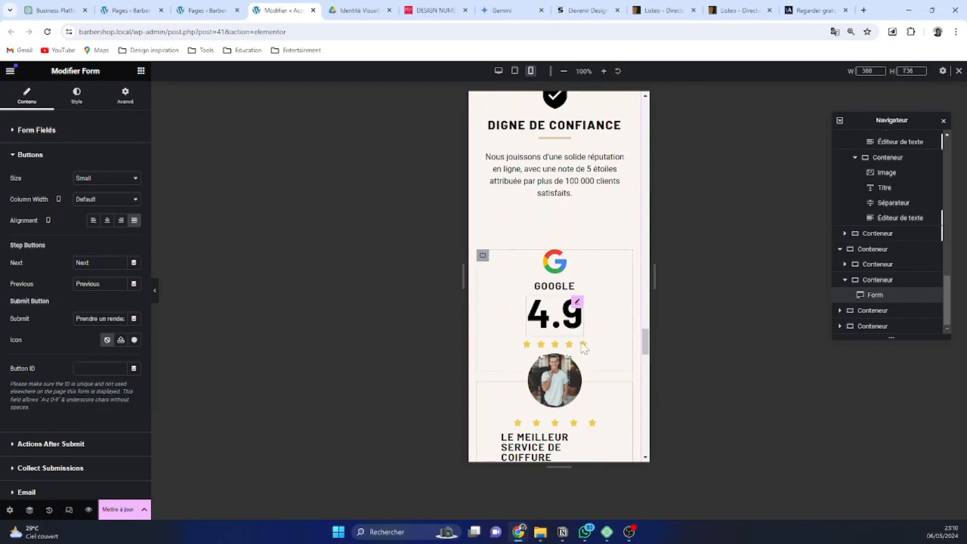
{"action": "scroll", "coordinate": [555, 454], "scroll_direction": "up", "scroll_amount": 3}
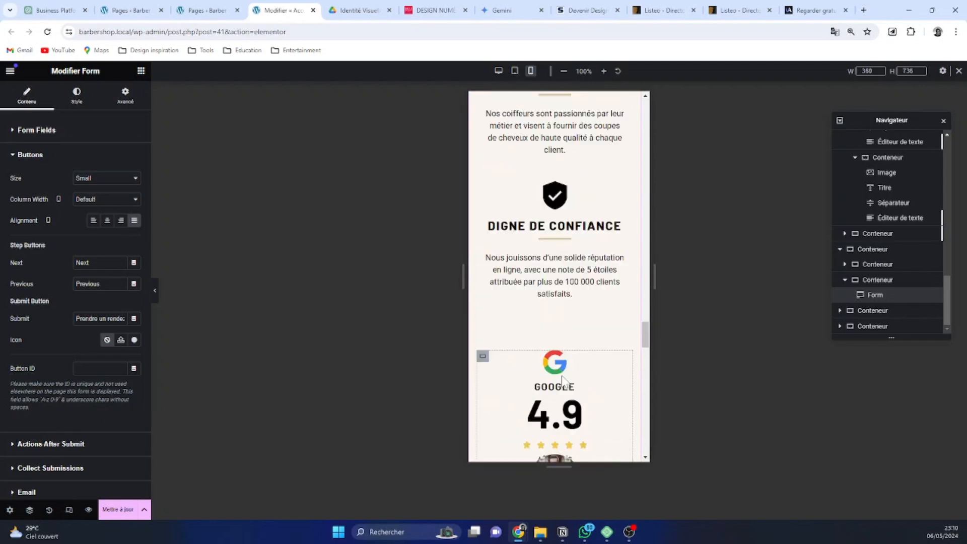
{"action": "scroll", "coordinate": [574, 410], "scroll_direction": "down", "scroll_amount": 3}
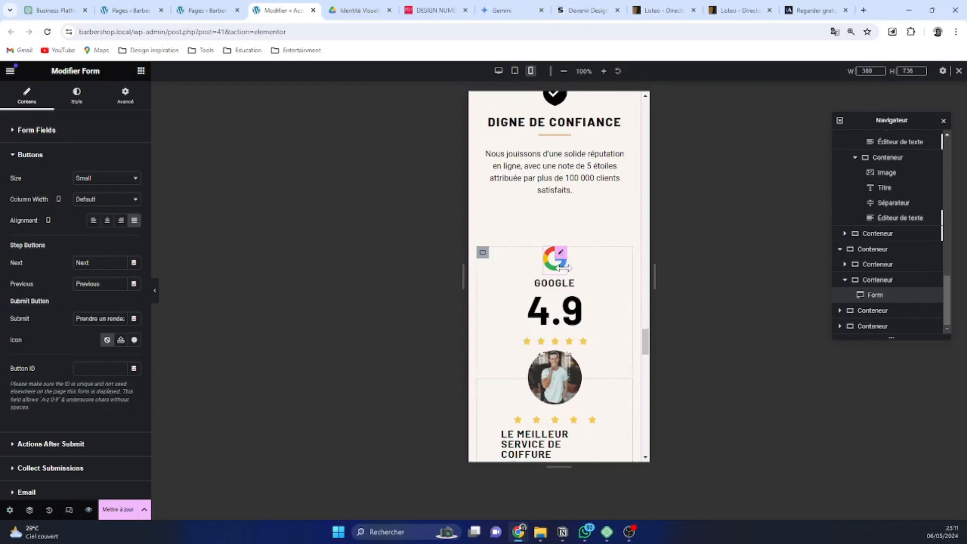
{"action": "scroll", "coordinate": [554, 328], "scroll_direction": "down", "scroll_amount": 5}
{"action": "scroll", "coordinate": [562, 364], "scroll_direction": "up", "scroll_amount": 6}
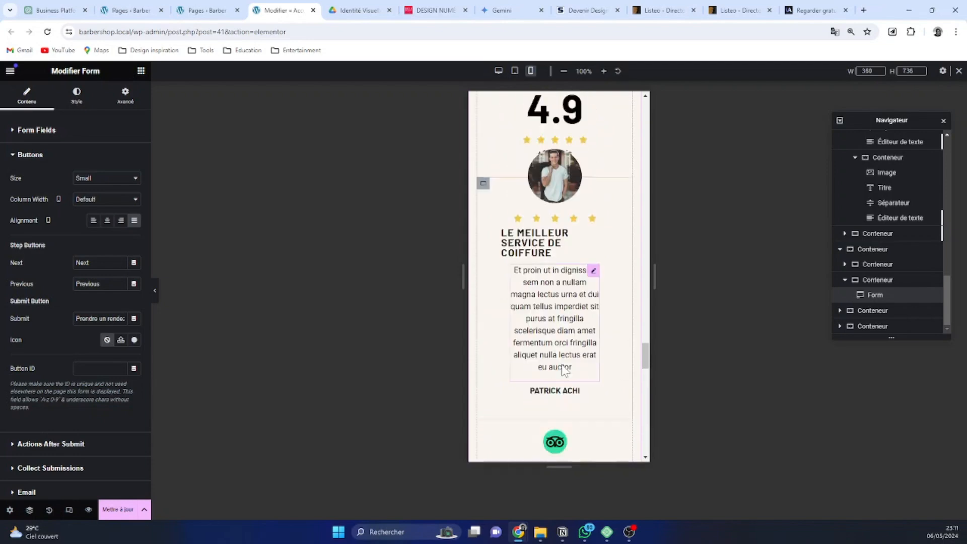
{"action": "scroll", "coordinate": [488, 315], "scroll_direction": "down", "scroll_amount": 1}
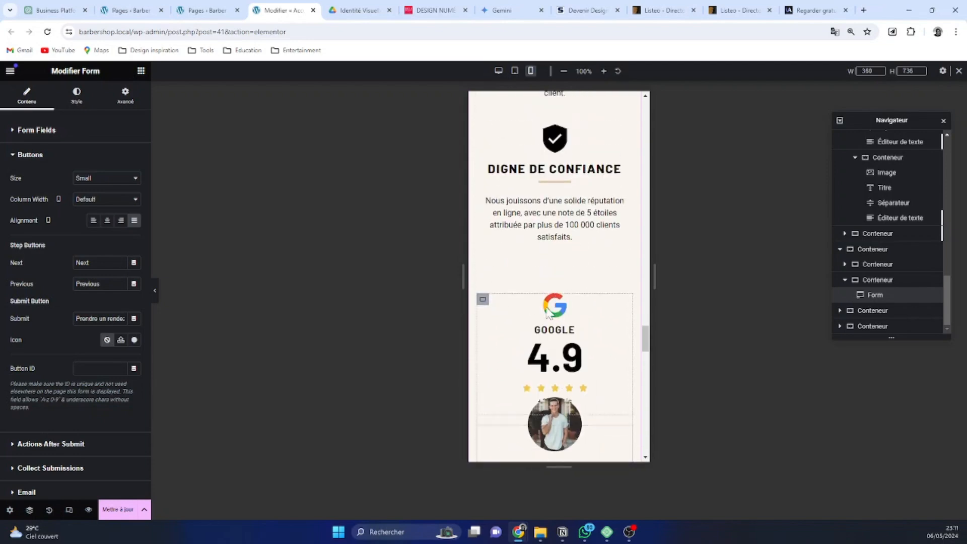
{"action": "left_click", "coordinate": [483, 255]}
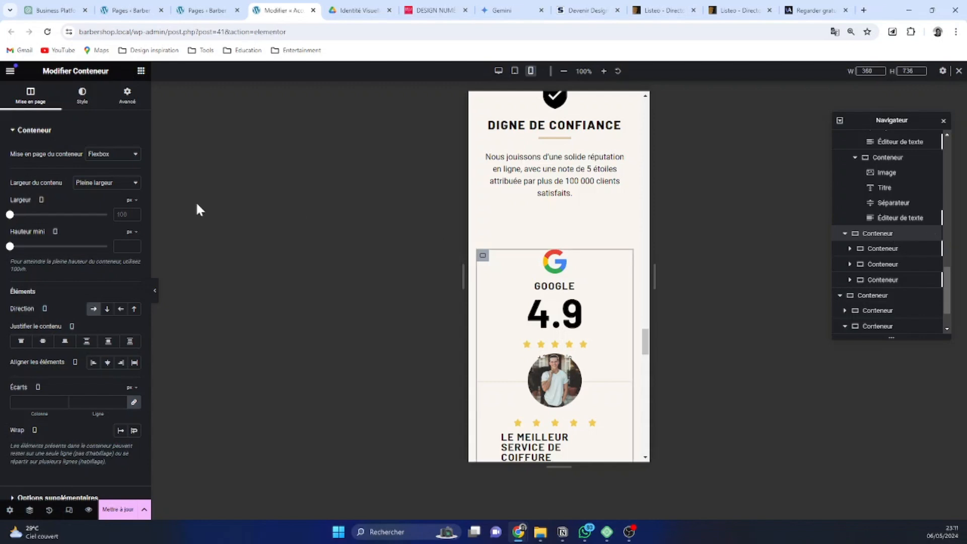
{"action": "left_click", "coordinate": [131, 388]}
{"action": "left_click", "coordinate": [130, 433]}
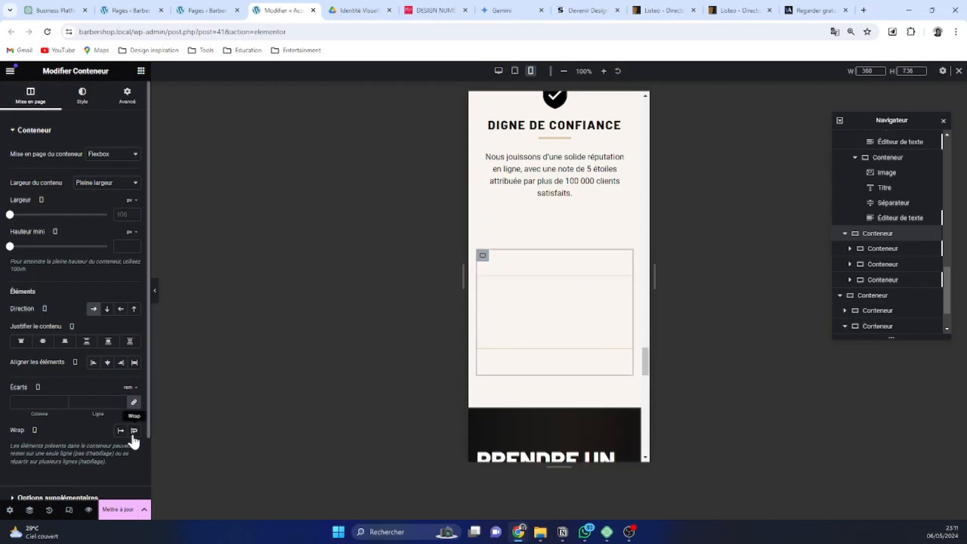
{"action": "left_click", "coordinate": [121, 400]}
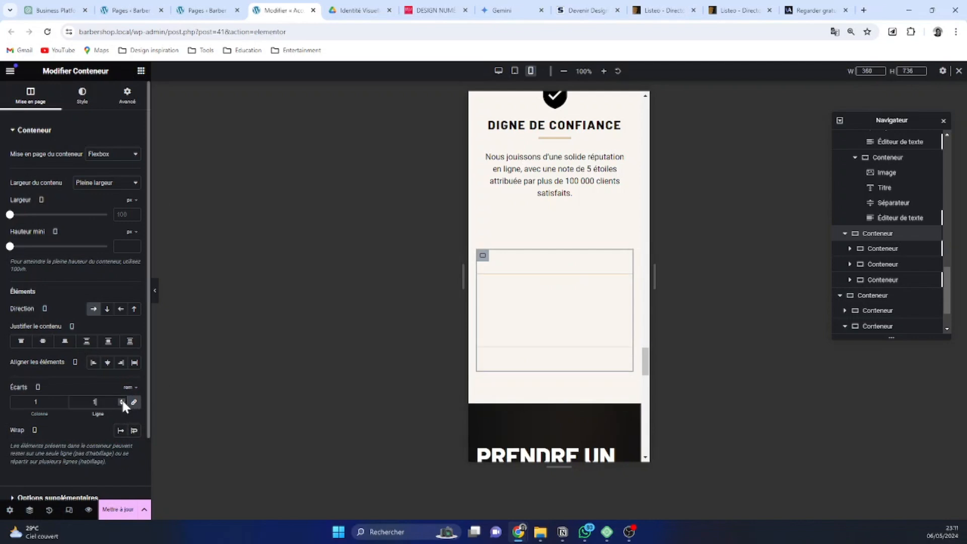
{"action": "left_click", "coordinate": [122, 400]}
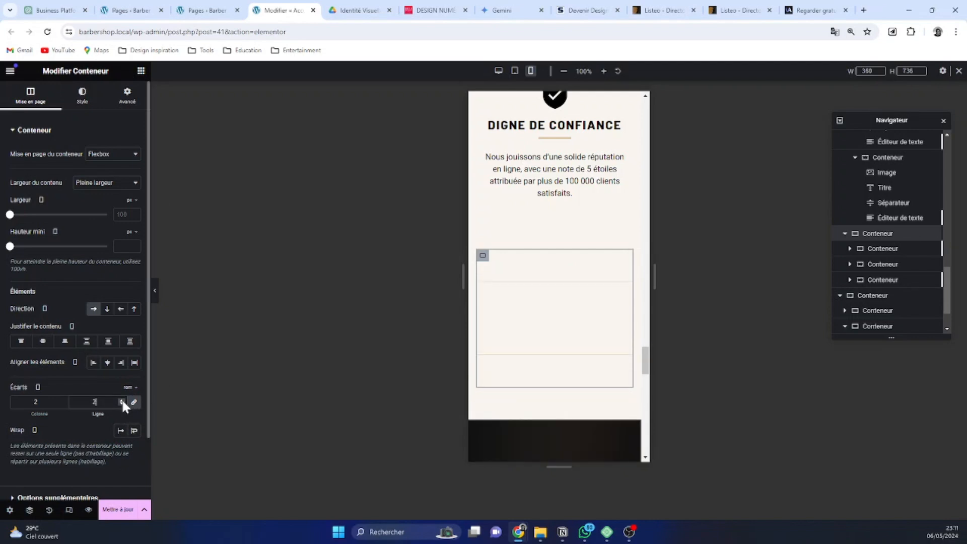
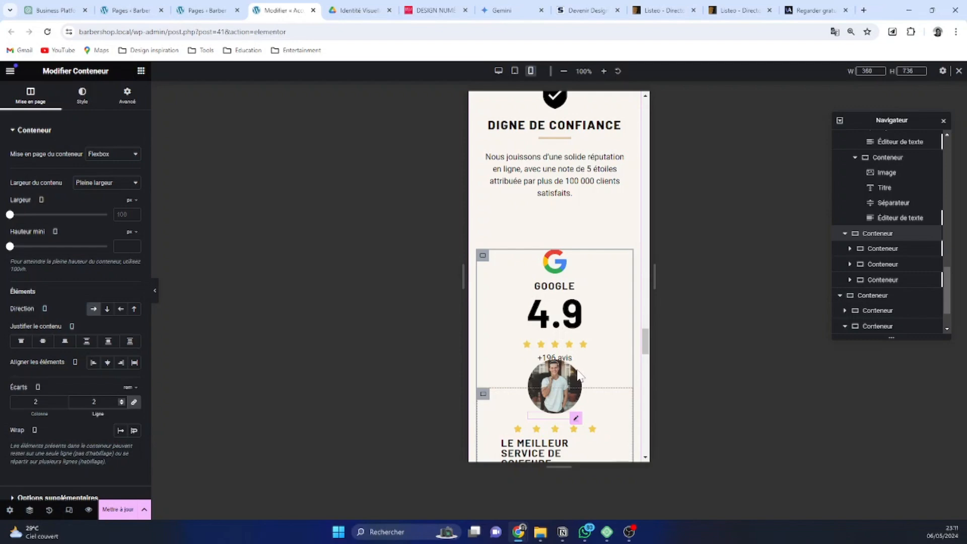
Increase the mobile column and row gaps of the reviews container to 3 rem.
{"action": "scroll", "coordinate": [574, 388], "scroll_direction": "down", "scroll_amount": 7}
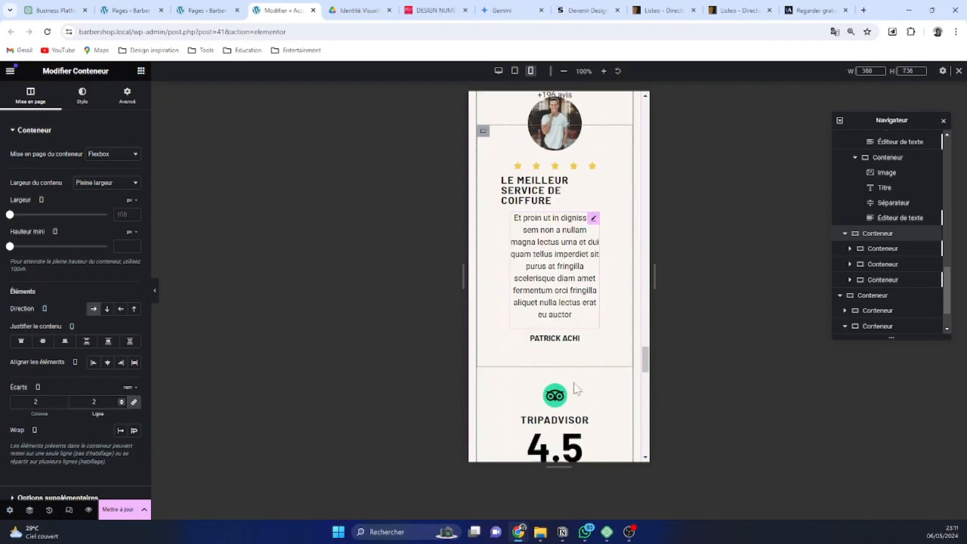
{"action": "scroll", "coordinate": [576, 389], "scroll_direction": "up", "scroll_amount": 3}
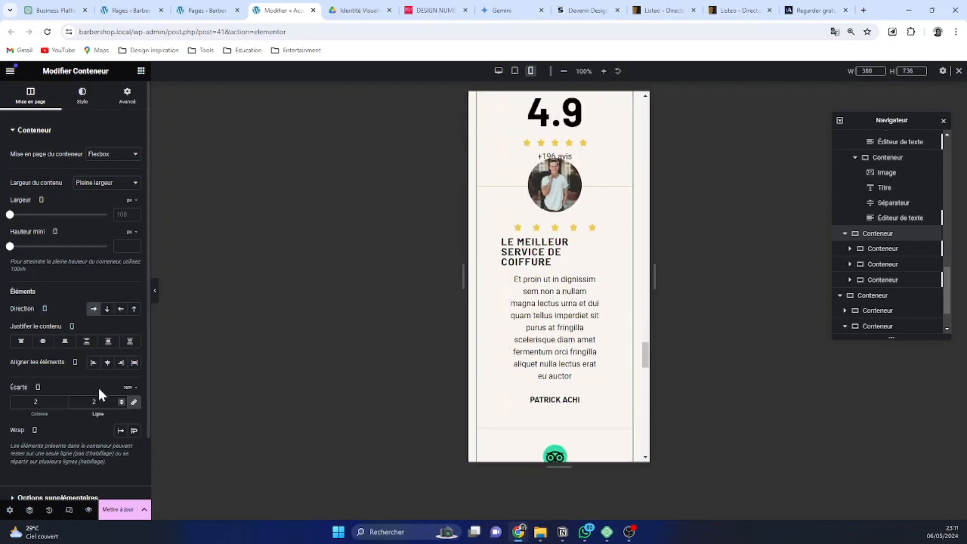
{"action": "left_click", "coordinate": [122, 399]}
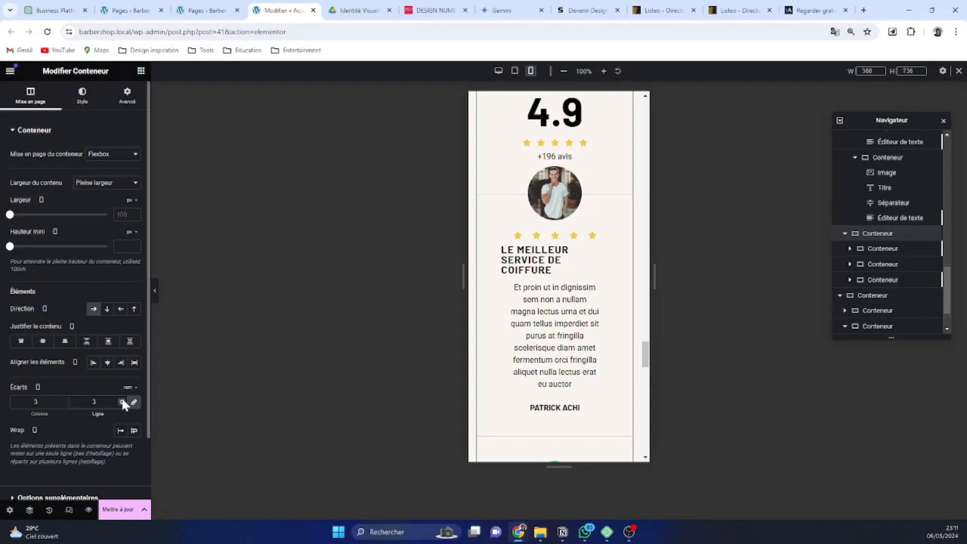
Set the mobile padding of the testimonial container below the Google rating to 0 rem on all four sides.
{"action": "scroll", "coordinate": [585, 377], "scroll_direction": "up", "scroll_amount": 2}
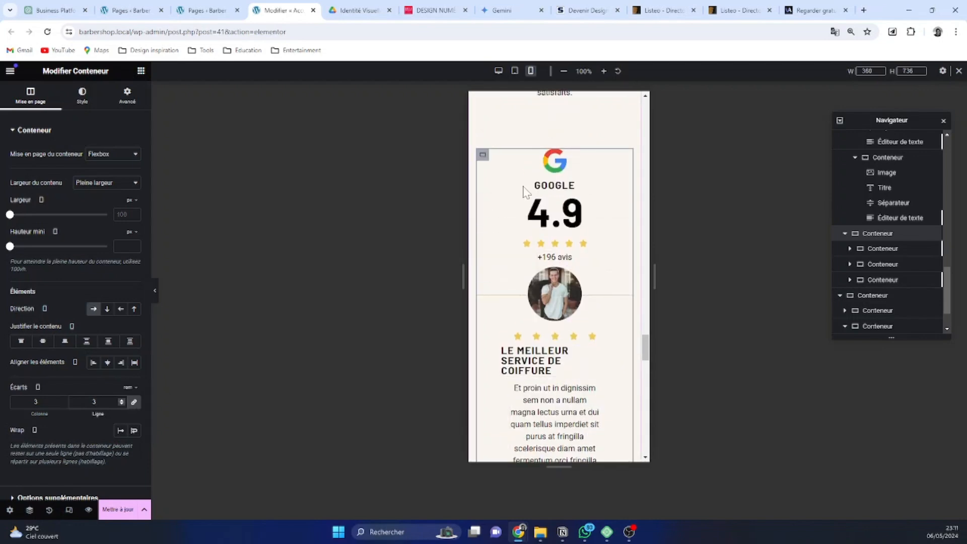
{"action": "left_click", "coordinate": [876, 250]}
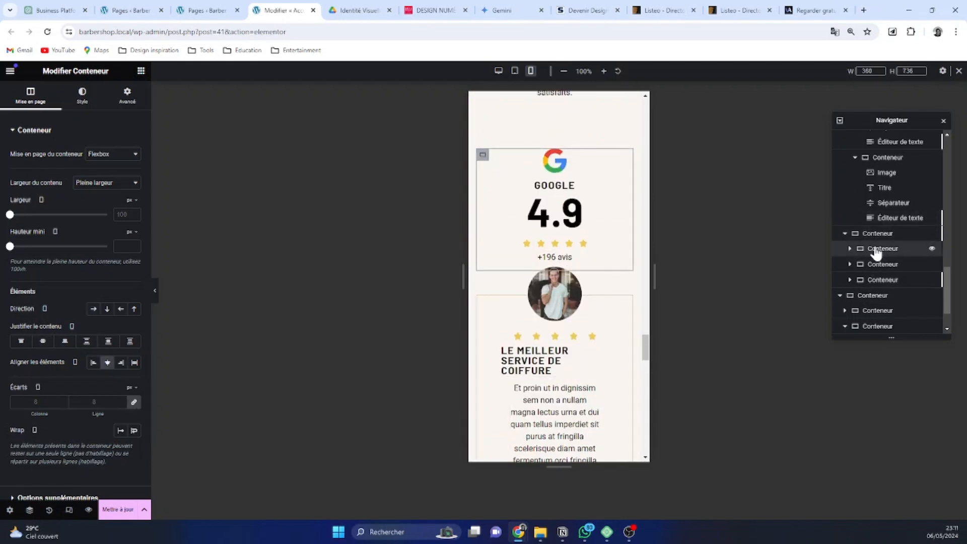
{"action": "left_click", "coordinate": [128, 103]}
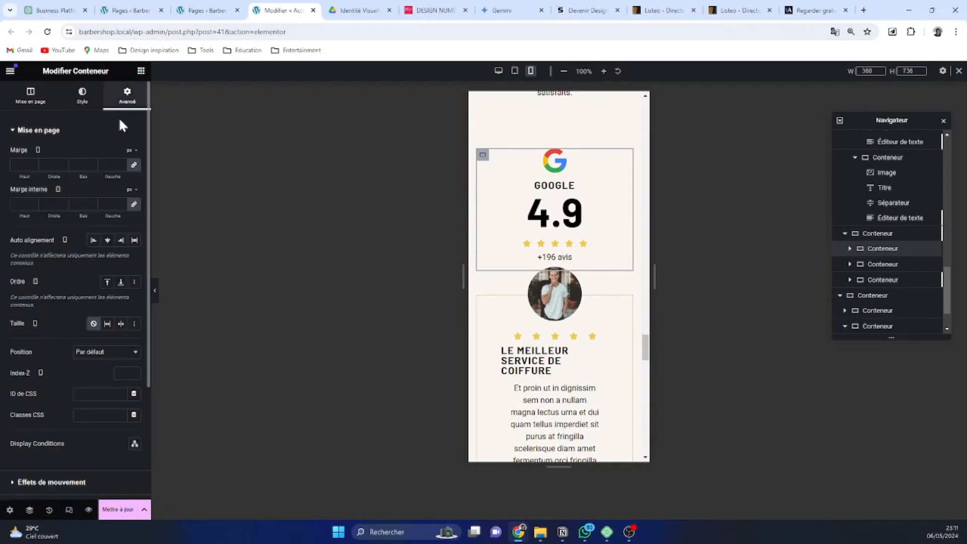
{"action": "left_click", "coordinate": [881, 267]}
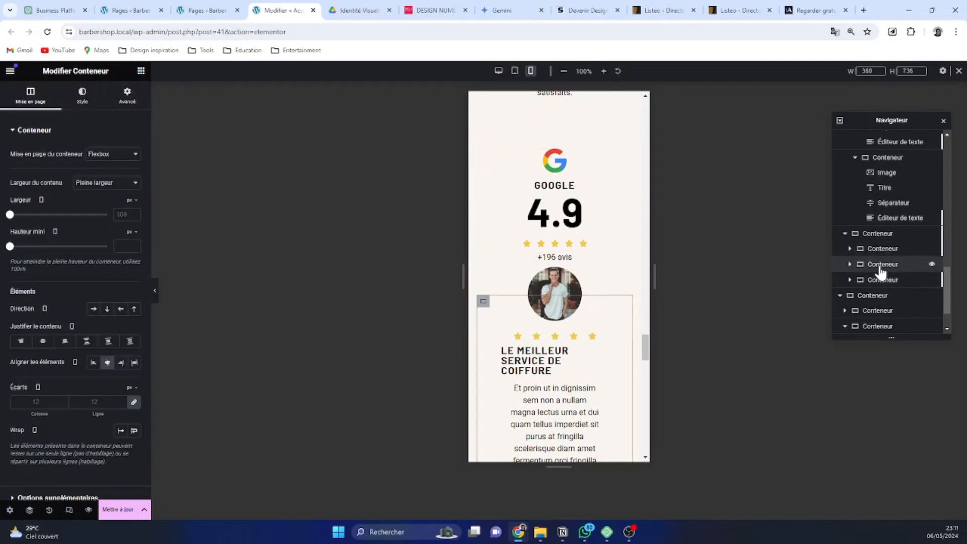
{"action": "left_click", "coordinate": [126, 99]}
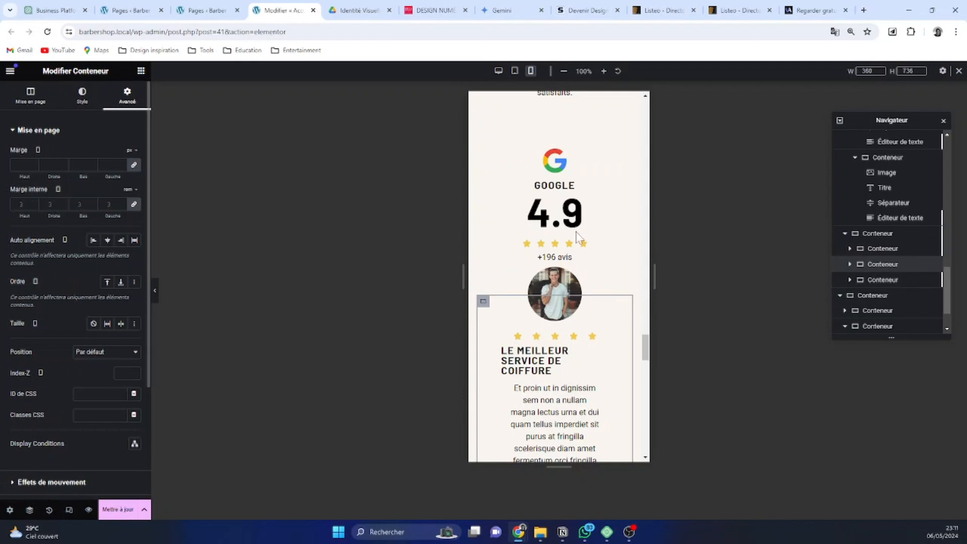
{"action": "left_click", "coordinate": [121, 202]}
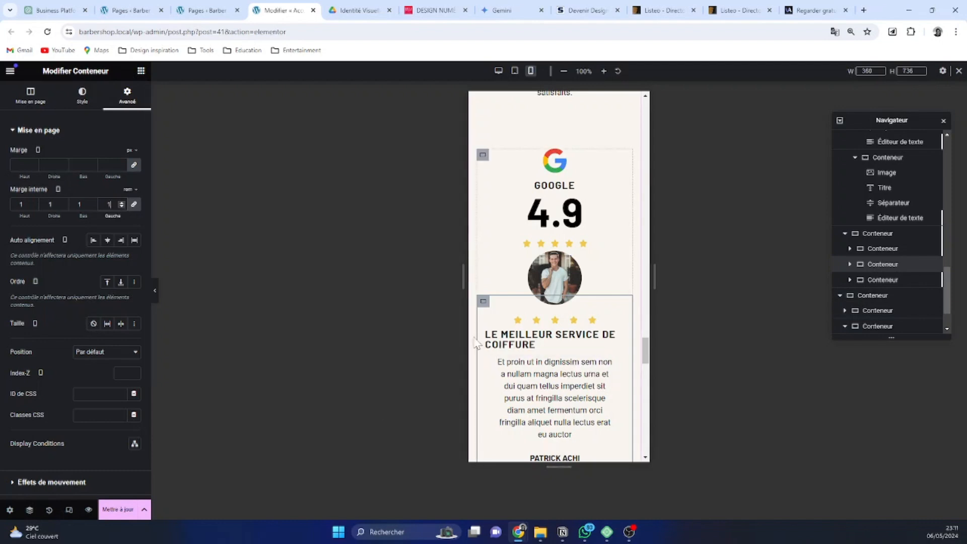
{"action": "left_click", "coordinate": [121, 205]}
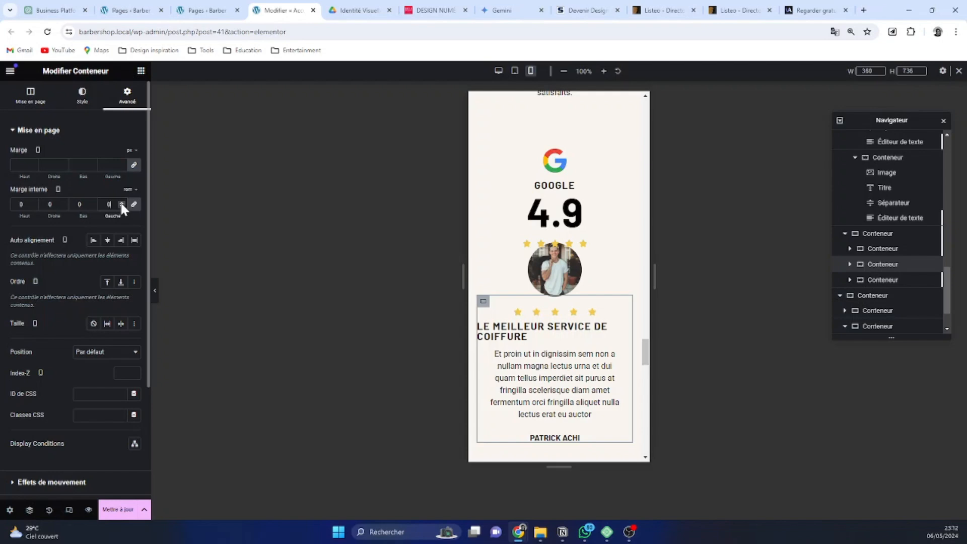
Set the testimonial container's mobile padding to 2 rem on all four sides and centre its heading.
{"action": "double_click", "coordinate": [121, 203]}
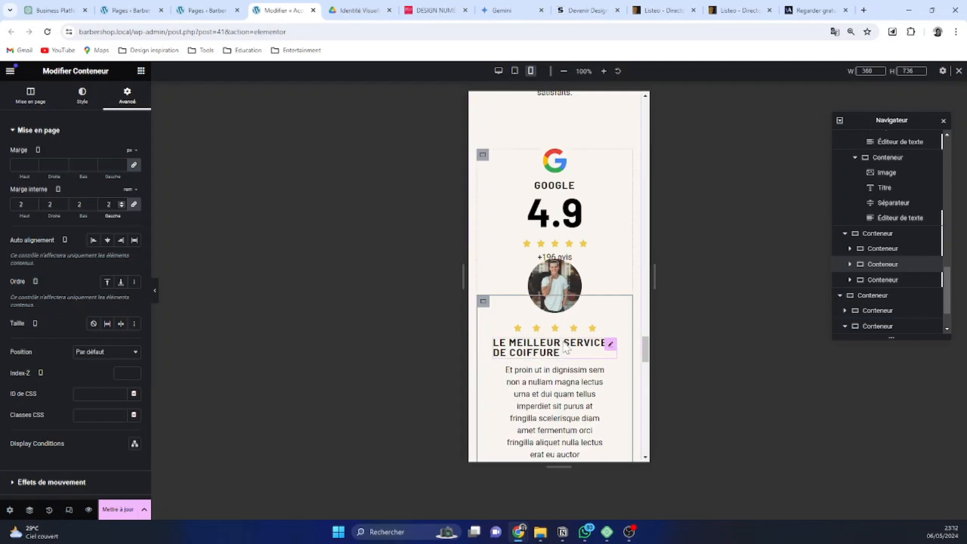
{"action": "scroll", "coordinate": [611, 341], "scroll_direction": "down", "scroll_amount": 1}
{"action": "left_click", "coordinate": [609, 295]}
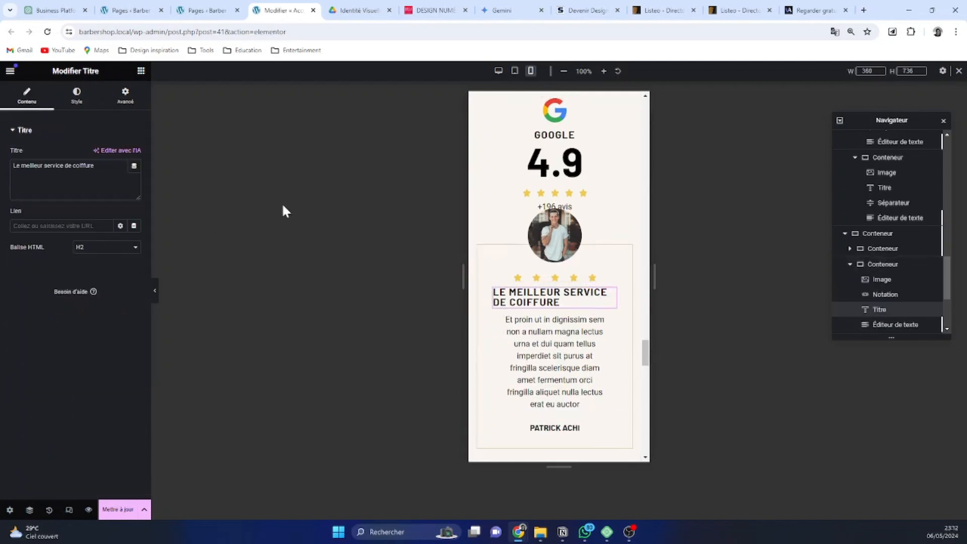
{"action": "left_click", "coordinate": [77, 99]}
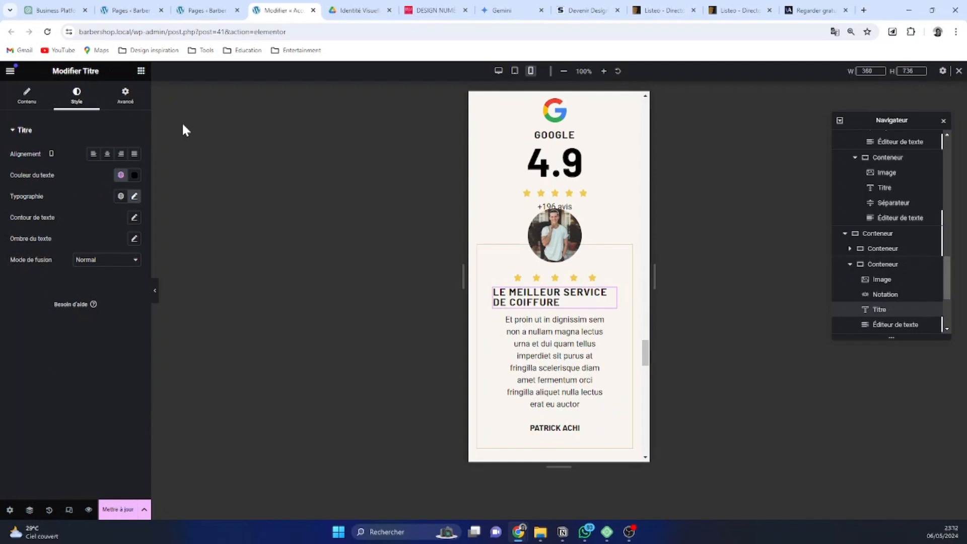
{"action": "left_click", "coordinate": [107, 155]}
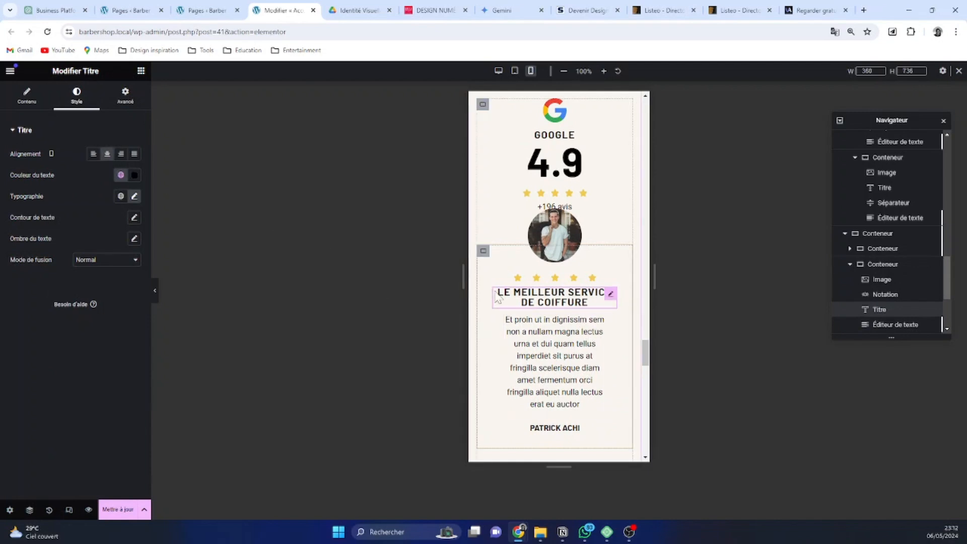
Set the mobile line height of the testimonial heading to 28 px.
{"action": "left_click", "coordinate": [134, 197]}
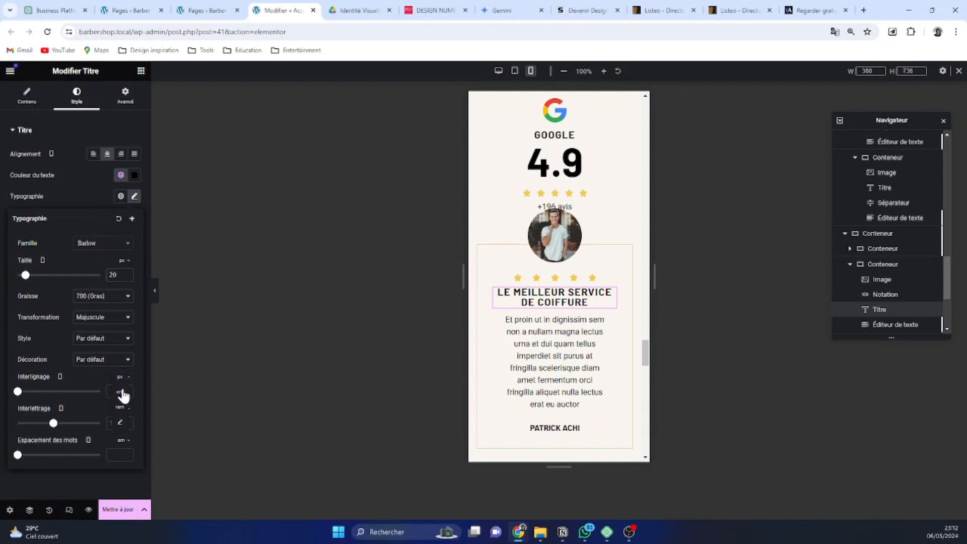
{"action": "left_click", "coordinate": [110, 392]}
{"action": "type", "text": "28"}
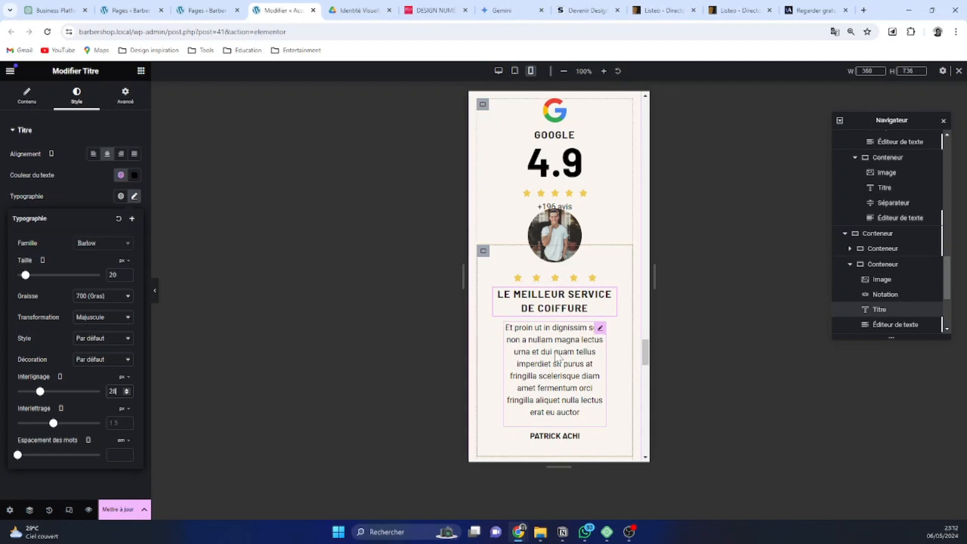
Set the mobile width of the testimonial's paragraph text to full width (100%).
{"action": "left_click", "coordinate": [600, 328]}
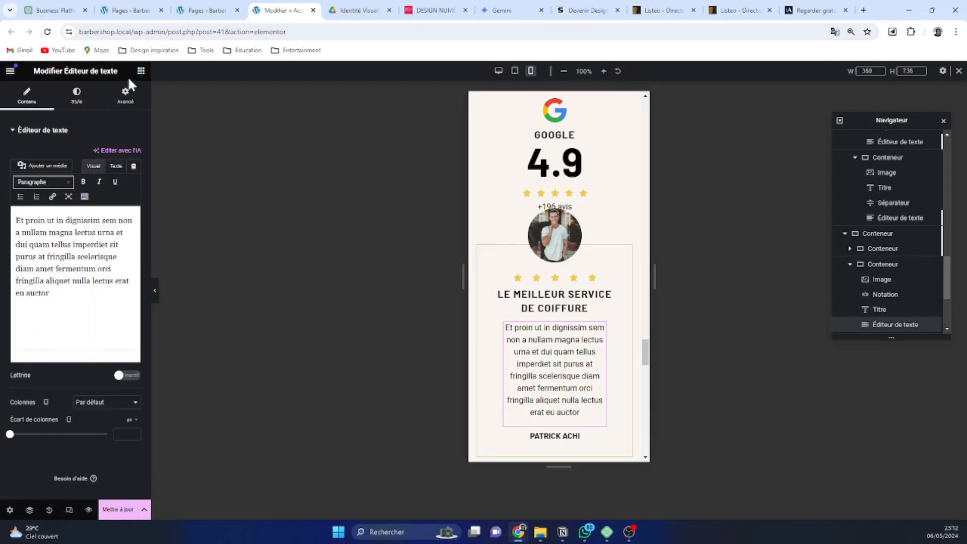
{"action": "left_click", "coordinate": [126, 103]}
{"action": "left_click", "coordinate": [114, 233]}
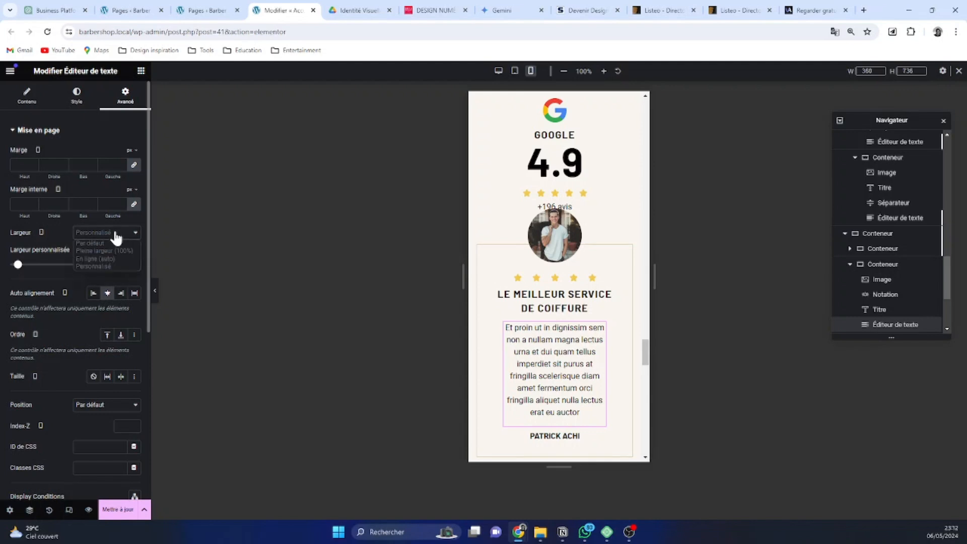
{"action": "left_click", "coordinate": [112, 252]}
{"action": "scroll", "coordinate": [607, 352], "scroll_direction": "up", "scroll_amount": 1}
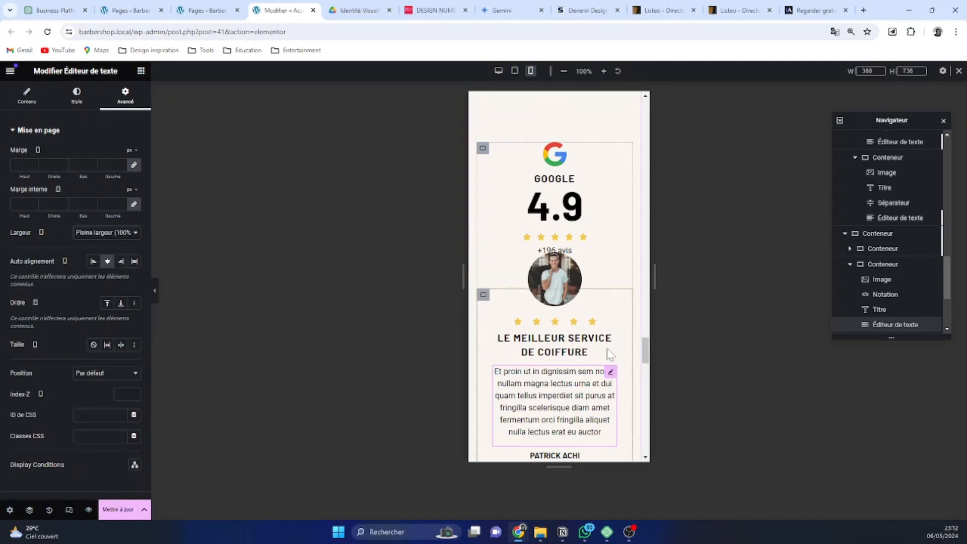
Set the mobile margin of the testimonial's portrait image to 0 px on all four sides.
{"action": "left_click", "coordinate": [883, 279]}
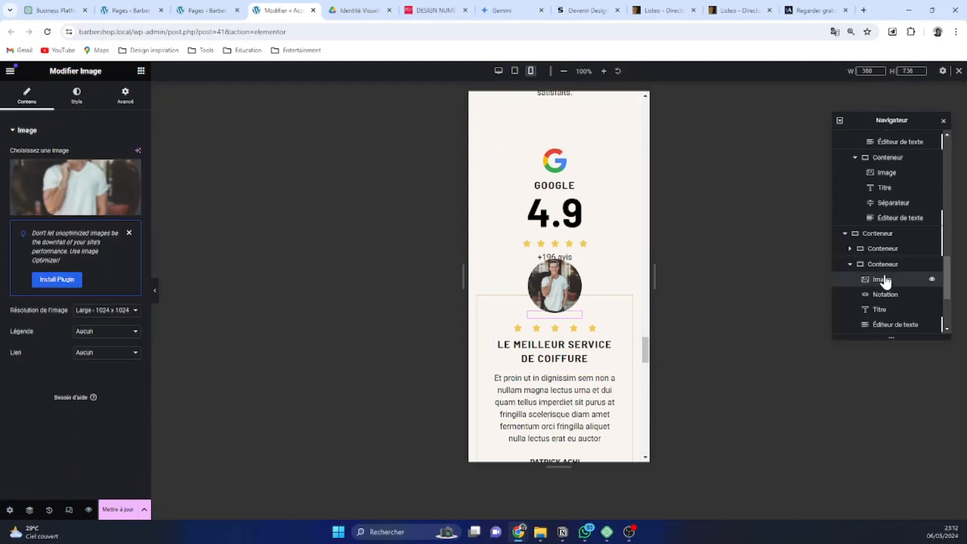
{"action": "left_click", "coordinate": [124, 98]}
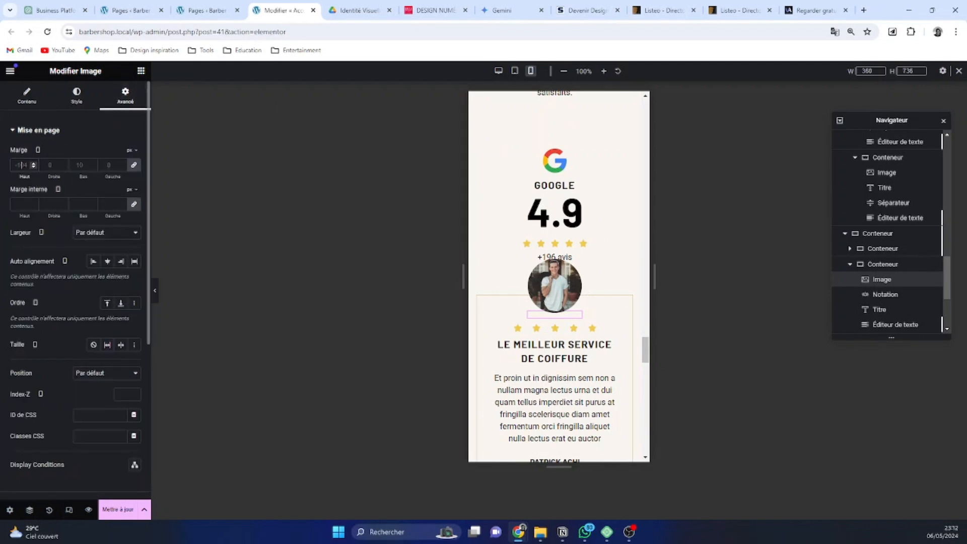
{"action": "type", "text": "0"}
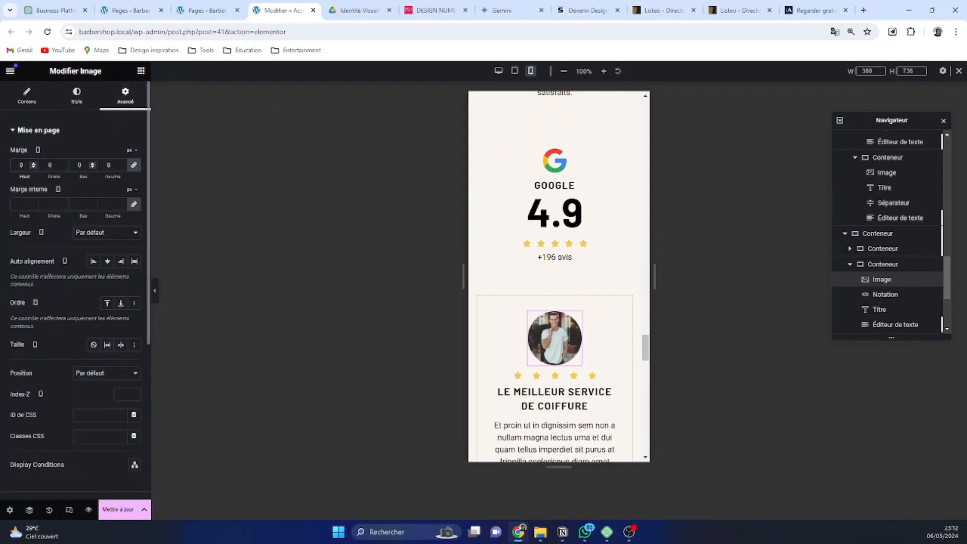
Review the mobile layout of the reviews, appointment form, map, trust and services sections.
{"action": "scroll", "coordinate": [590, 332], "scroll_direction": "up", "scroll_amount": 1}
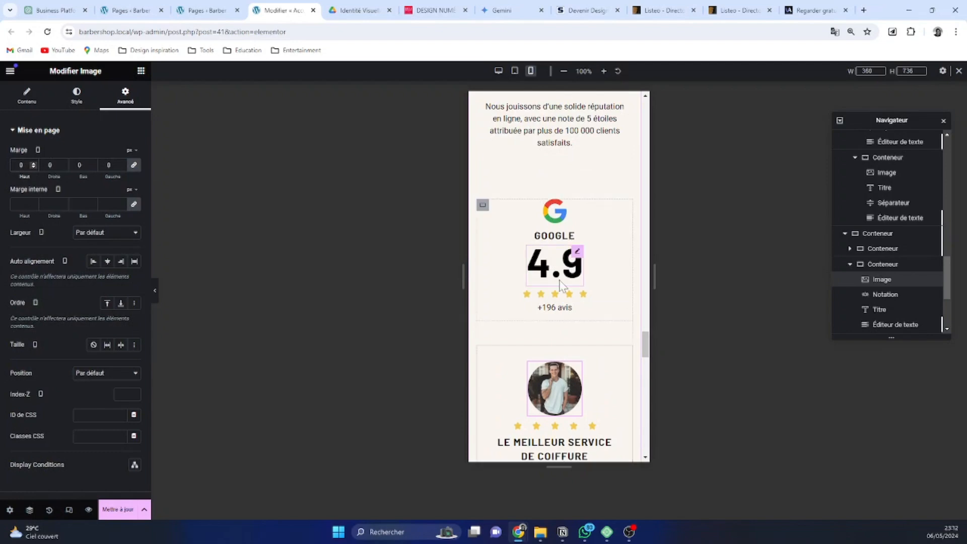
{"action": "scroll", "coordinate": [562, 285], "scroll_direction": "down", "scroll_amount": 8}
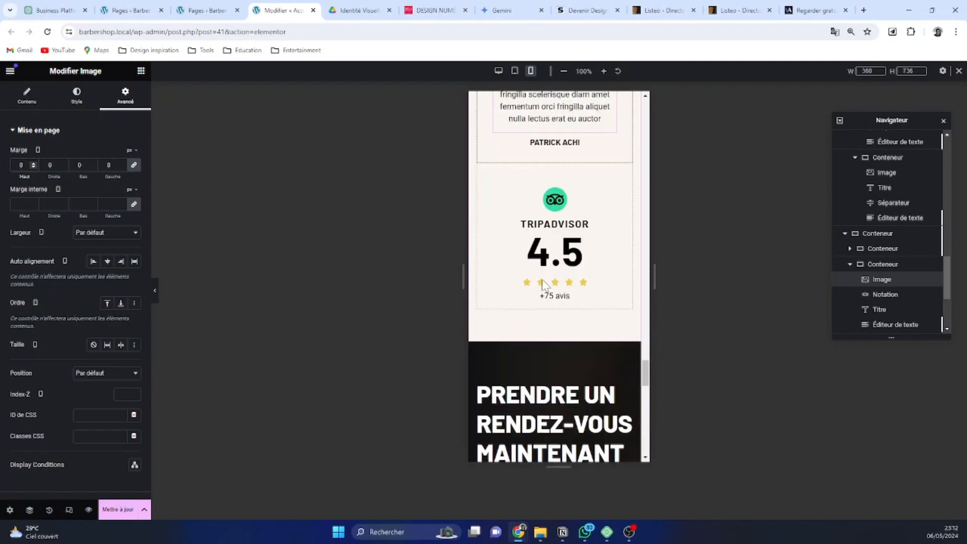
{"action": "scroll", "coordinate": [534, 272], "scroll_direction": "up", "scroll_amount": 7}
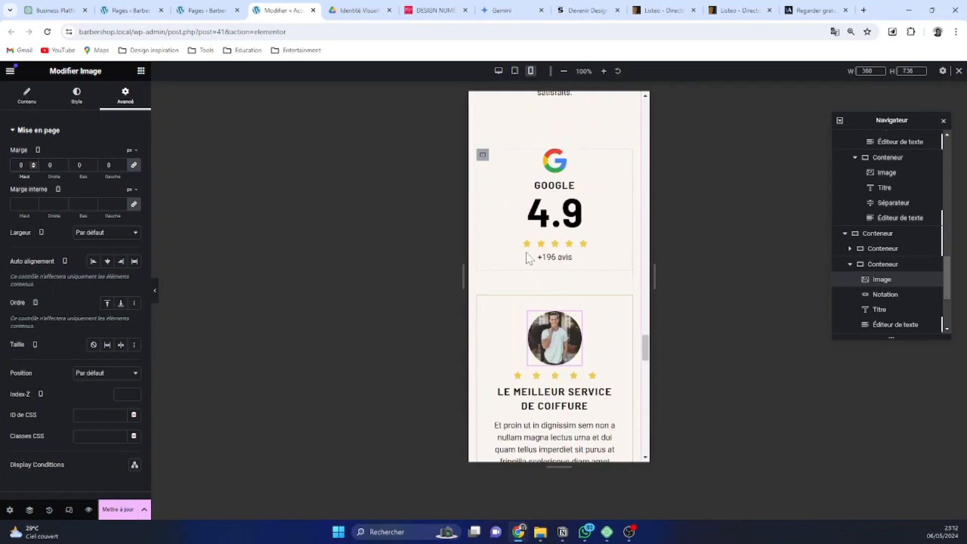
{"action": "scroll", "coordinate": [554, 211], "scroll_direction": "down", "scroll_amount": 8}
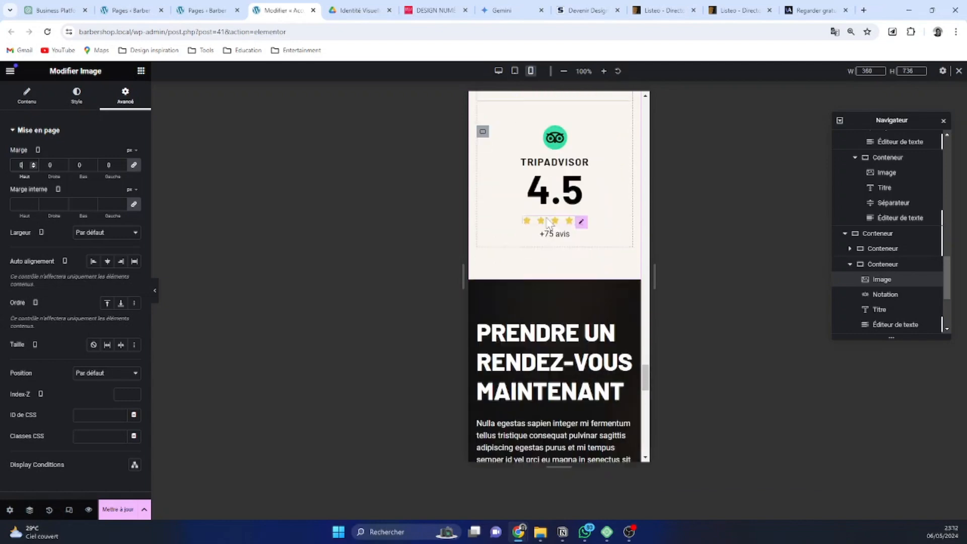
{"action": "scroll", "coordinate": [549, 223], "scroll_direction": "down", "scroll_amount": 6}
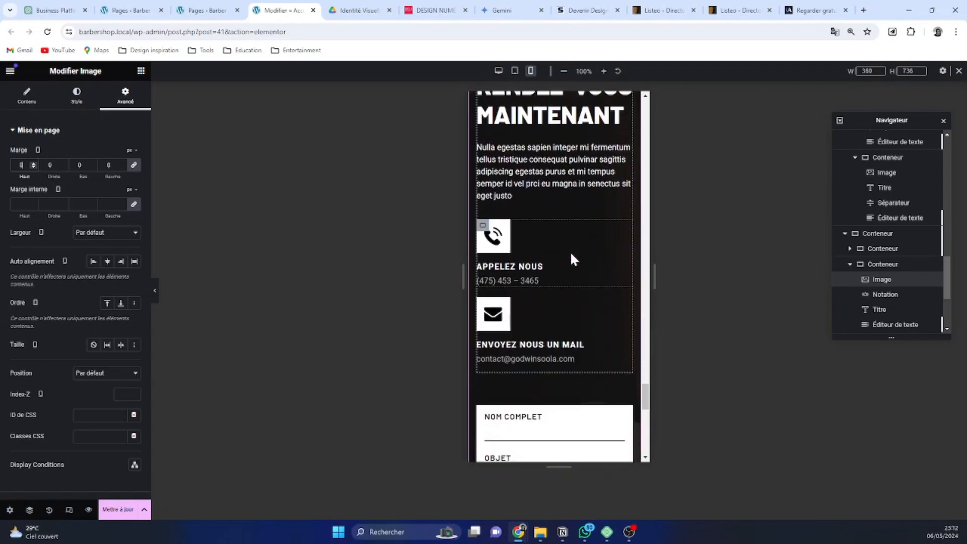
{"action": "scroll", "coordinate": [571, 251], "scroll_direction": "down", "scroll_amount": 10}
{"action": "scroll", "coordinate": [567, 322], "scroll_direction": "up", "scroll_amount": 6}
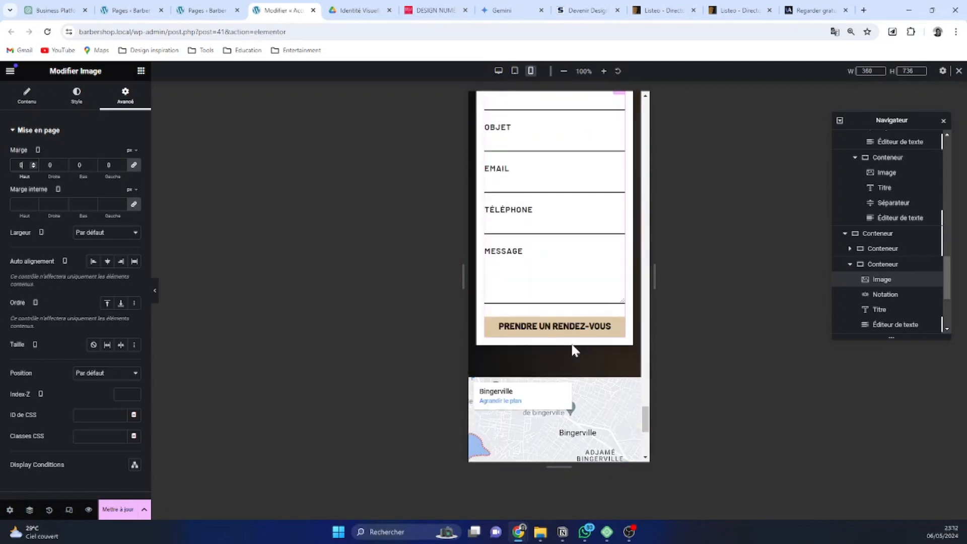
{"action": "scroll", "coordinate": [575, 350], "scroll_direction": "up", "scroll_amount": 15}
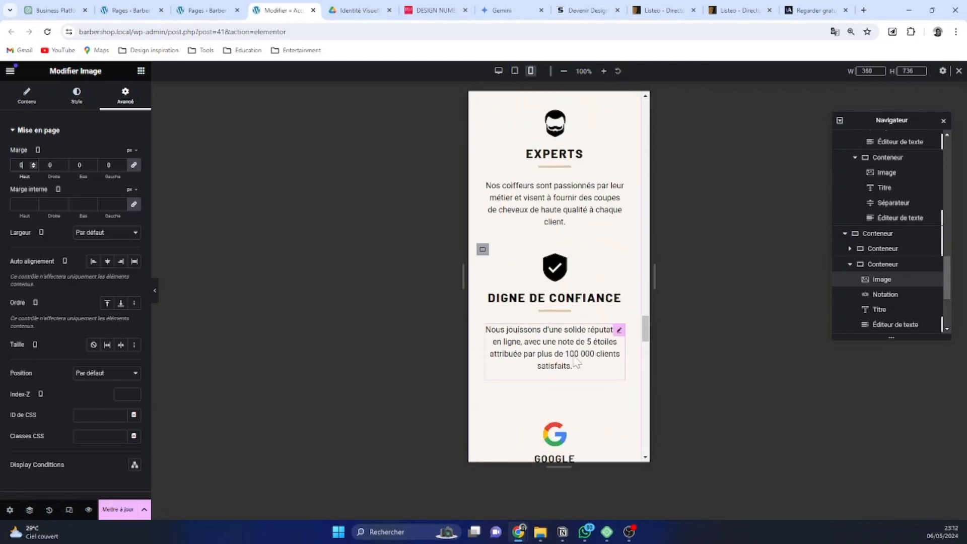
{"action": "scroll", "coordinate": [575, 358], "scroll_direction": "up", "scroll_amount": 15}
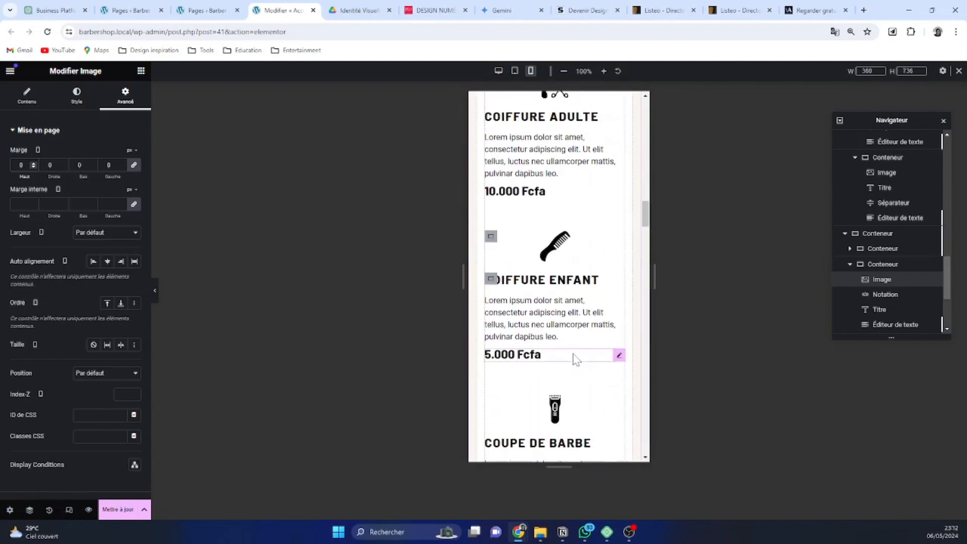
{"action": "scroll", "coordinate": [576, 359], "scroll_direction": "up", "scroll_amount": 5}
Save the page changes and check the mobile layout up to the hero section.
{"action": "left_click", "coordinate": [129, 512]}
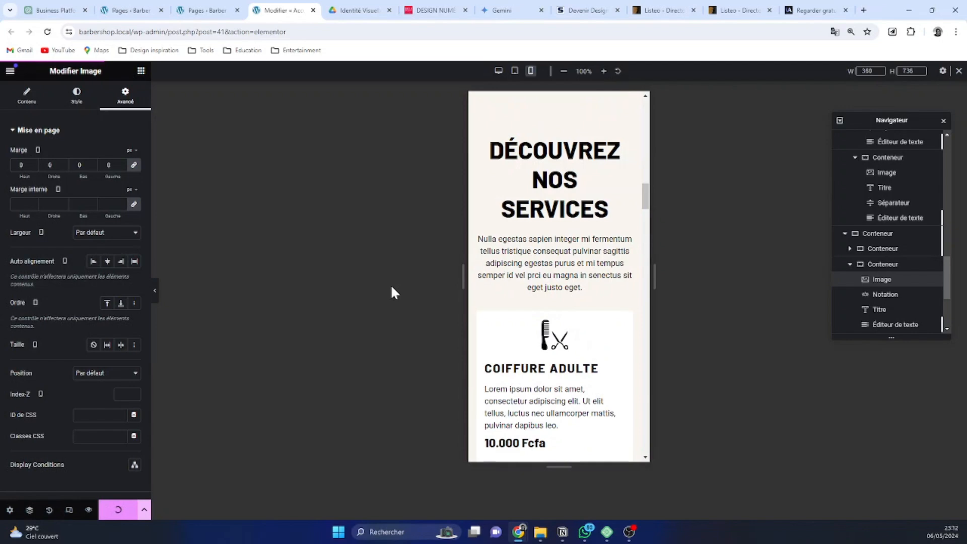
{"action": "scroll", "coordinate": [591, 282], "scroll_direction": "up", "scroll_amount": 8}
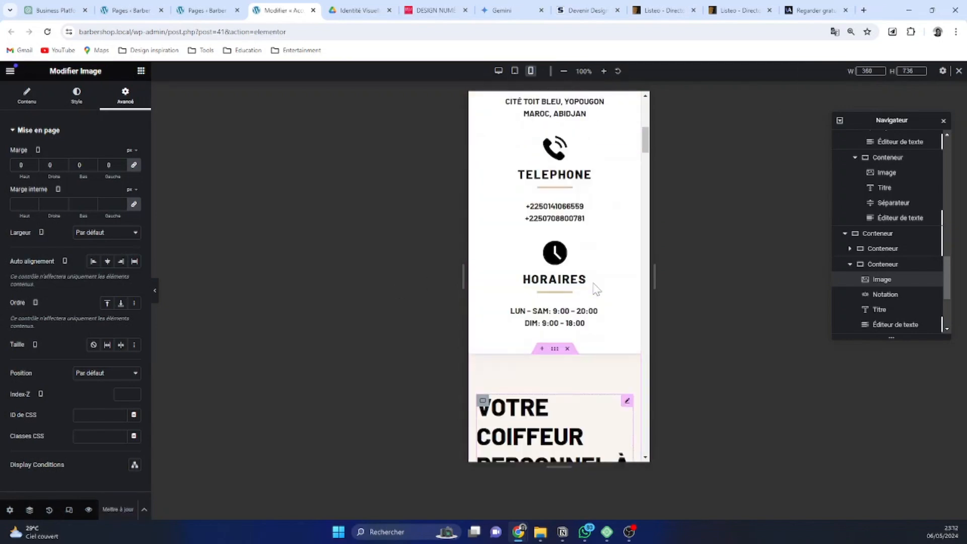
{"action": "scroll", "coordinate": [597, 292], "scroll_direction": "up", "scroll_amount": 6}
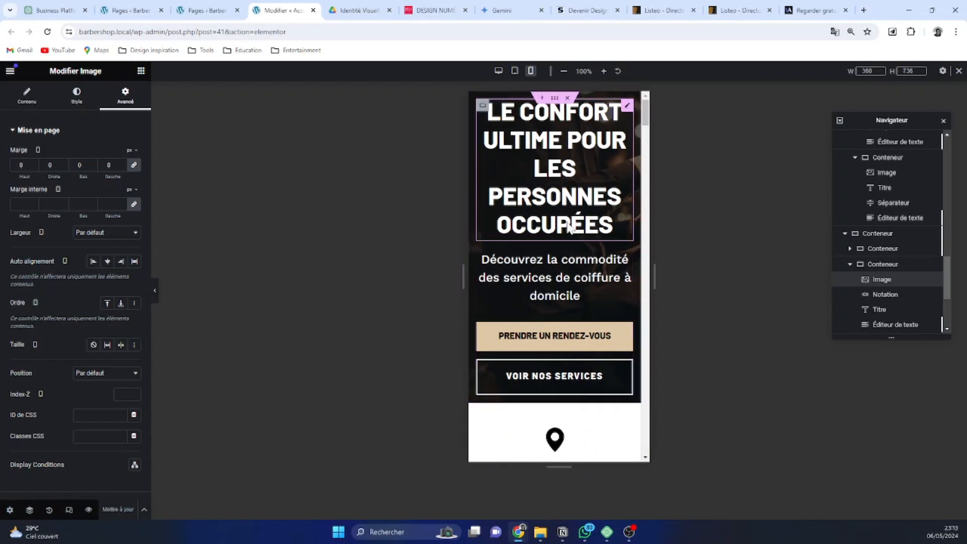
Switch to the Local app, check the Live Link option and start logging in to a Local account.
{"action": "left_click", "coordinate": [608, 531]}
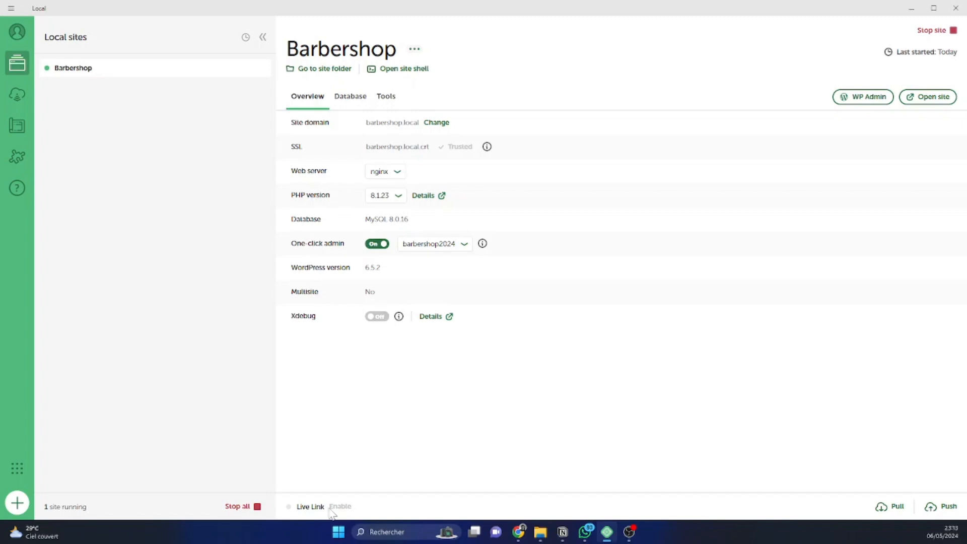
{"action": "mouse_move", "coordinate": [339, 511]}
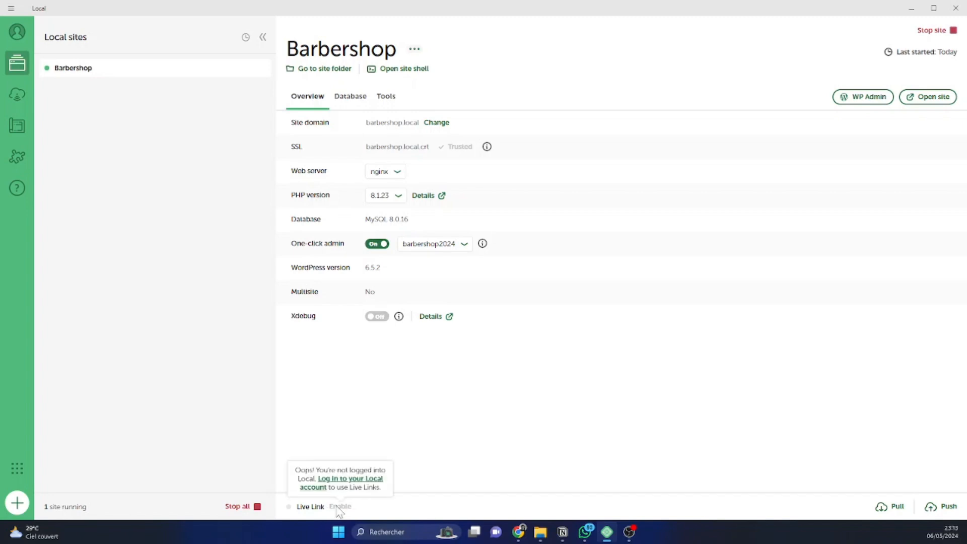
{"action": "left_click", "coordinate": [17, 32]}
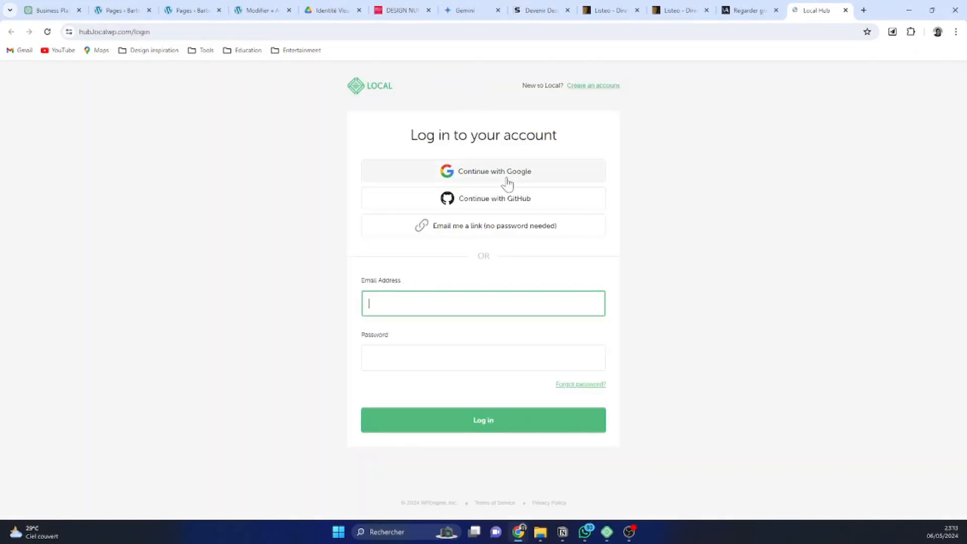
Log in to Local with the first listed Google account and authorize the login.
{"action": "left_click", "coordinate": [505, 173]}
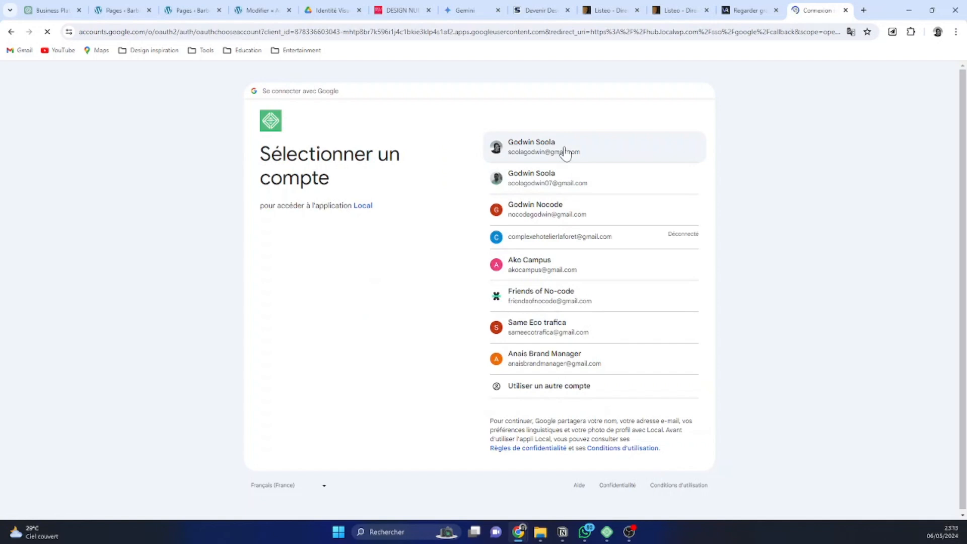
{"action": "left_click", "coordinate": [566, 153]}
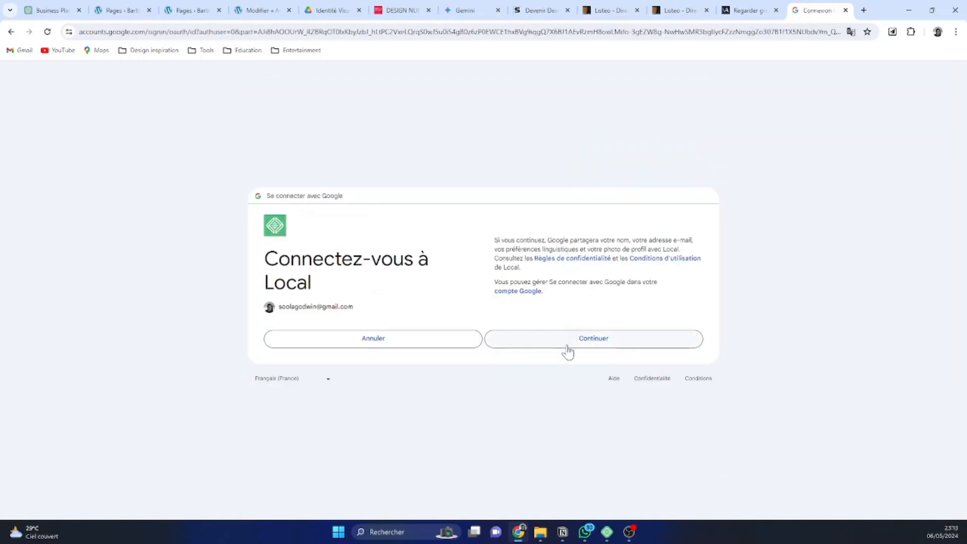
{"action": "left_click", "coordinate": [569, 350]}
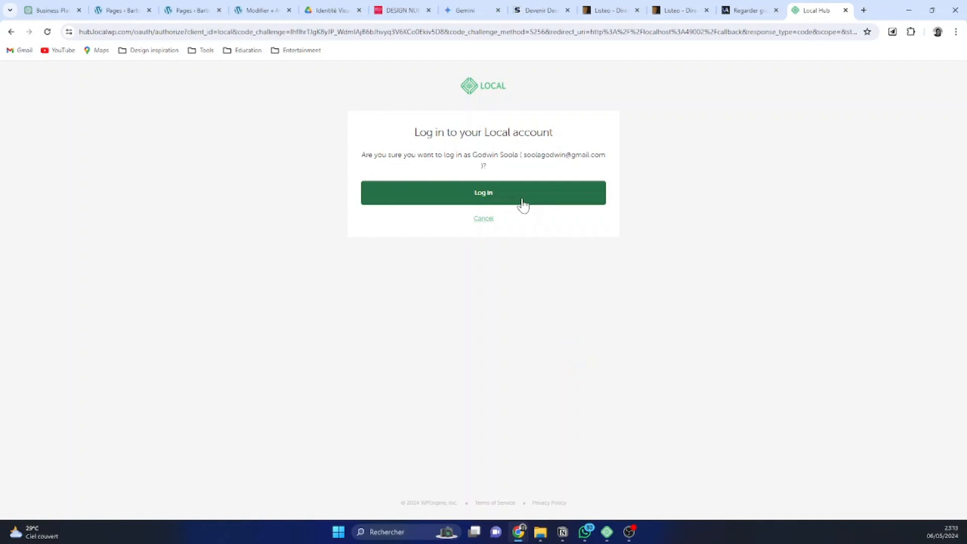
{"action": "left_click", "coordinate": [522, 203]}
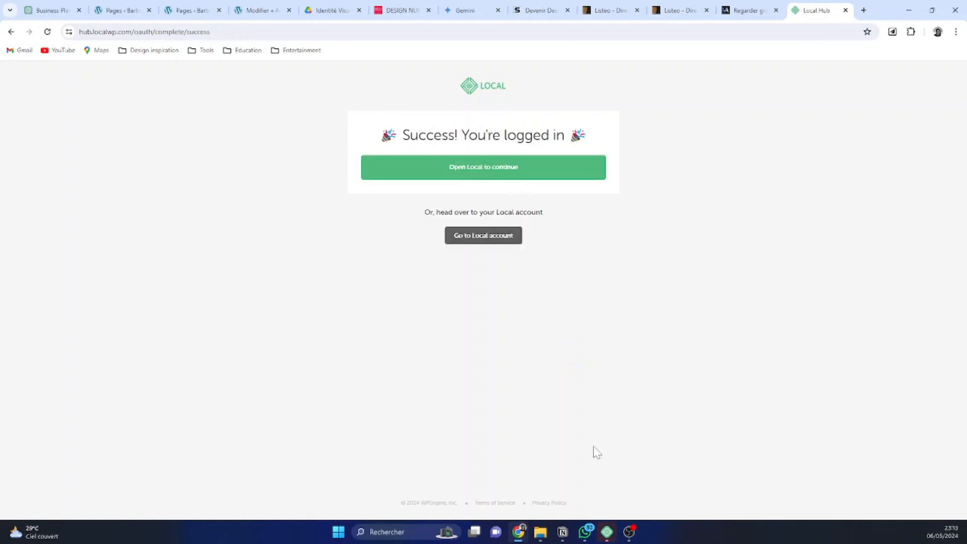
Switch back to the Local app and check which account is signed in.
{"action": "left_click", "coordinate": [606, 533]}
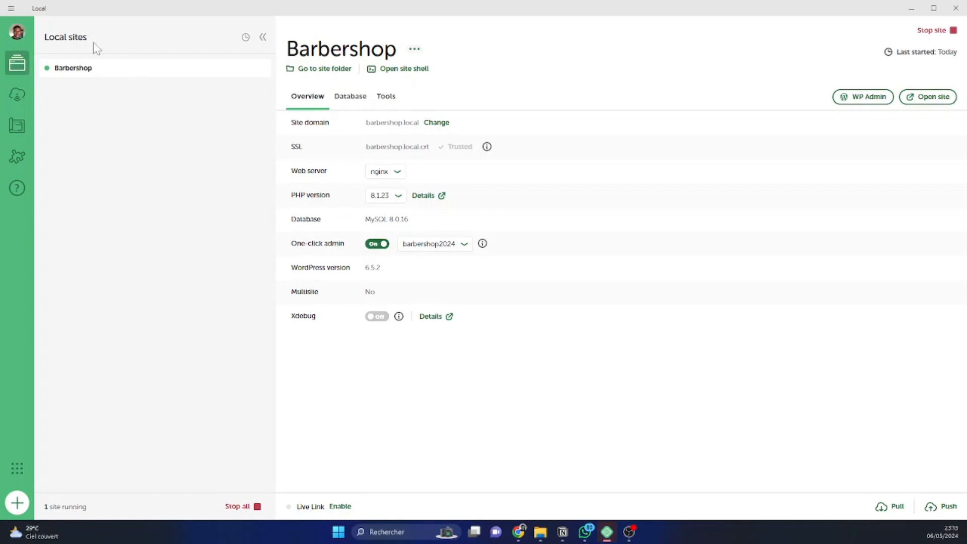
{"action": "left_click", "coordinate": [19, 34]}
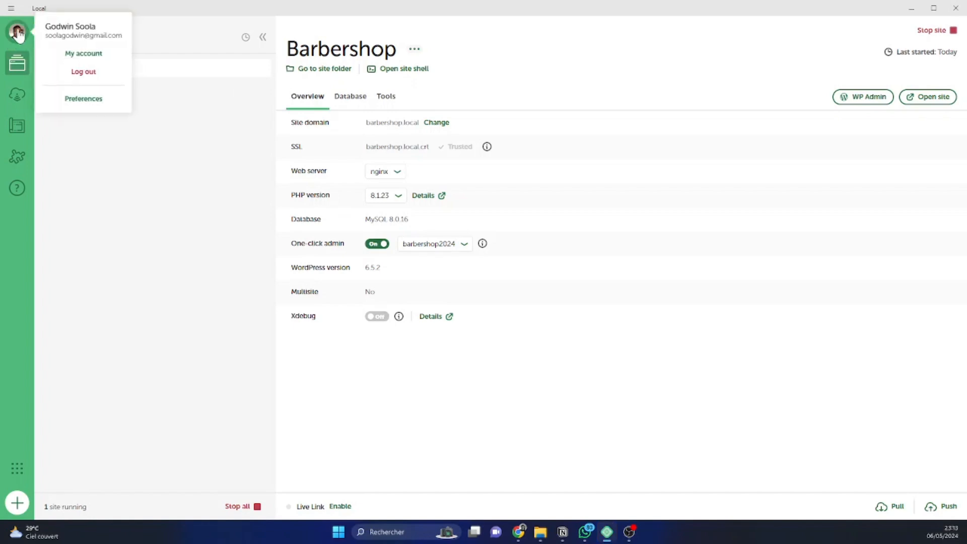
{"action": "left_click", "coordinate": [126, 170]}
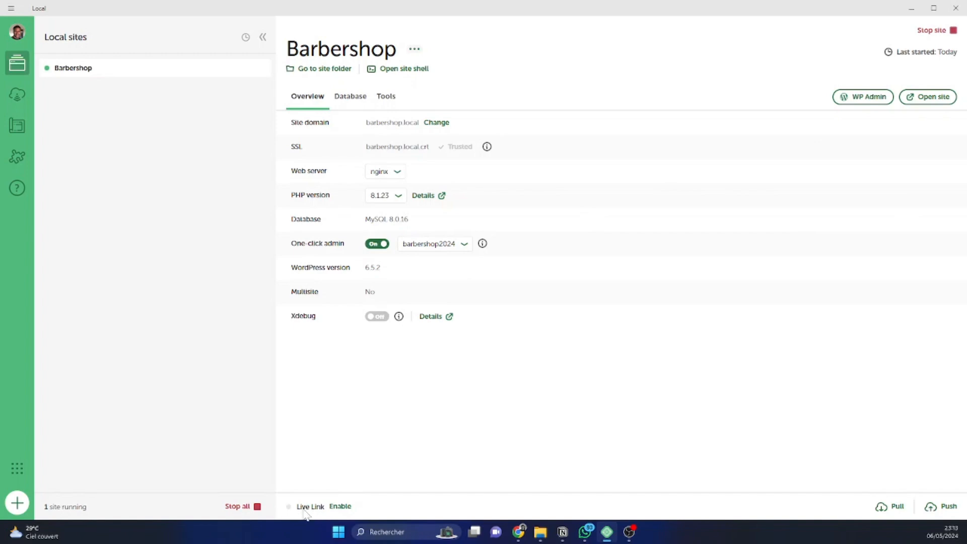
Enable the Live Link for the Barbershop site, view its access details, and put the Local app away.
{"action": "left_click", "coordinate": [341, 507]}
{"action": "left_click", "coordinate": [332, 508]}
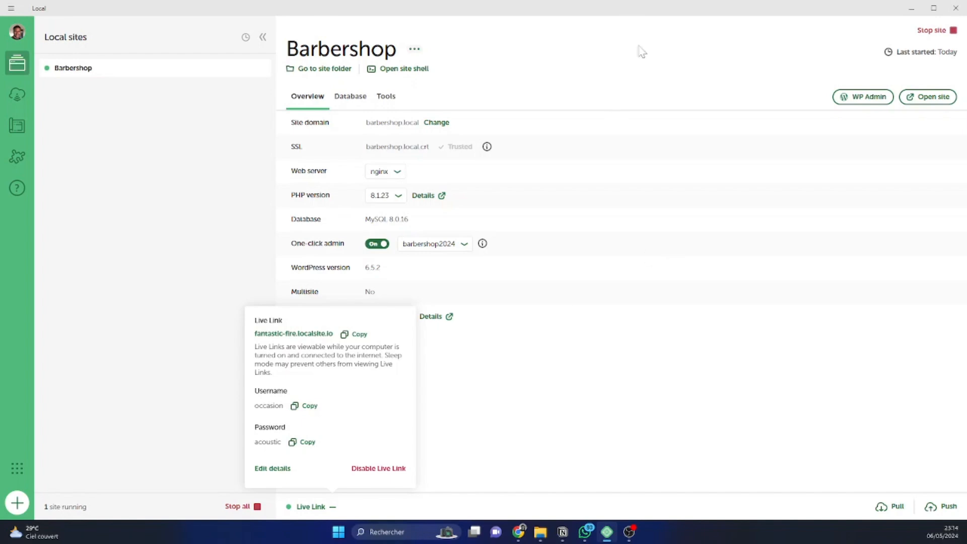
{"action": "left_click", "coordinate": [577, 112]}
{"action": "left_click", "coordinate": [911, 8]}
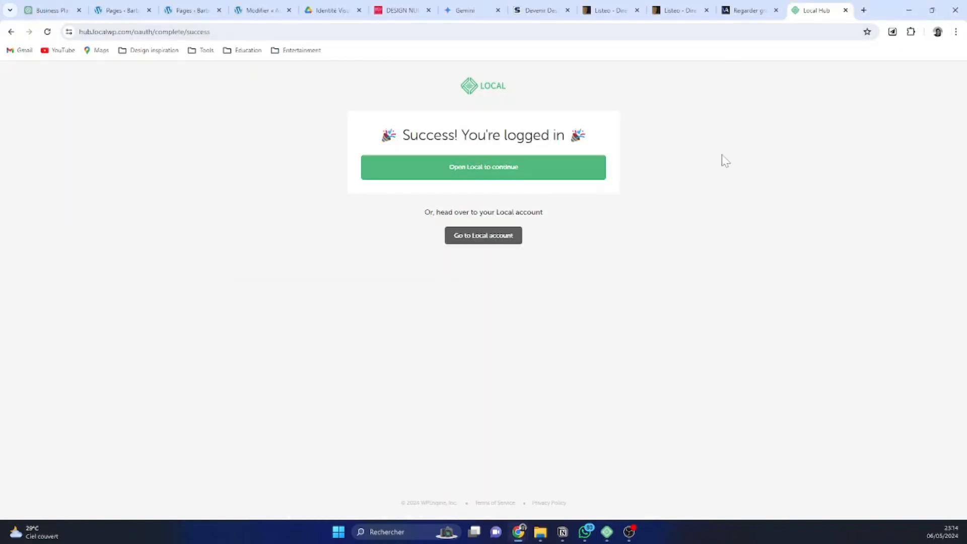
Return to the home page in the Elementor editor and look over the mobile hero and address sections.
{"action": "left_click", "coordinate": [247, 11]}
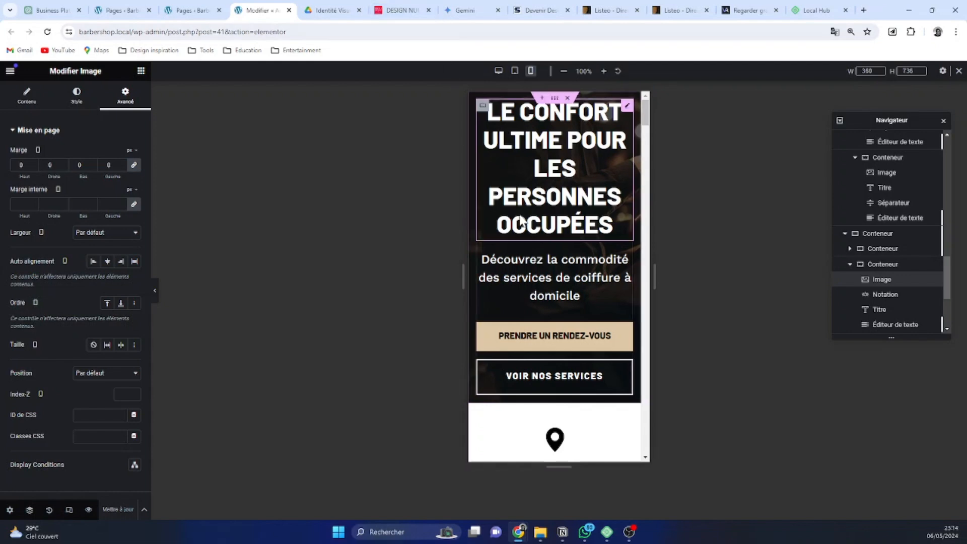
{"action": "scroll", "coordinate": [557, 268], "scroll_direction": "down", "scroll_amount": 3}
{"action": "scroll", "coordinate": [579, 280], "scroll_direction": "up", "scroll_amount": 1}
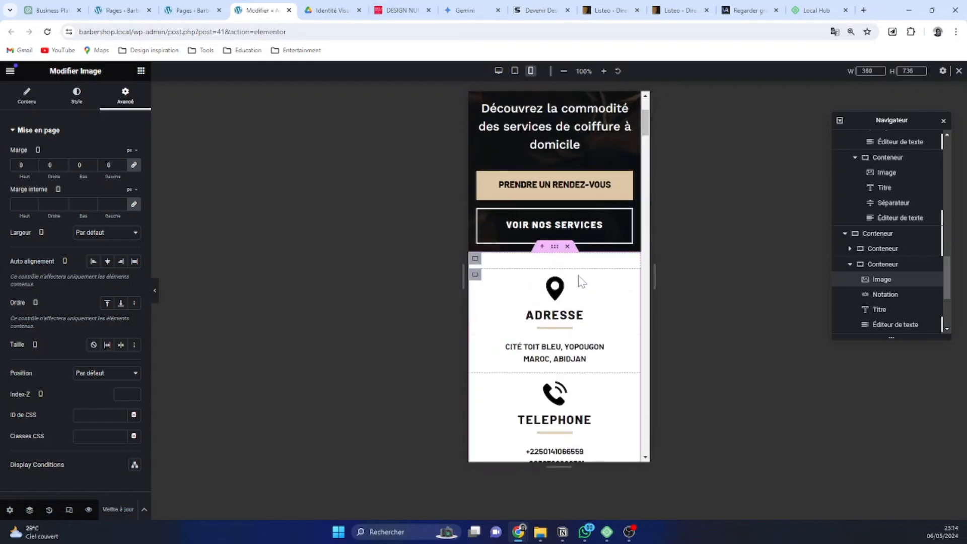